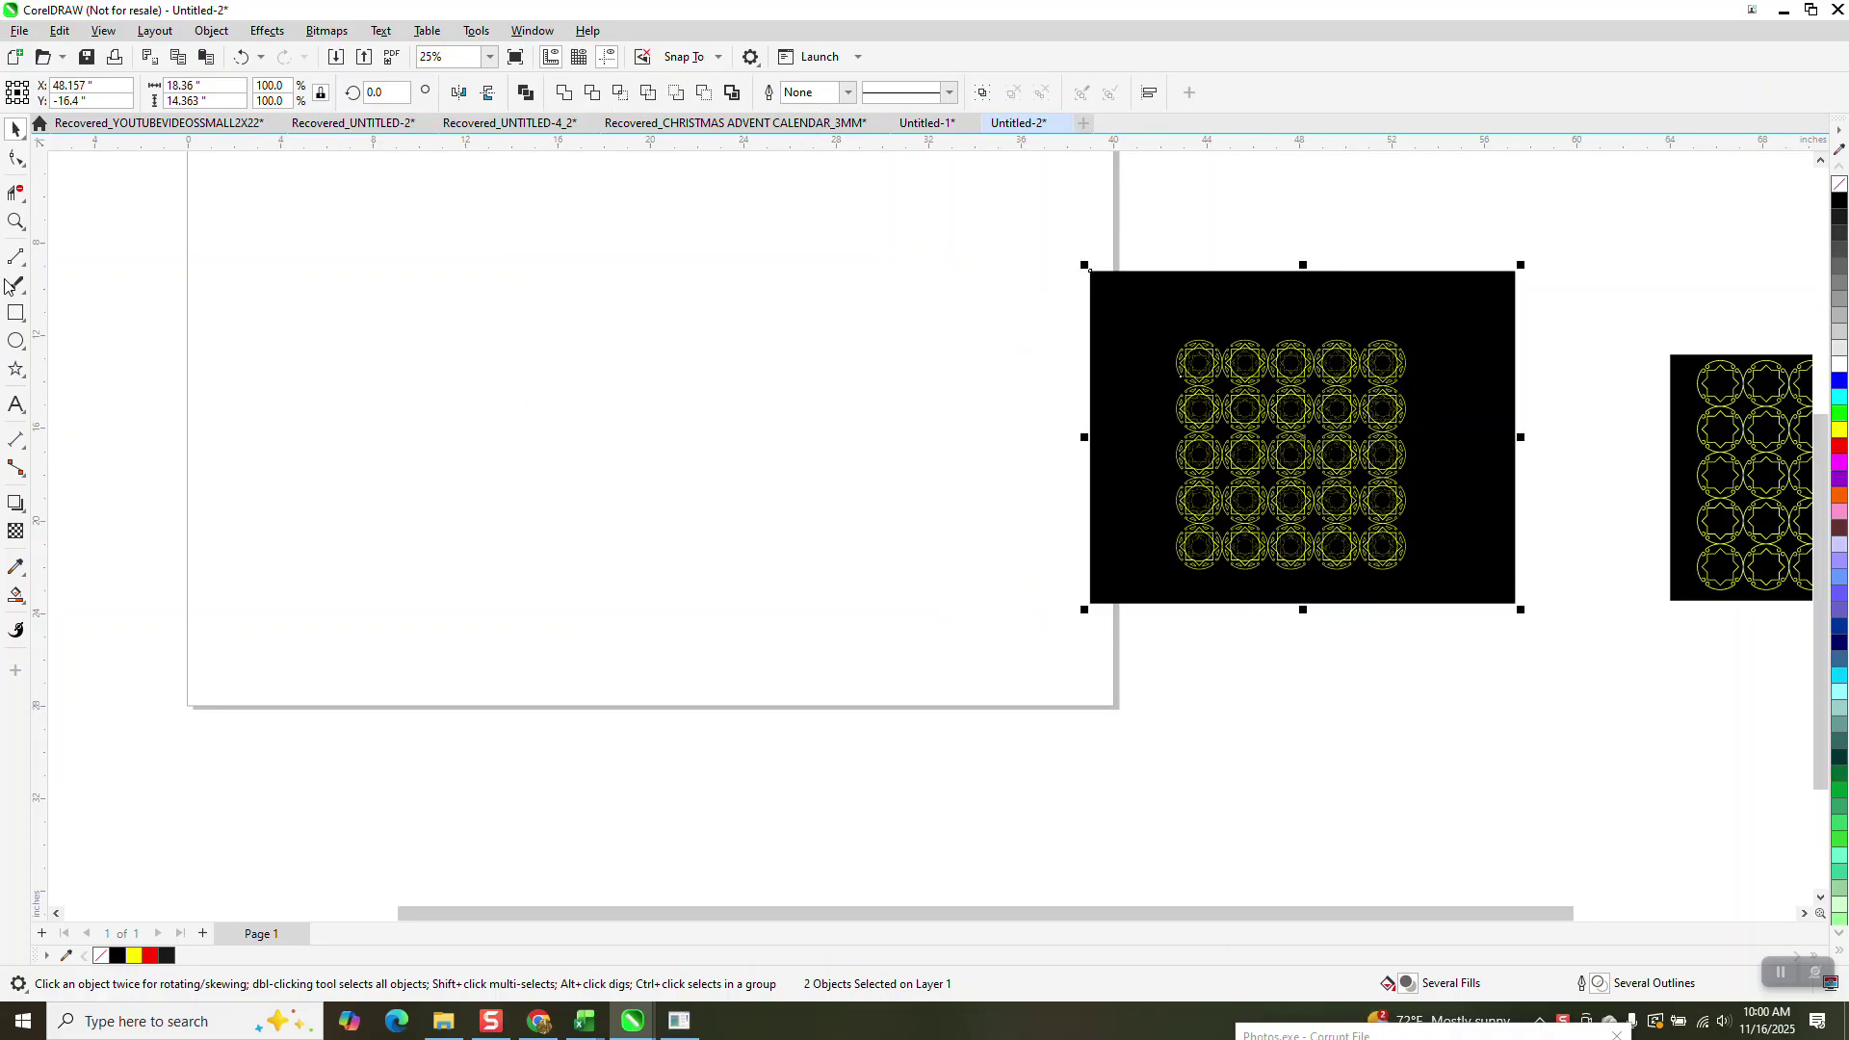
Draw a circle about 14 inches in diameter and center it on the page.
left_click(16, 341)
mouse_move(784, 275)
left_mouse_down()
mouse_move(718, 385)
mouse_move(475, 597)
left_mouse_up()
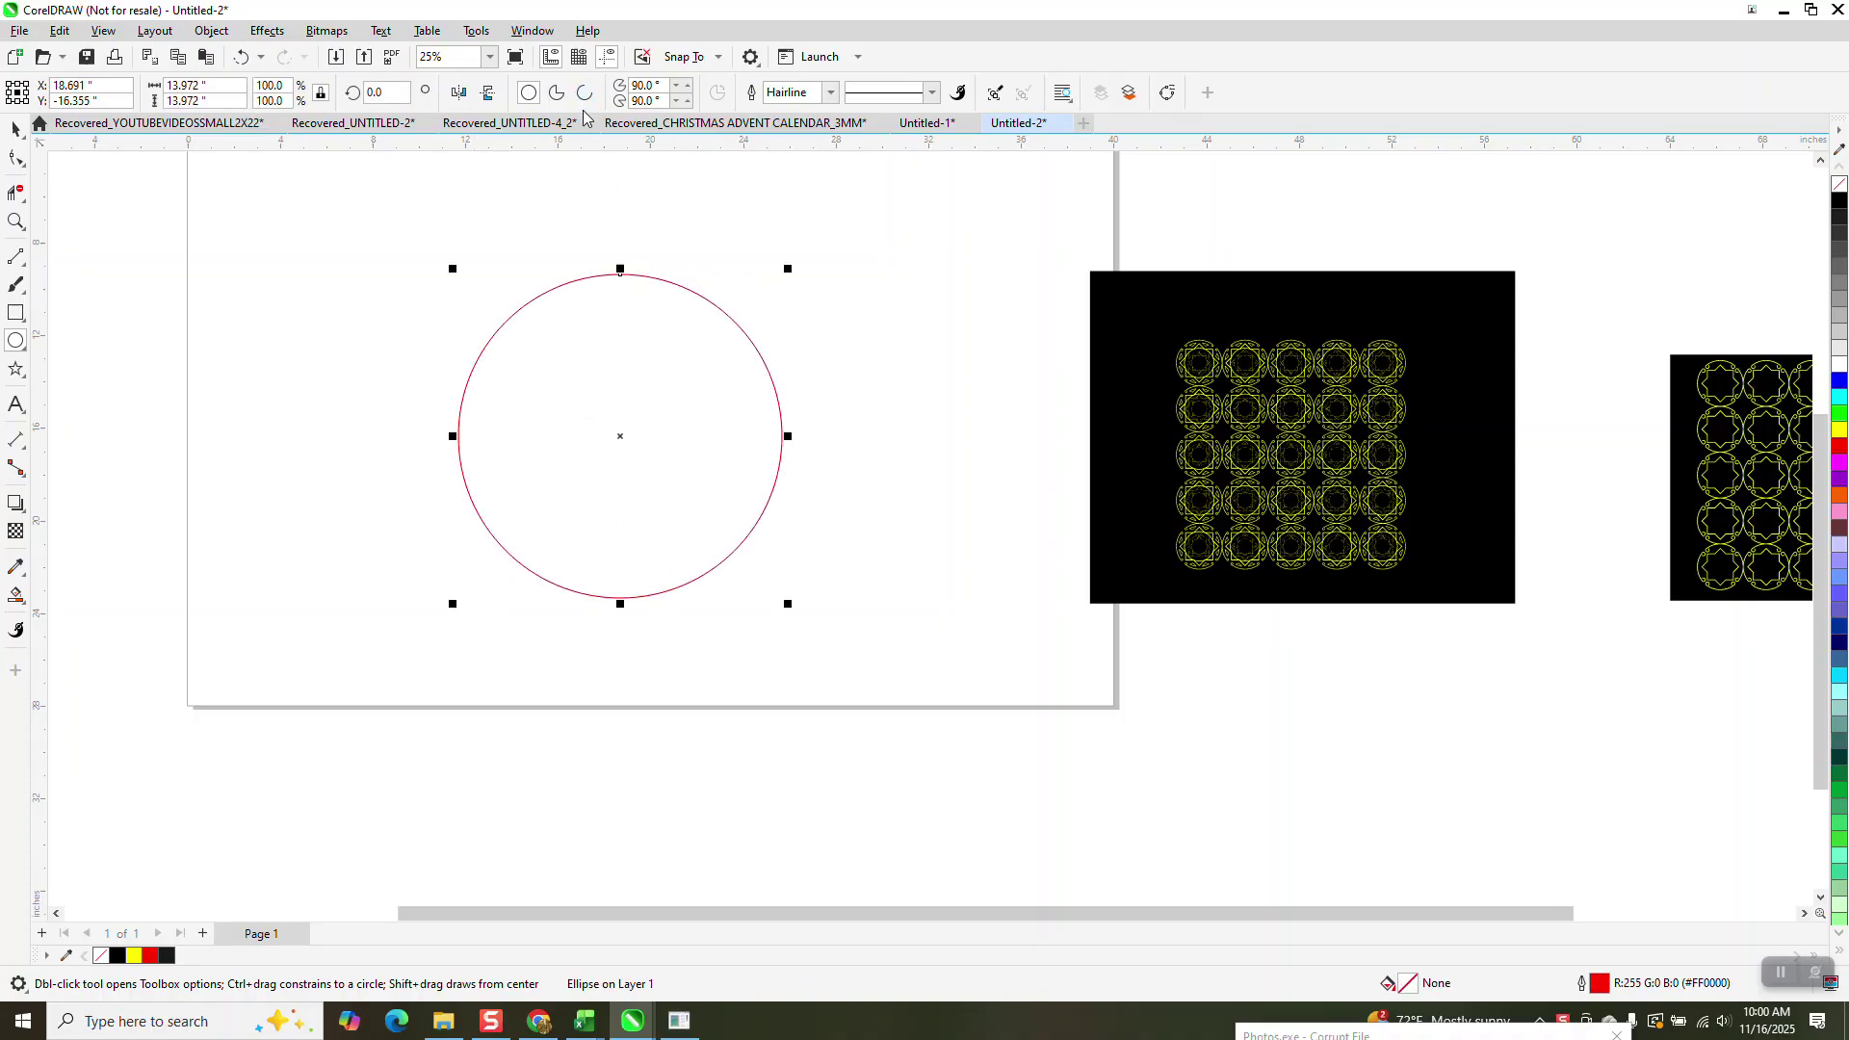
key("p")
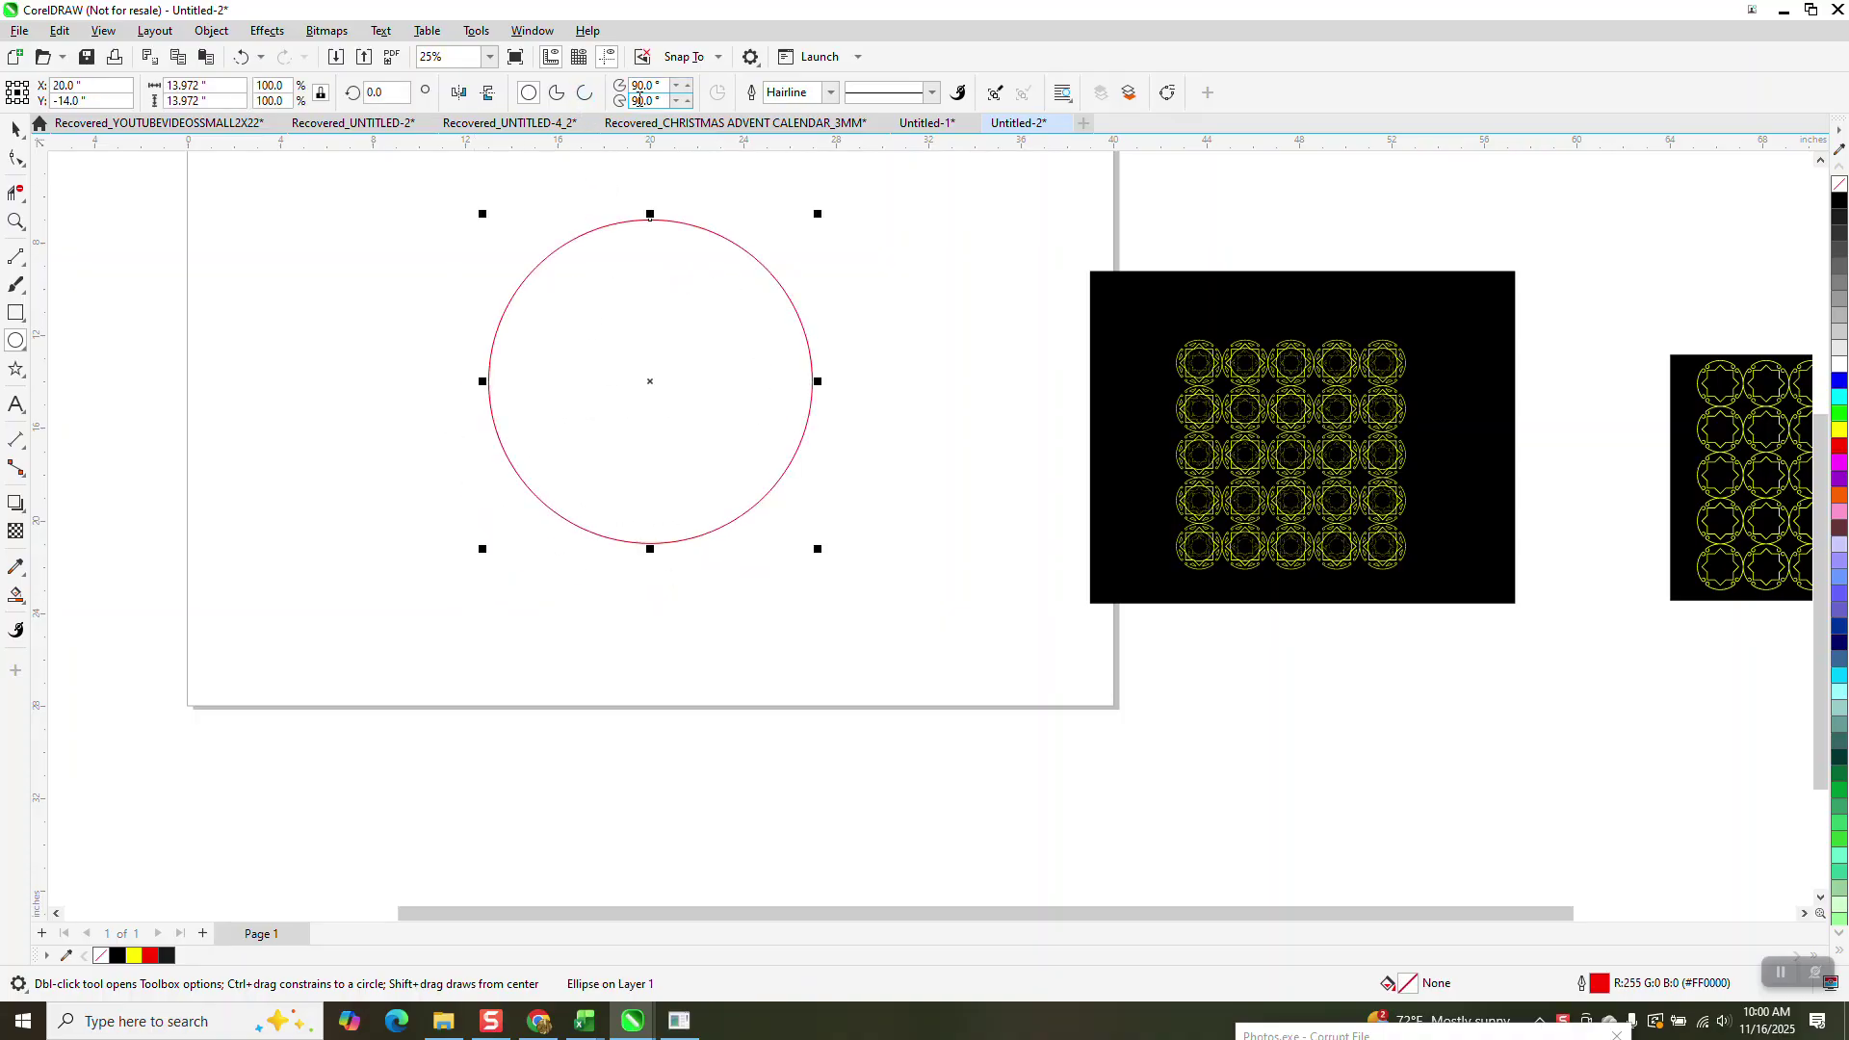
Turn the circle into an open arc with a starting angle of 0° and an ending angle of 75°.
left_click(587, 94)
key("Tab")
type("75")
key("Return")
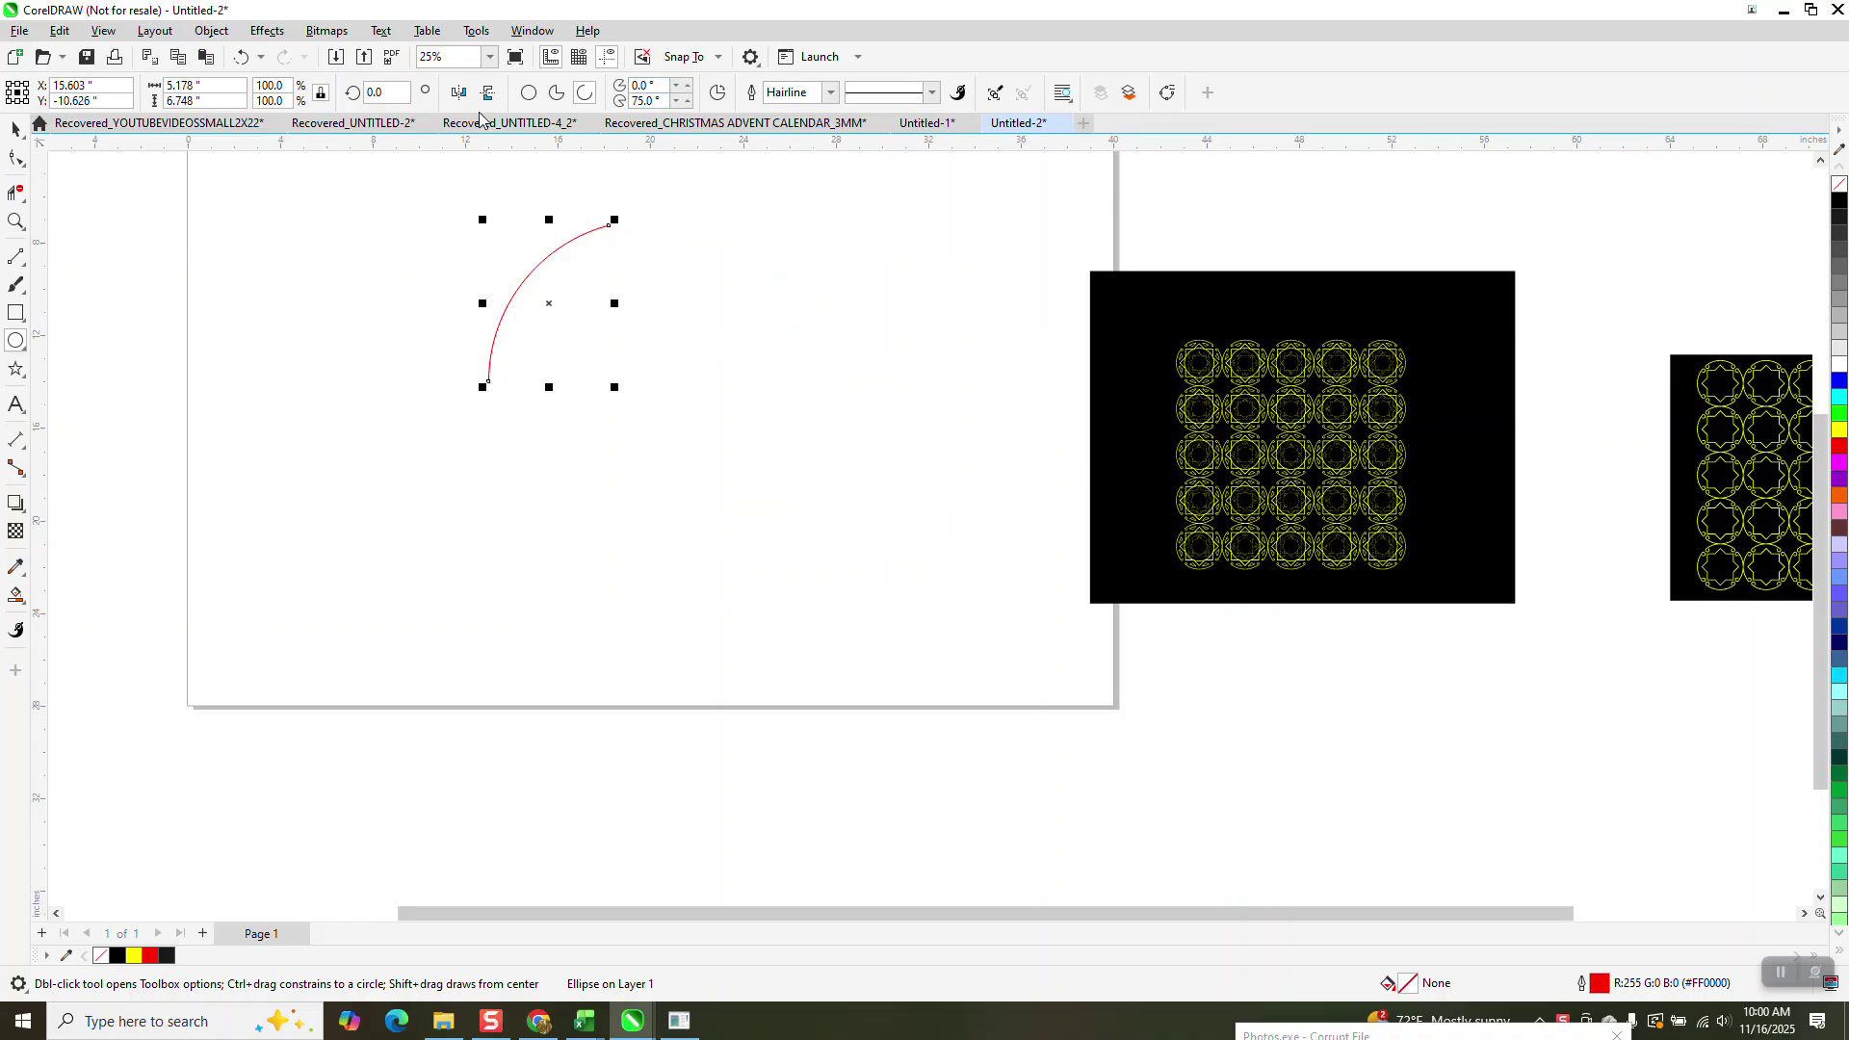
Draw a small circle about 1.16 inches in diameter and snap its top quadrant to the arc's upper end.
left_click(16, 222)
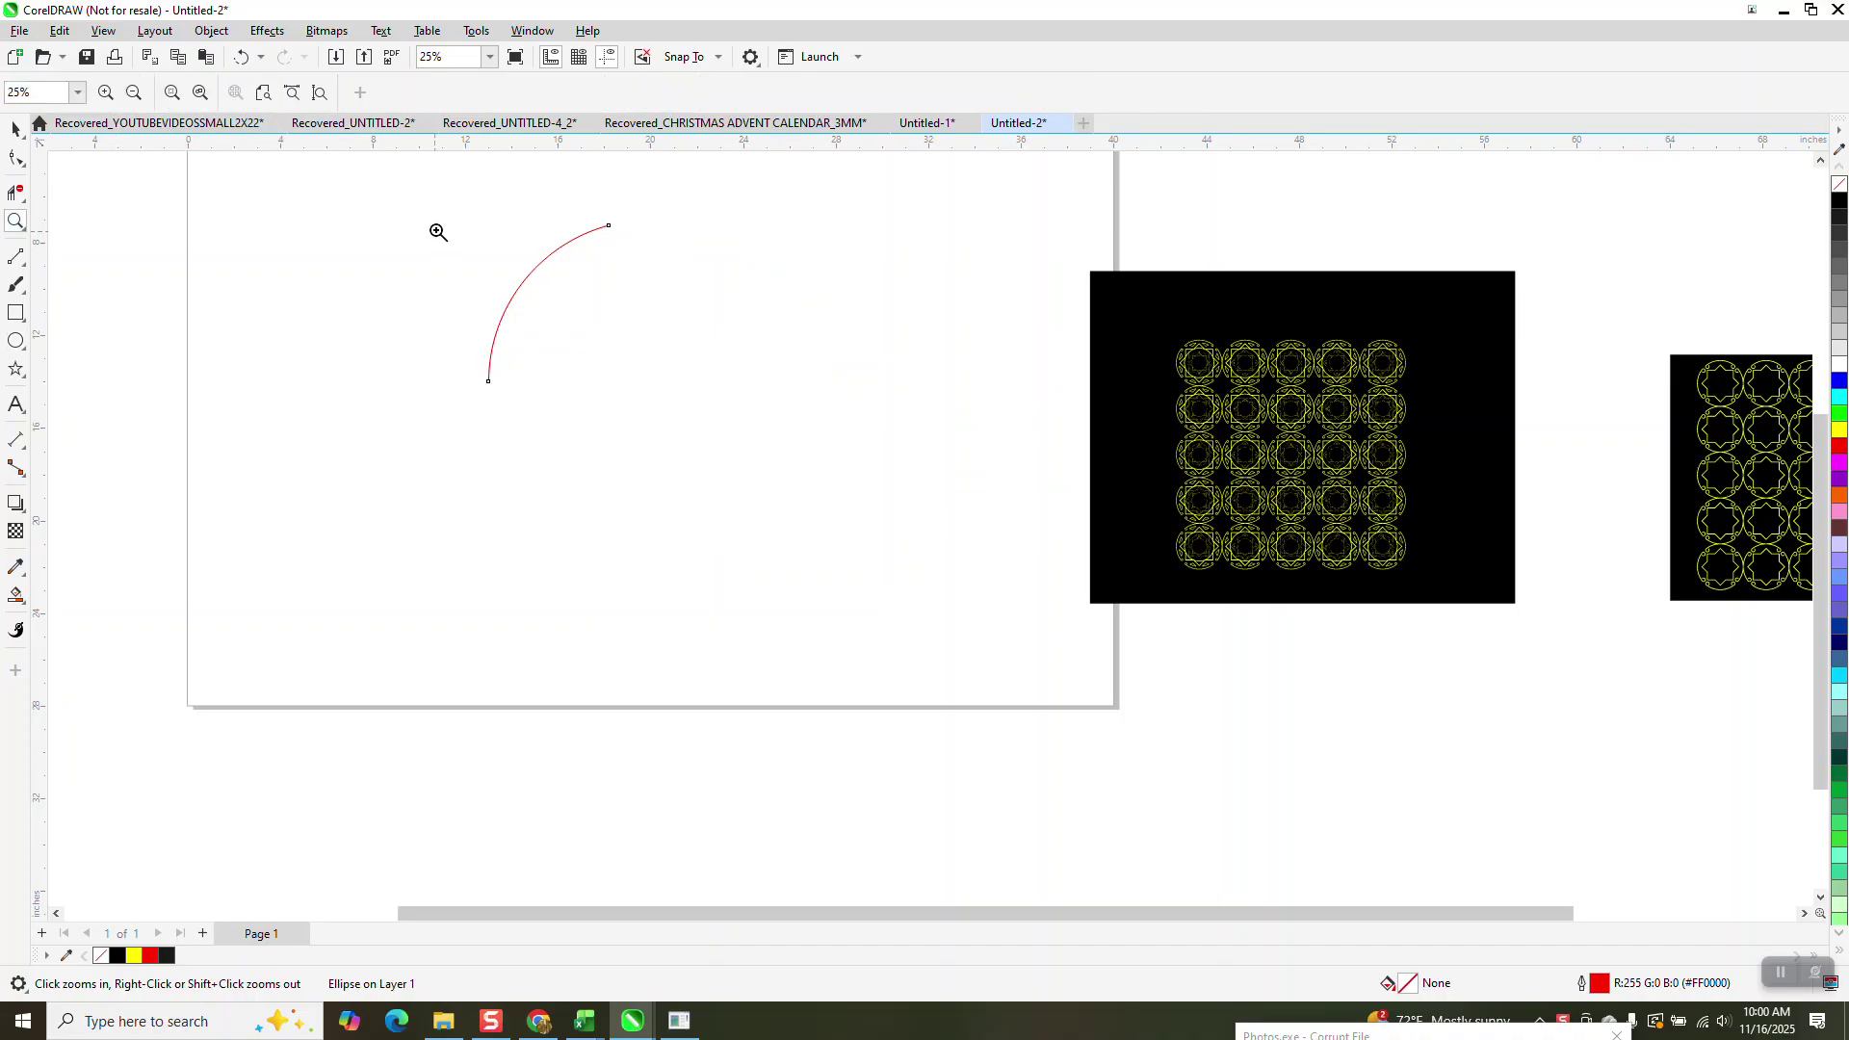
left_click_drag(748, 437, 508, 197)
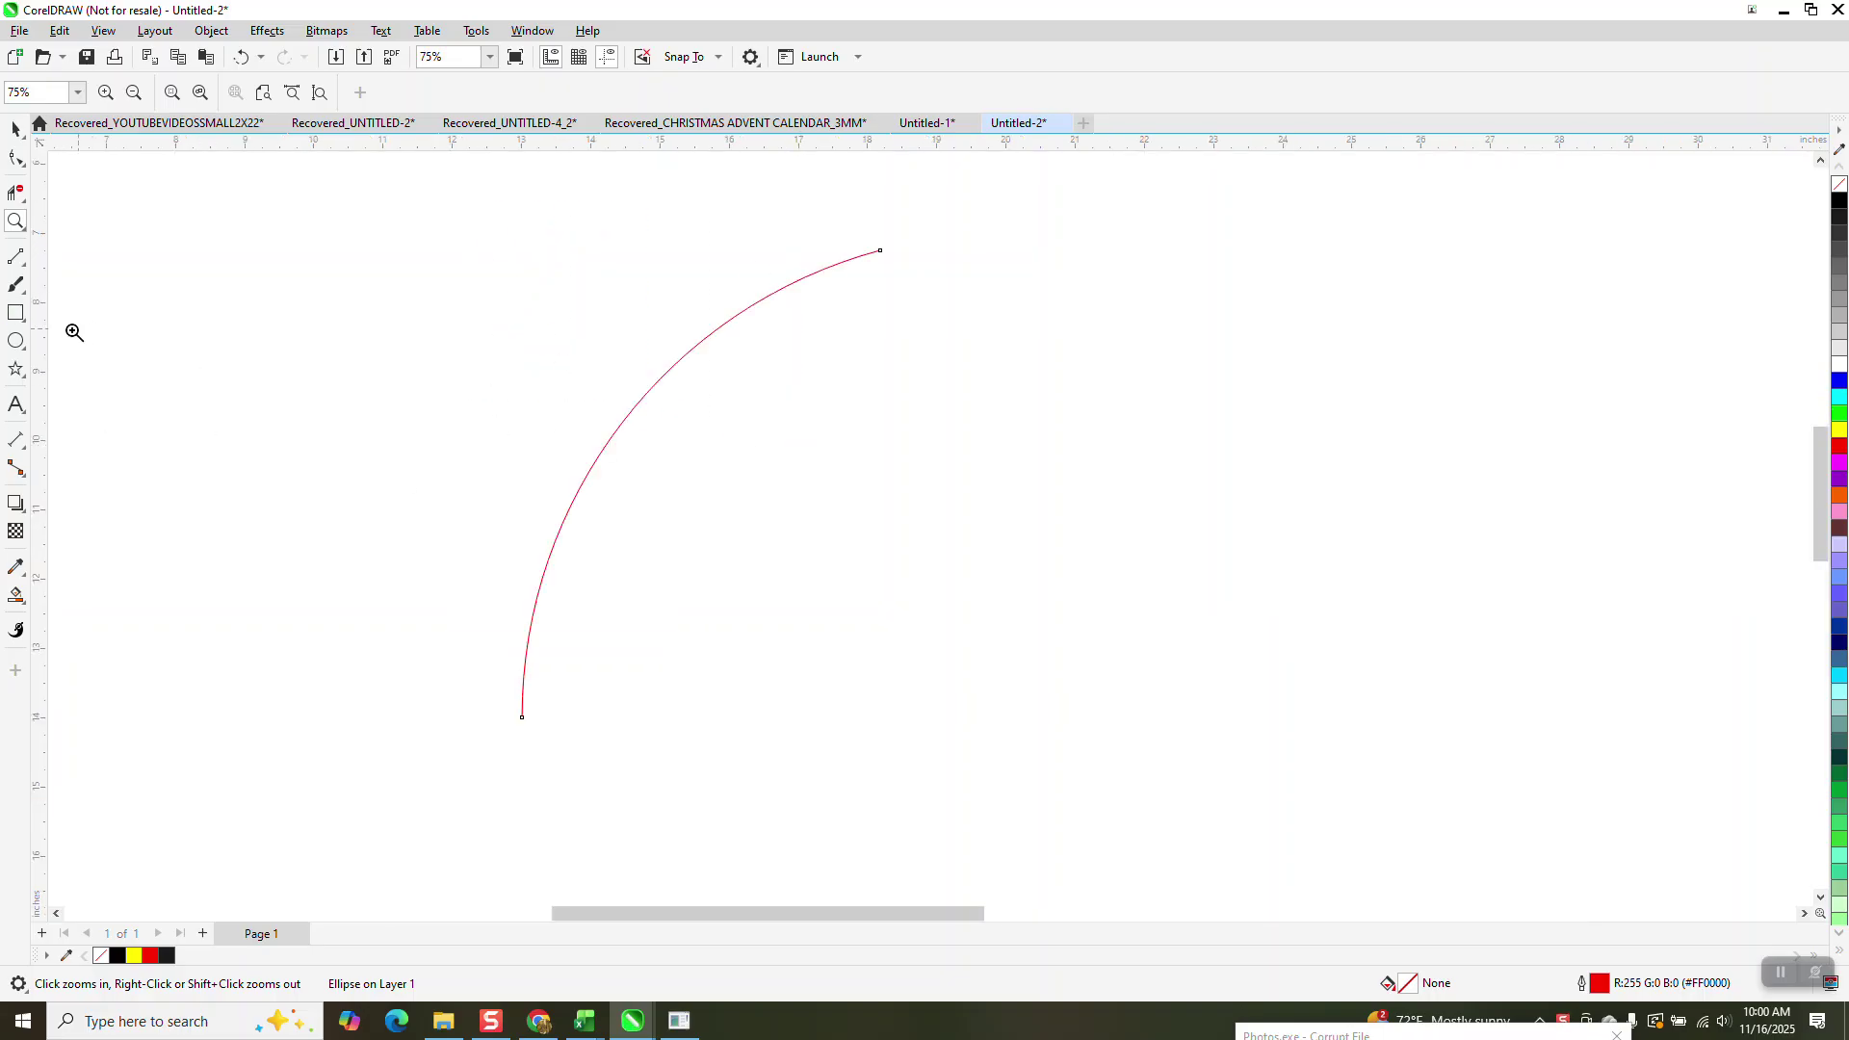
left_click(15, 341)
left_click_drag(983, 375, 902, 448)
left_click(16, 128)
left_click_drag(914, 398, 878, 256)
scroll(851, 278, "down", 2)
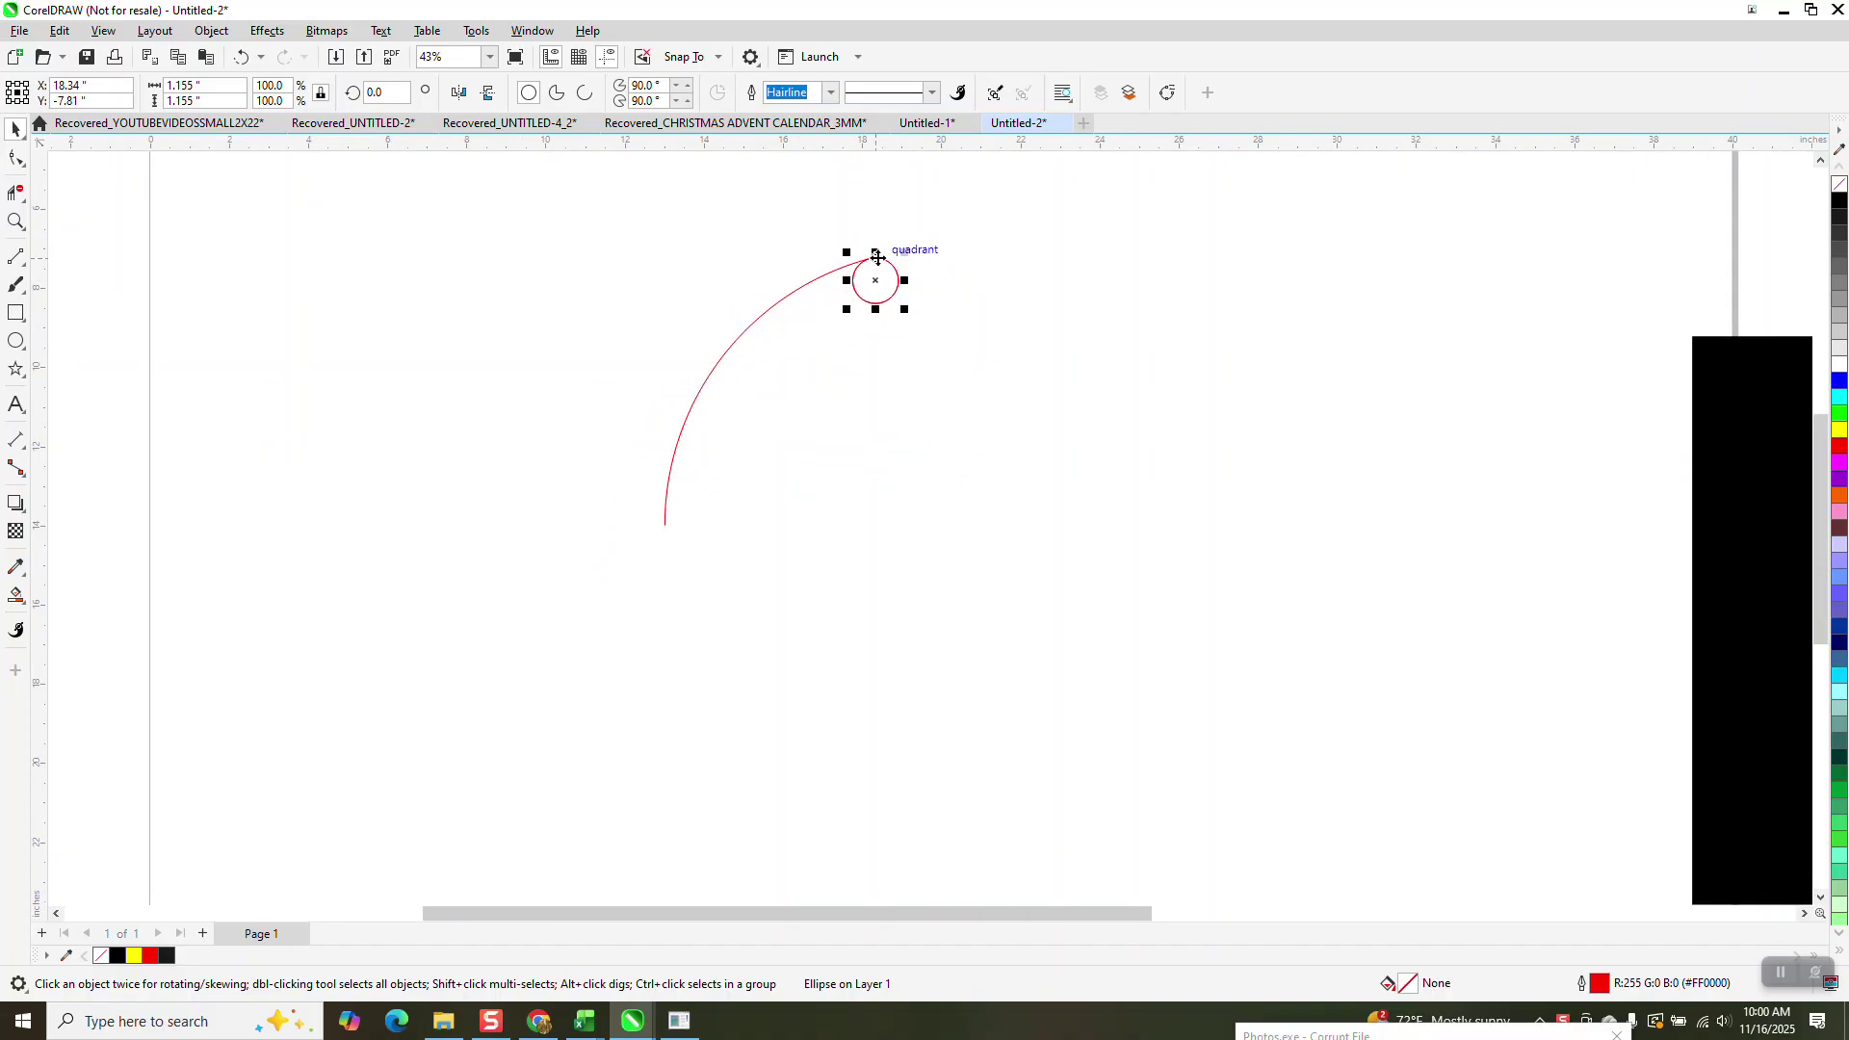
Copy the small circle and snap the copy's left edge to the arc's lower end.
left_click(742, 467)
left_click_drag(742, 467, 708, 494)
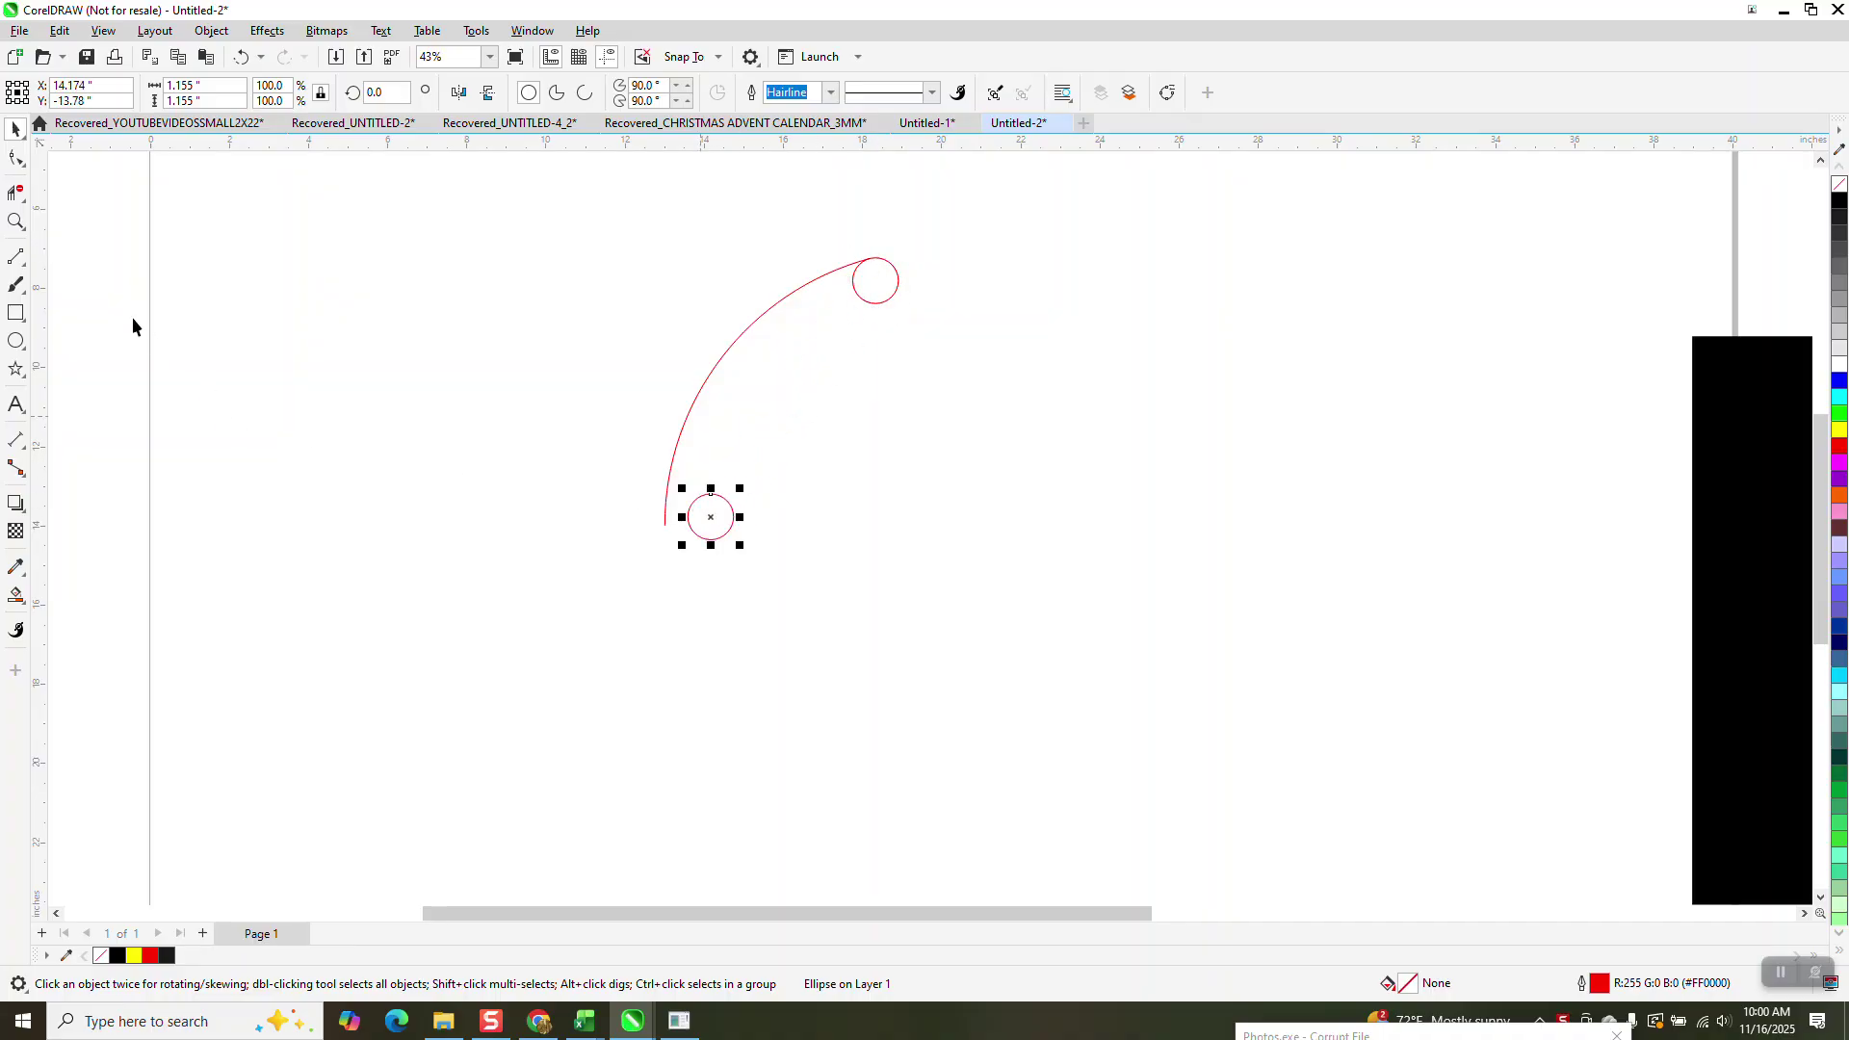
left_click(15, 221)
left_click_drag(590, 458, 792, 614)
left_click(16, 128)
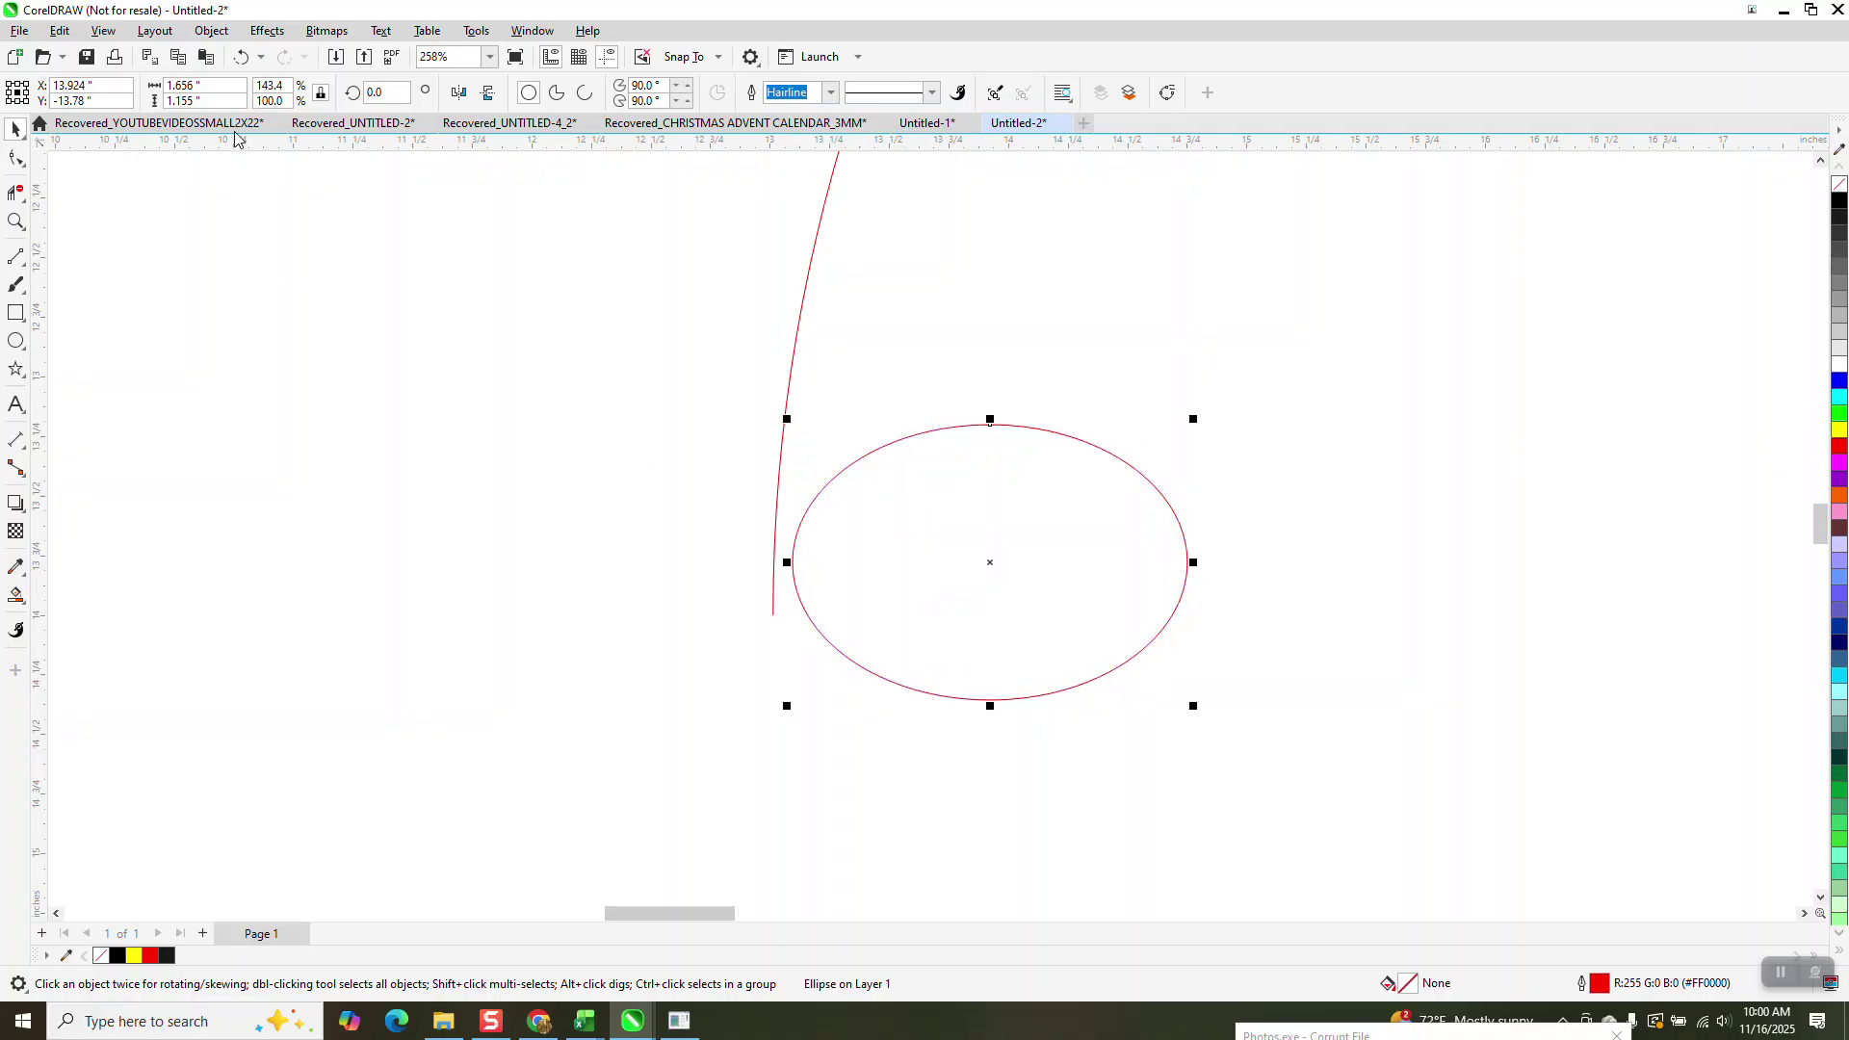
left_click(241, 56)
left_click_drag(918, 560, 777, 619)
scroll(660, 495, "down", 5)
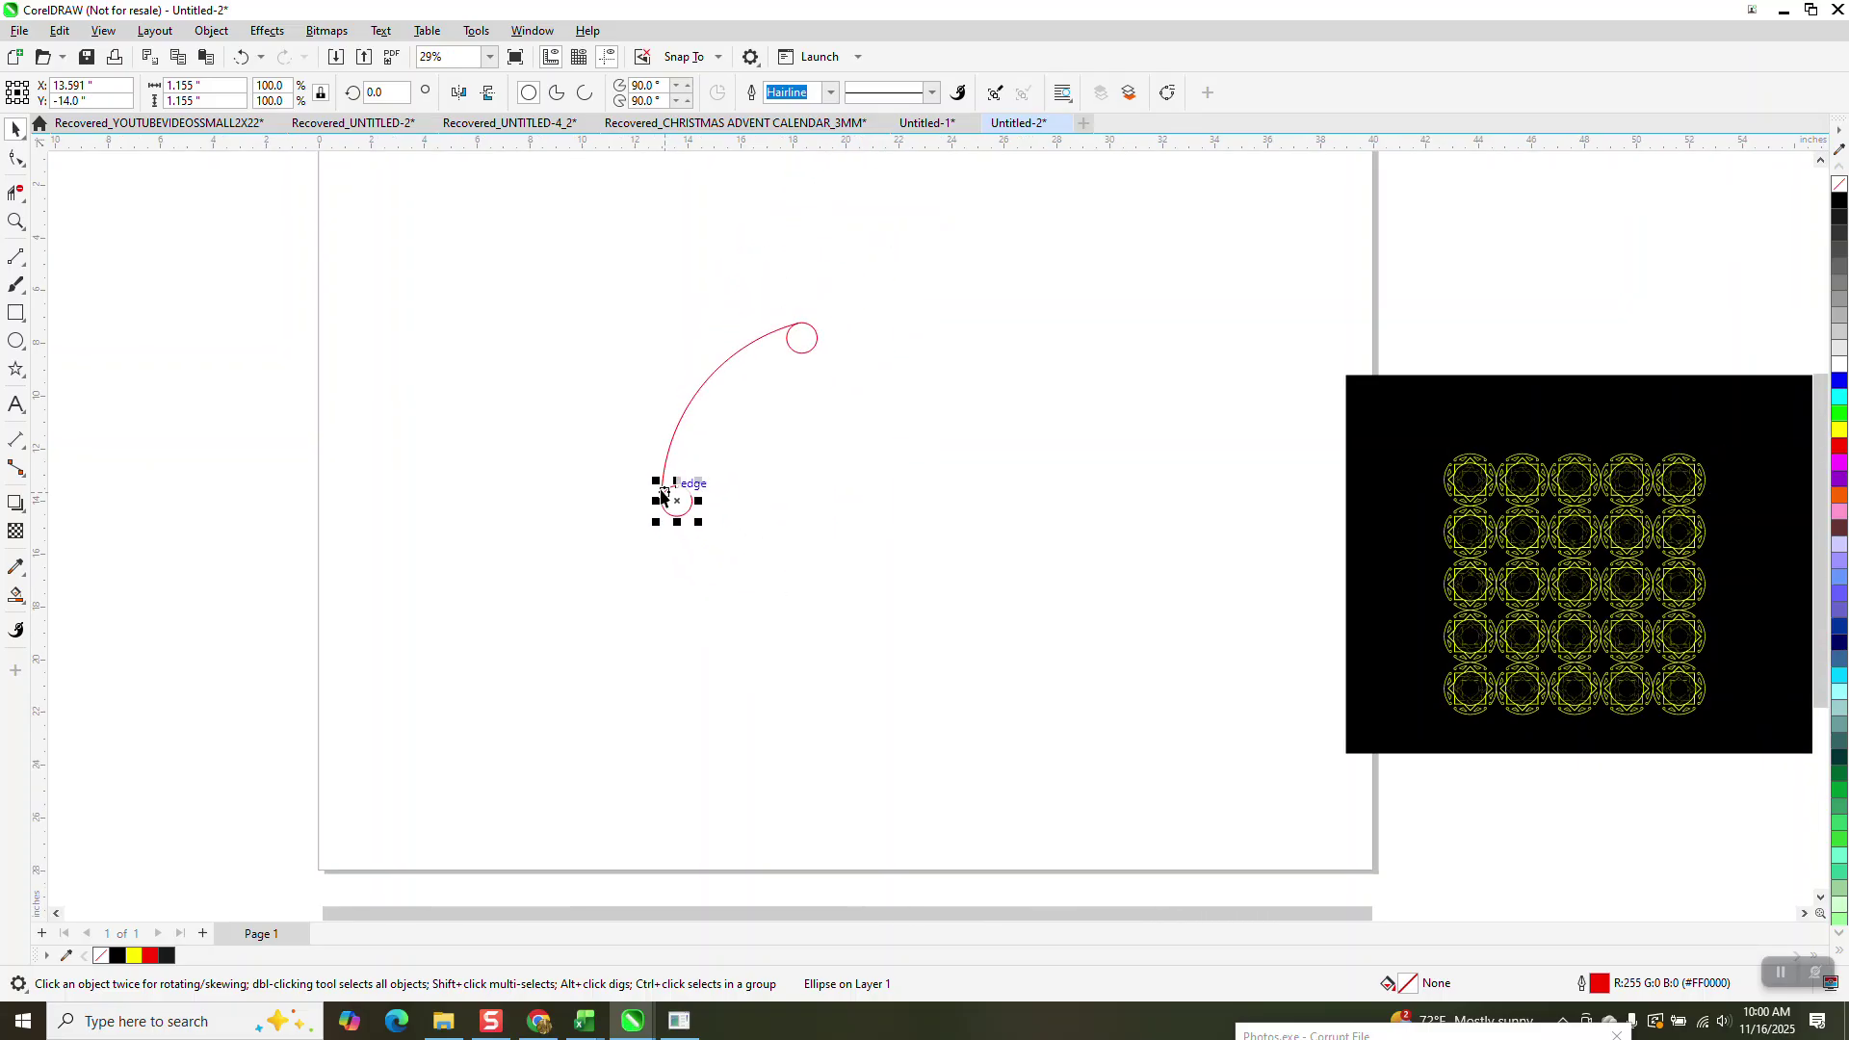
Set the nudge distance to 0.25 inches.
left_click(16, 220)
right_click(734, 302)
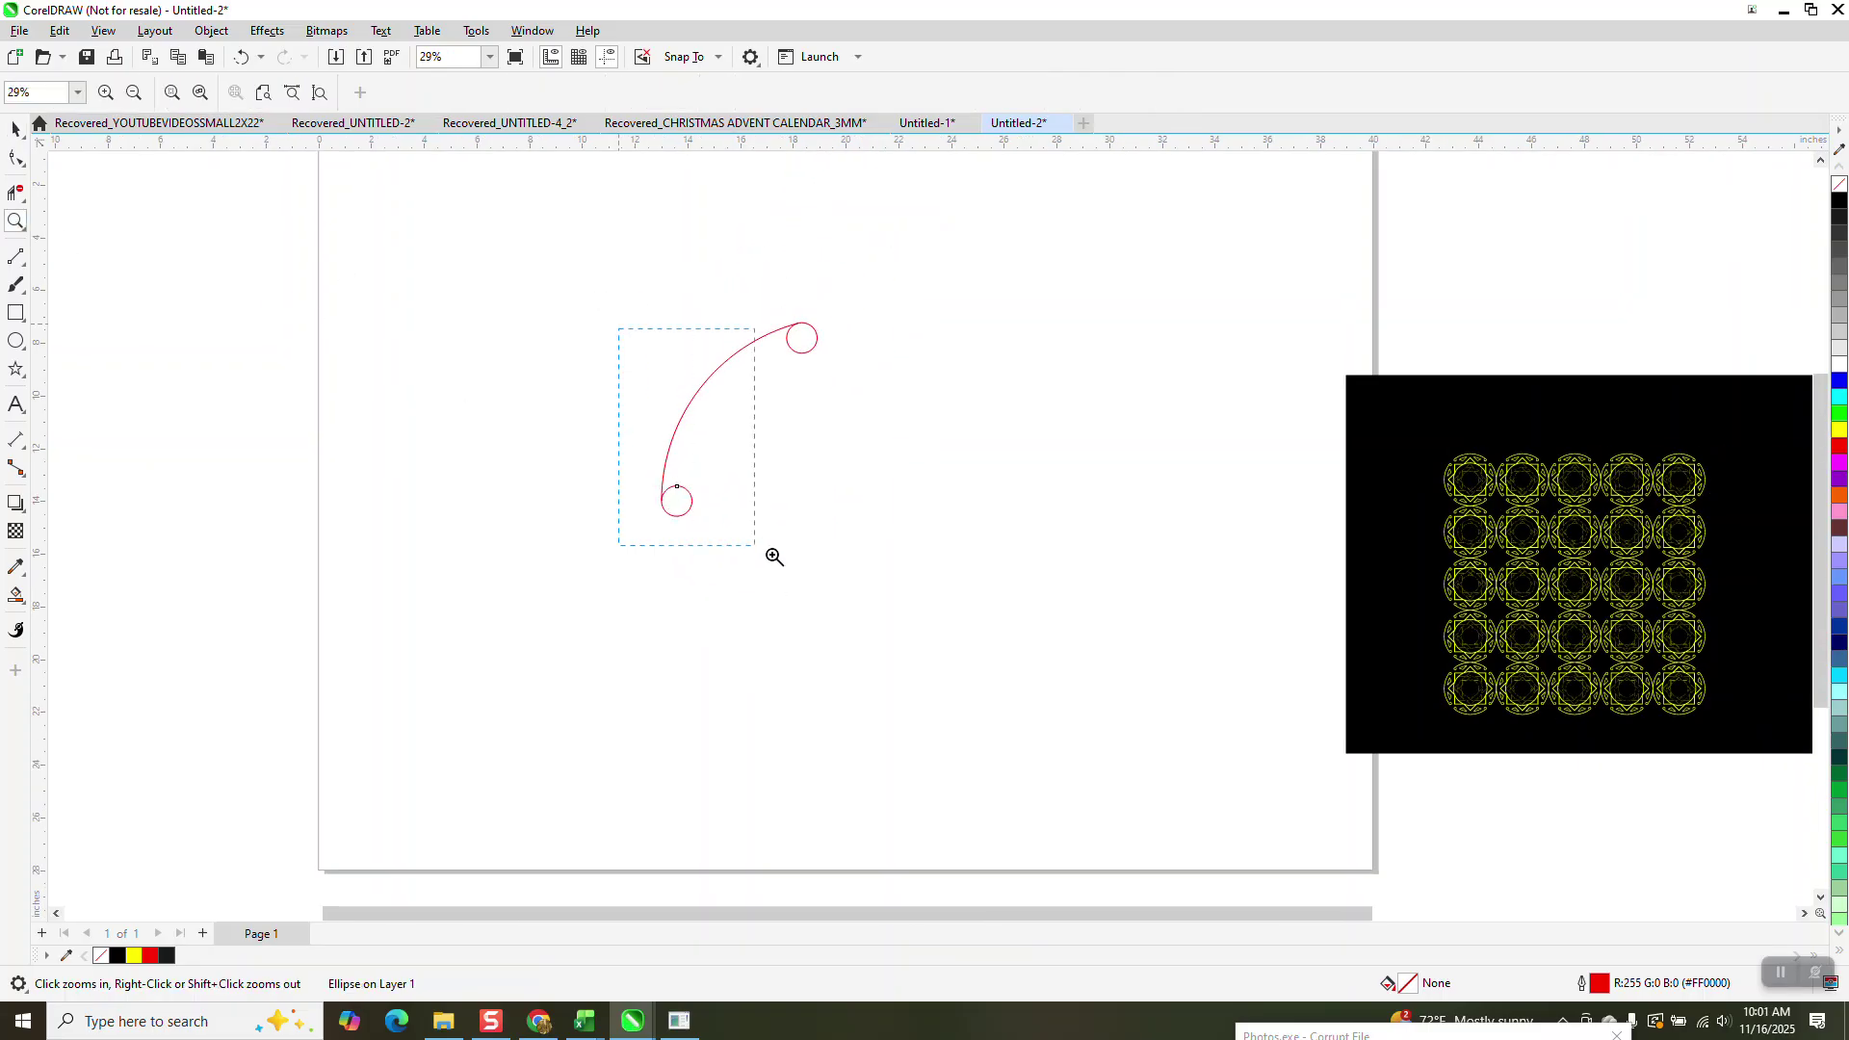
left_click(887, 581)
left_click(15, 128)
left_click(805, 283)
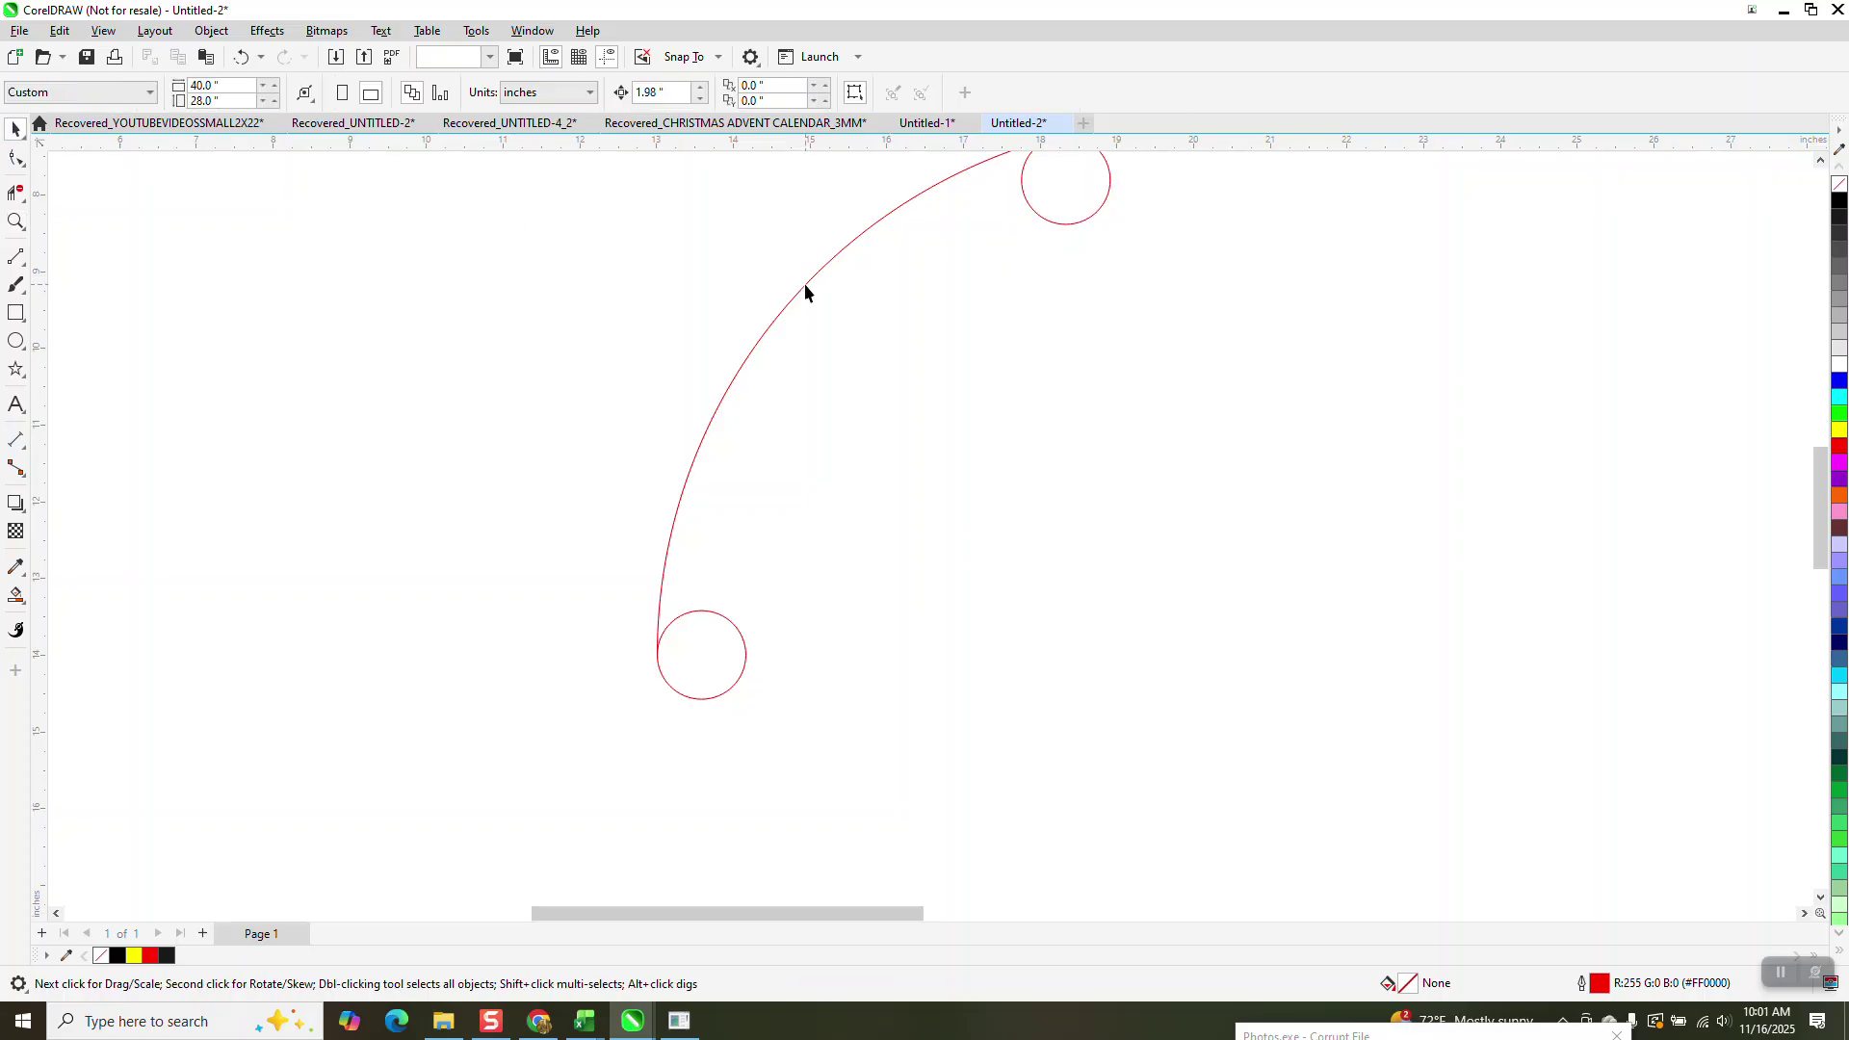
left_click(805, 283)
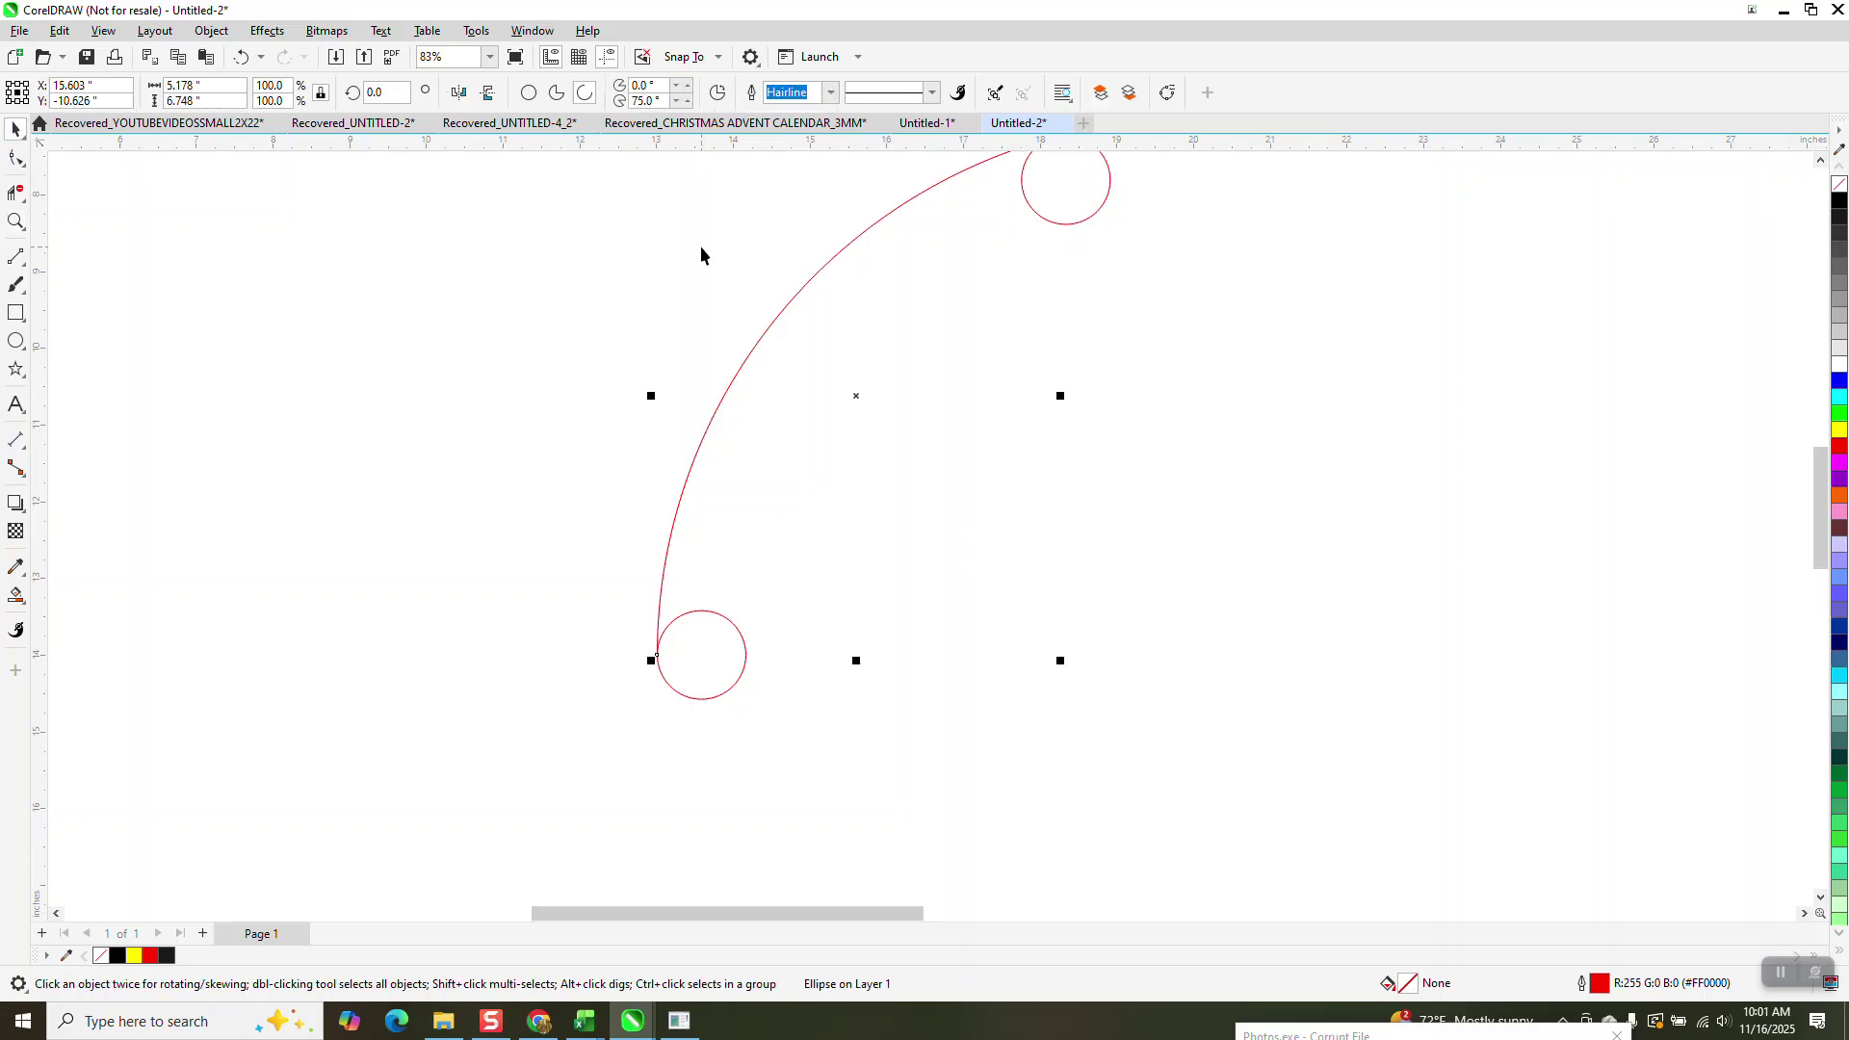
left_click(800, 232)
type(".25")
key("Return")
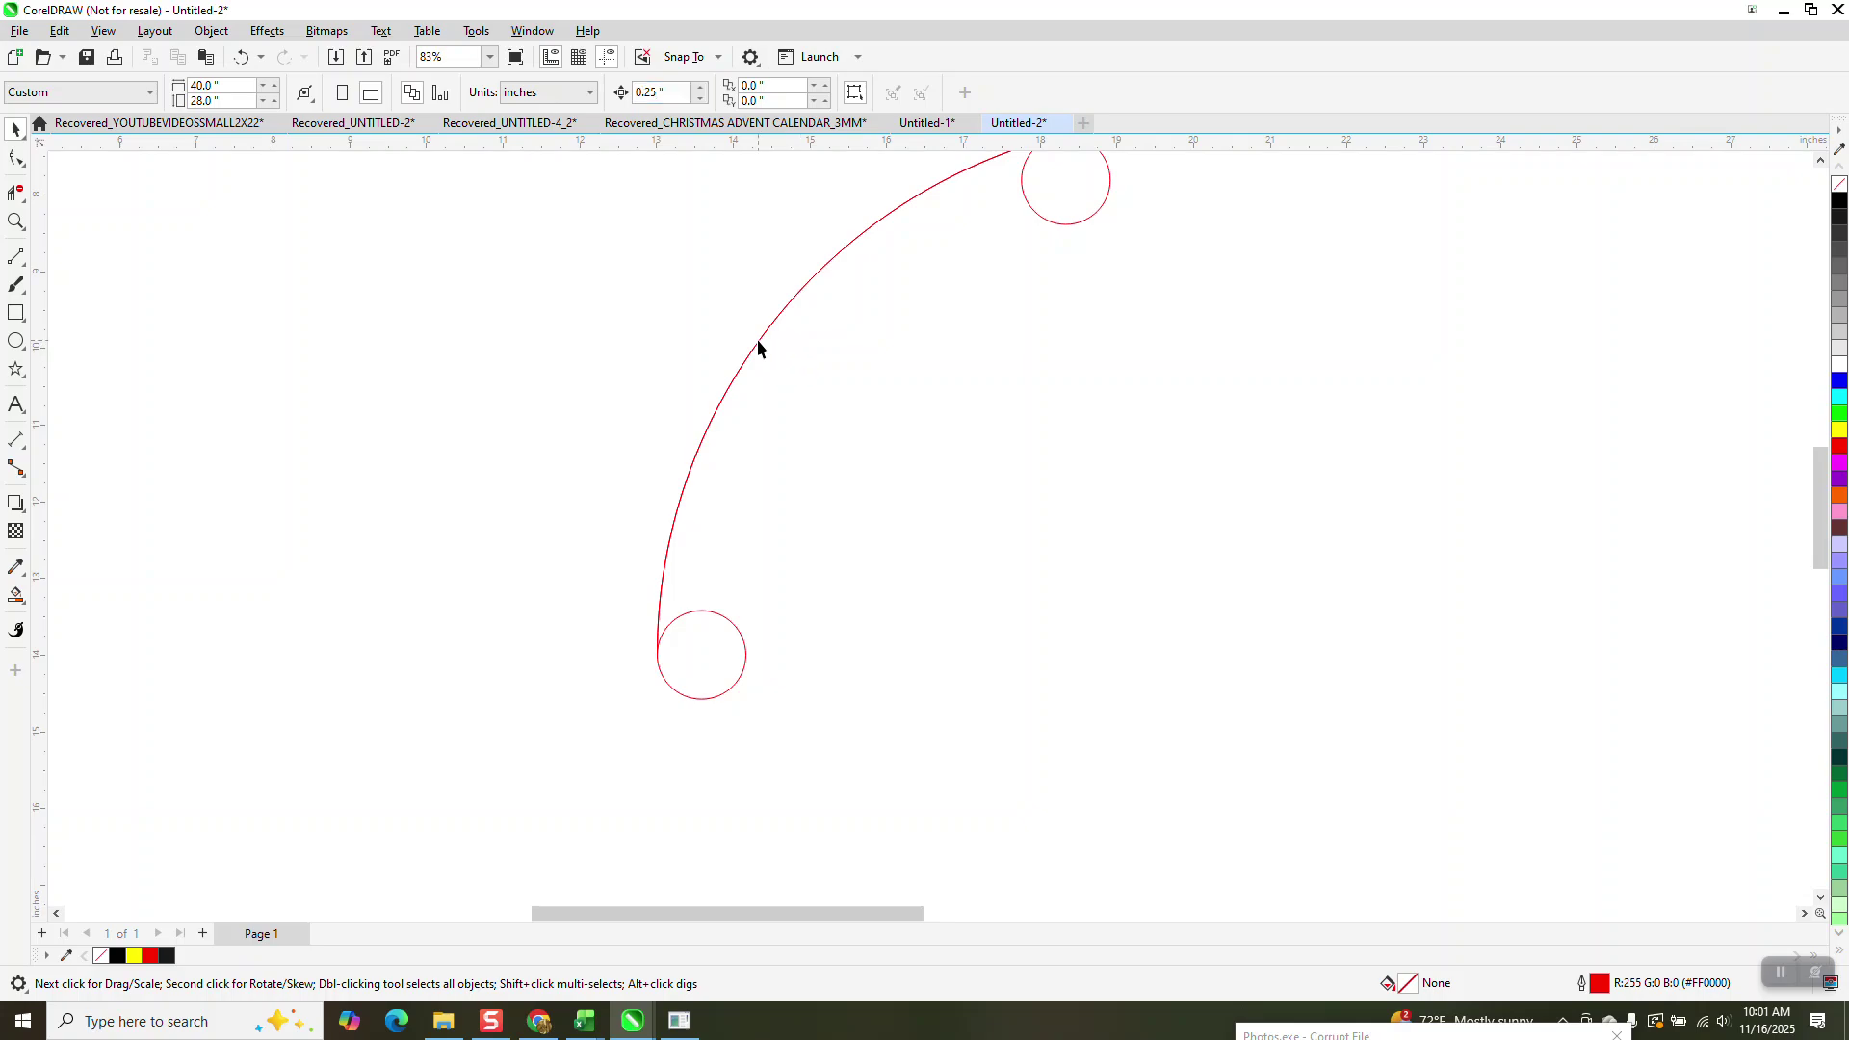
Duplicate the large arc and nudge the copy 0.25 inches right and 0.25 inches down.
left_click(760, 348)
key("KP_Add")
key("Right")
key("Down")
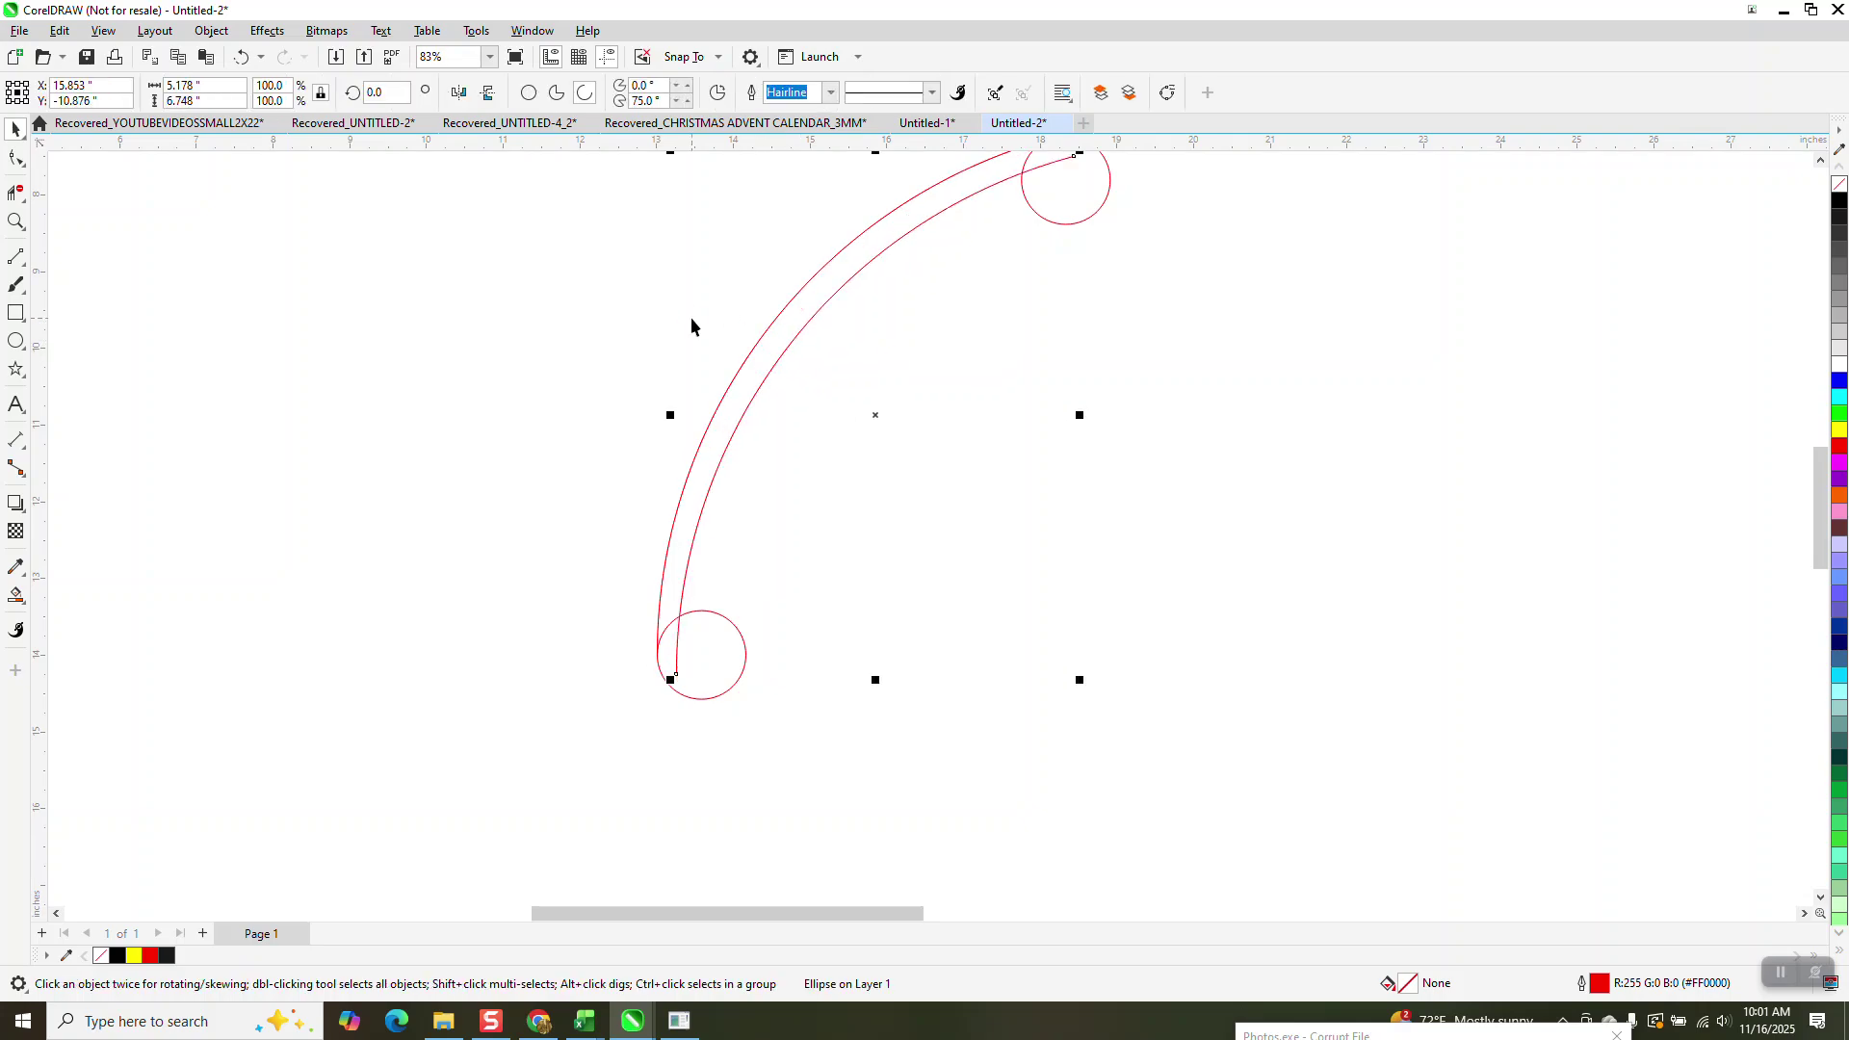
scroll(711, 453, "down", 2)
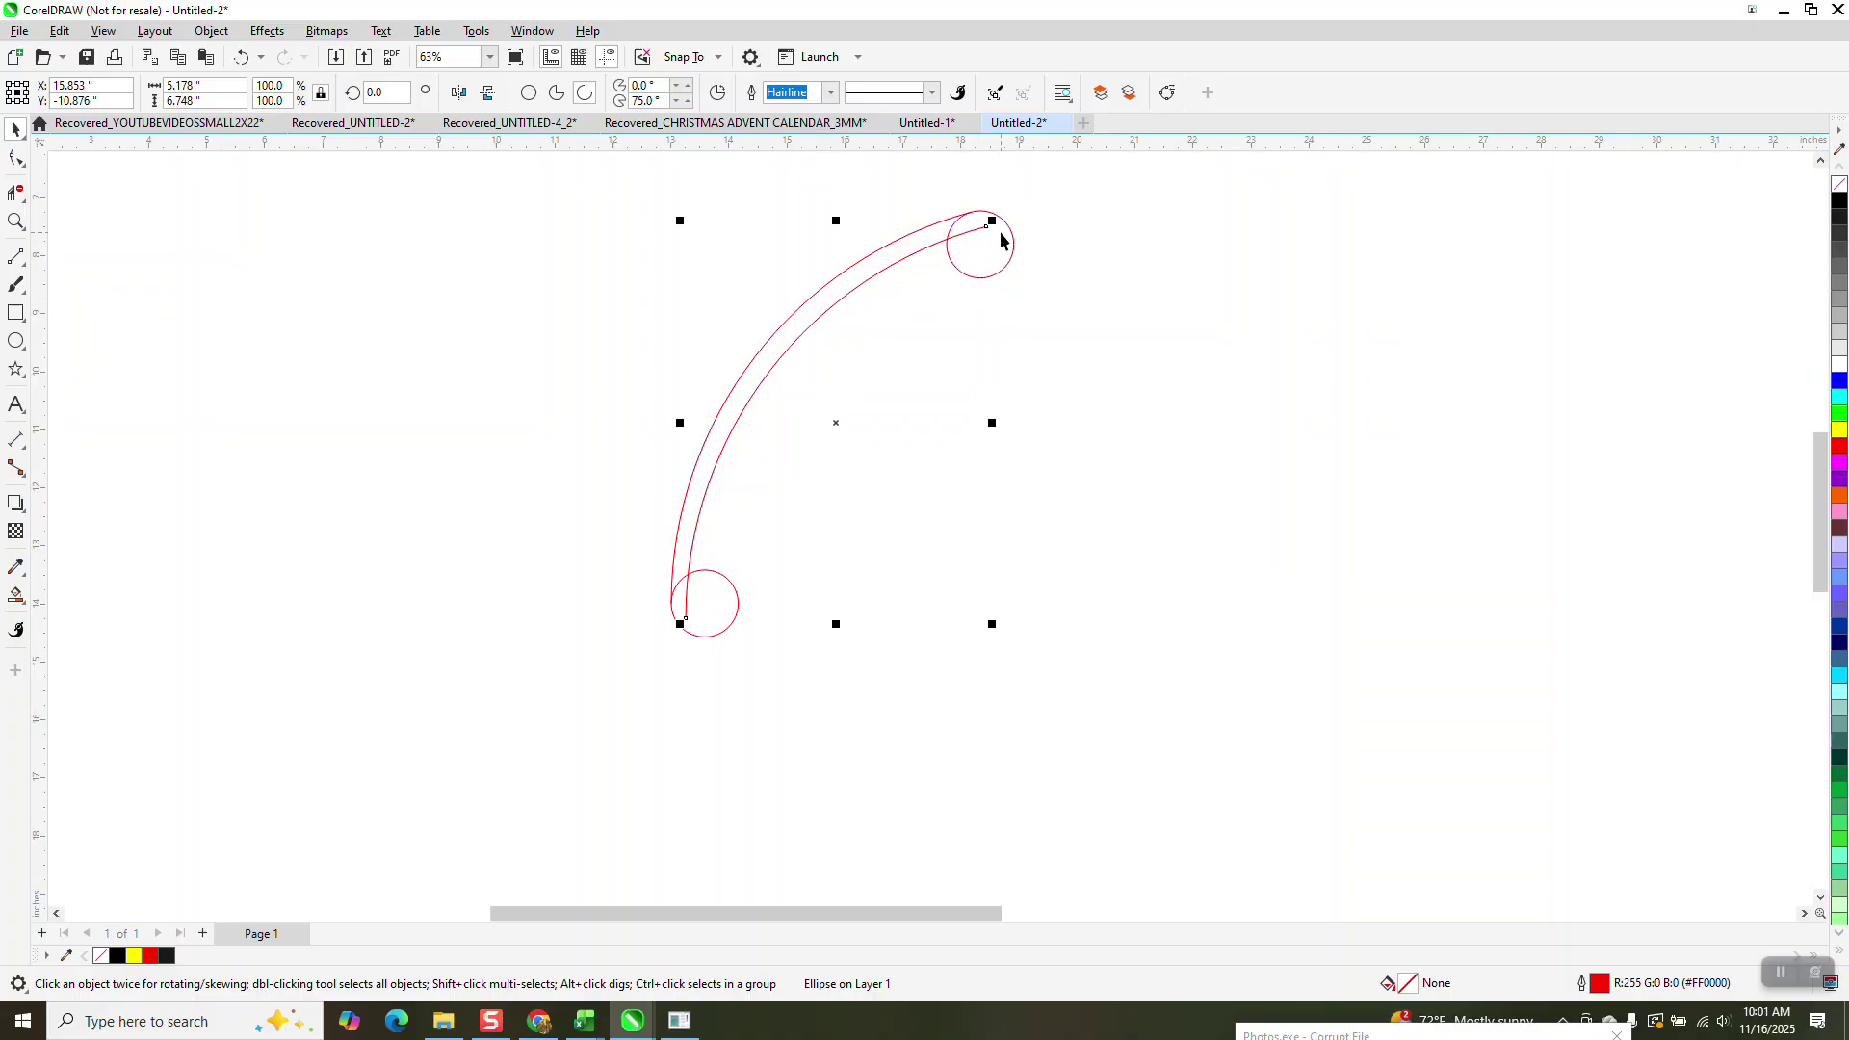
Remove the small circles' segments lying between the two arcs with Virtual Segment Delete, and delete the offset arc copy.
left_click(15, 191)
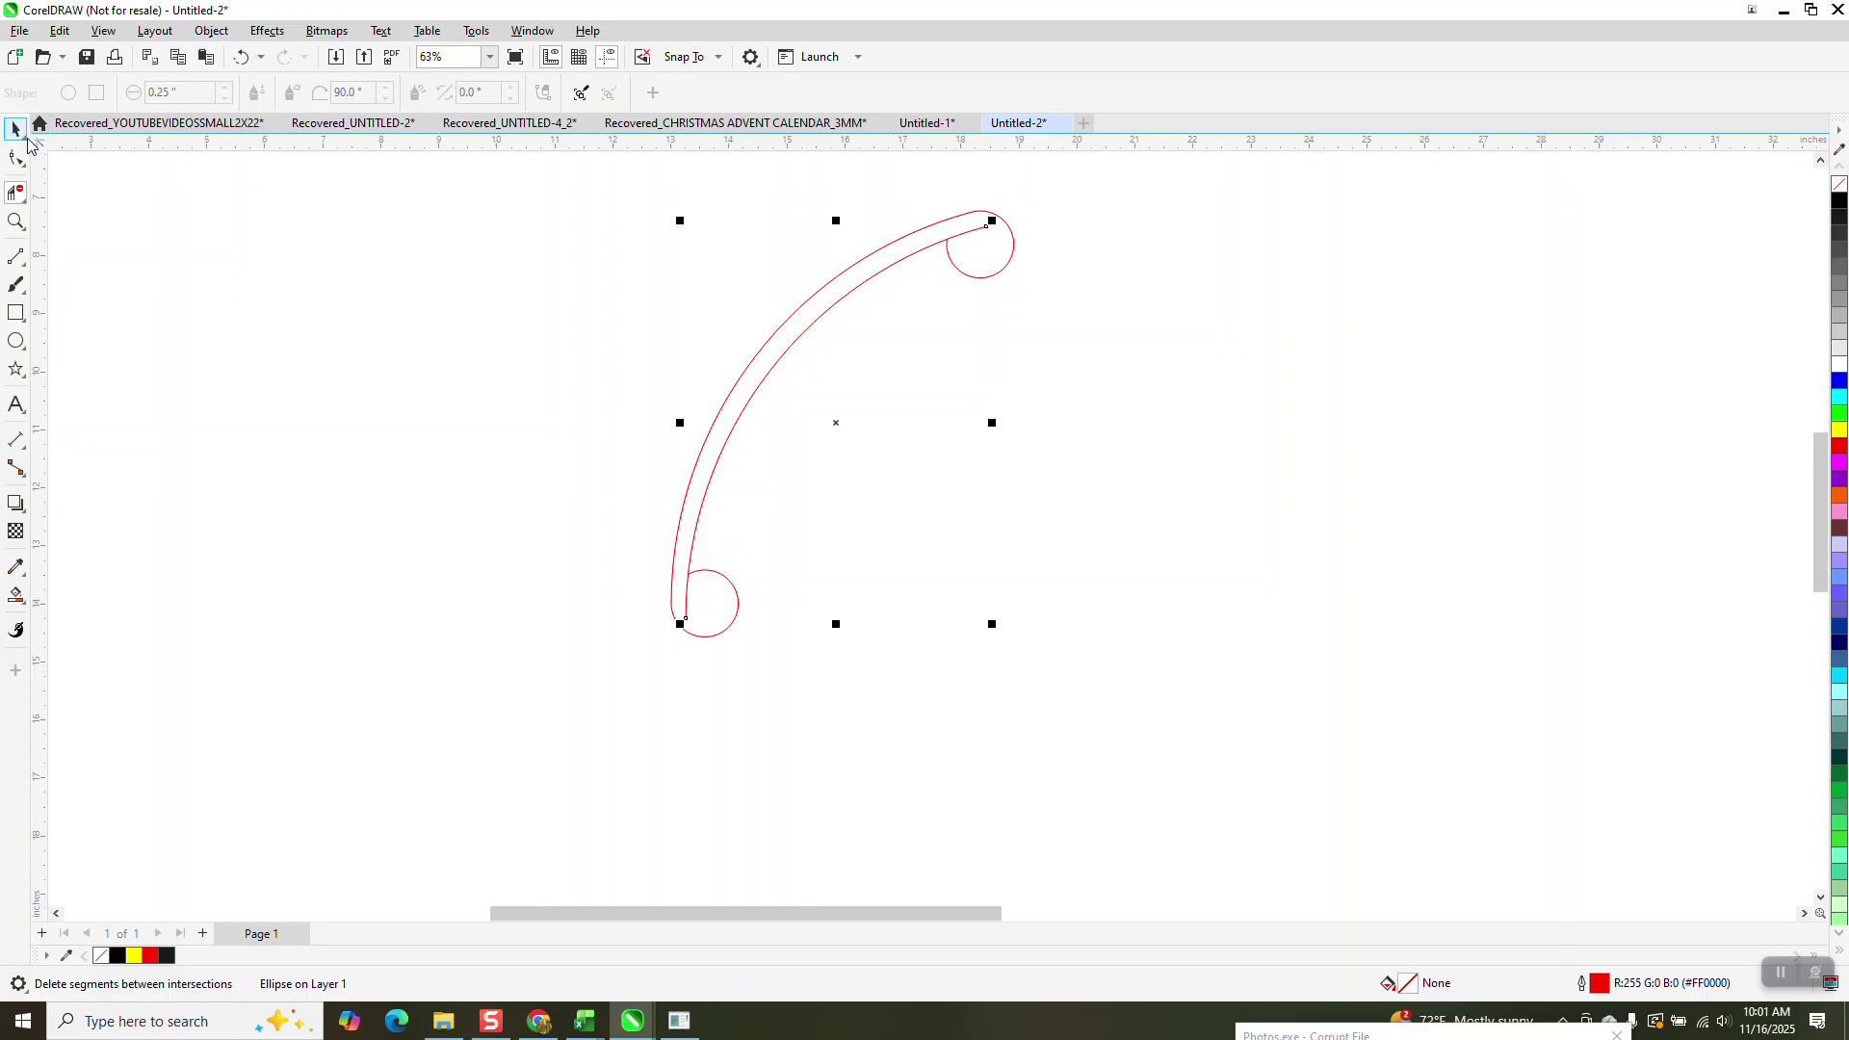
key("space")
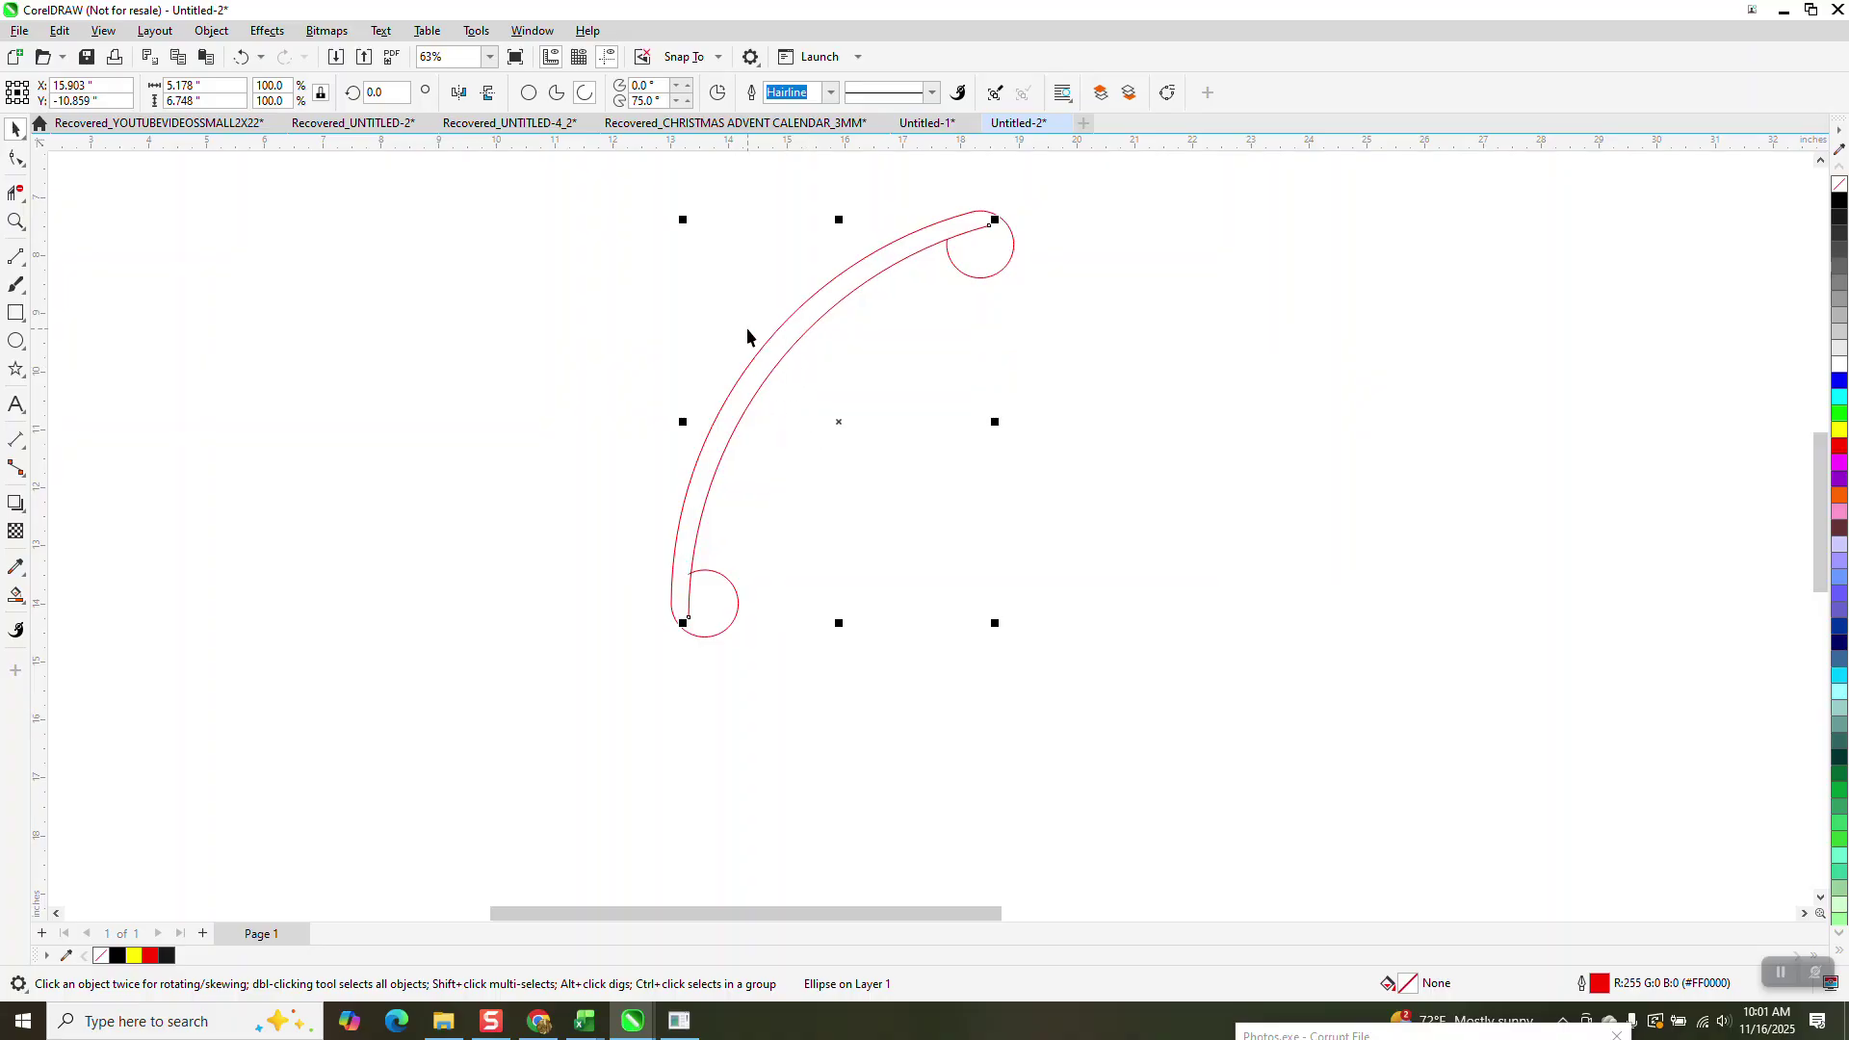
left_click(703, 228)
left_click(807, 332)
key("Escape")
scroll(807, 332, "down", 1)
Select the arc and both trimmed circles and set their outline width to 24 pt.
left_click_drag(641, 228, 1086, 618)
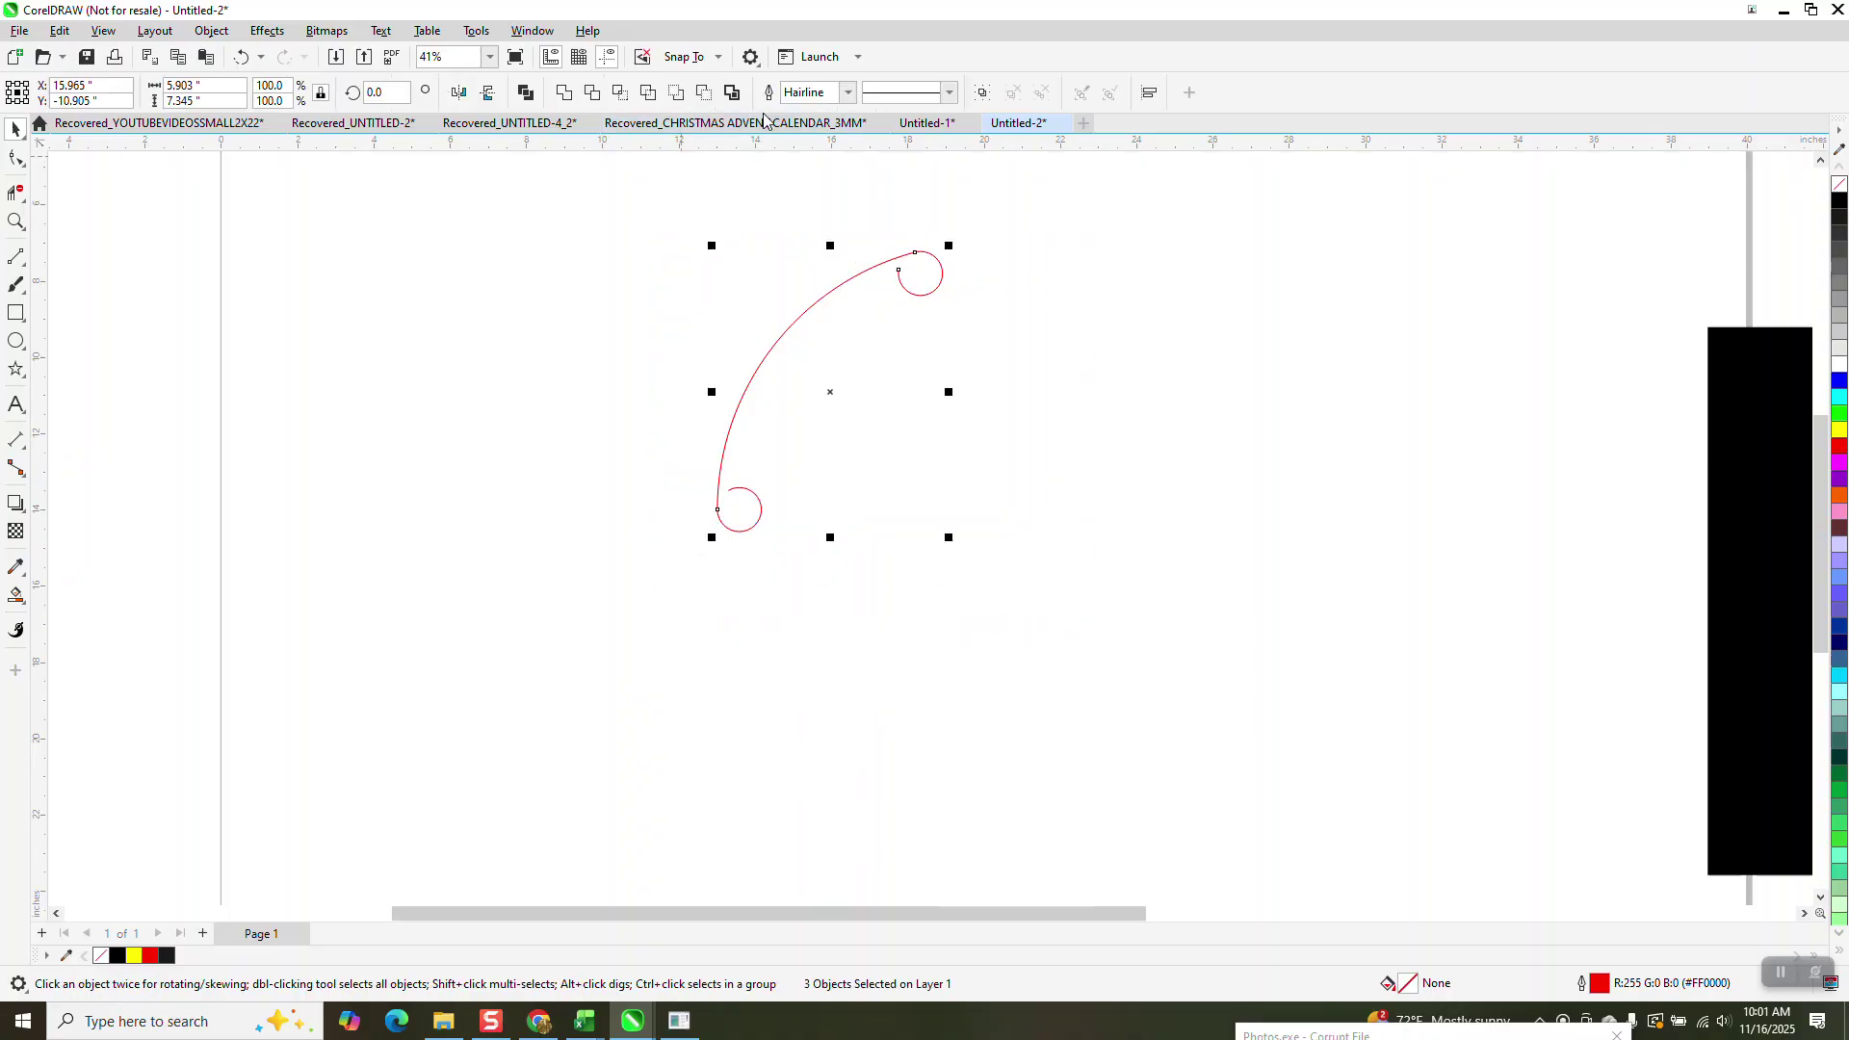
left_click(848, 92)
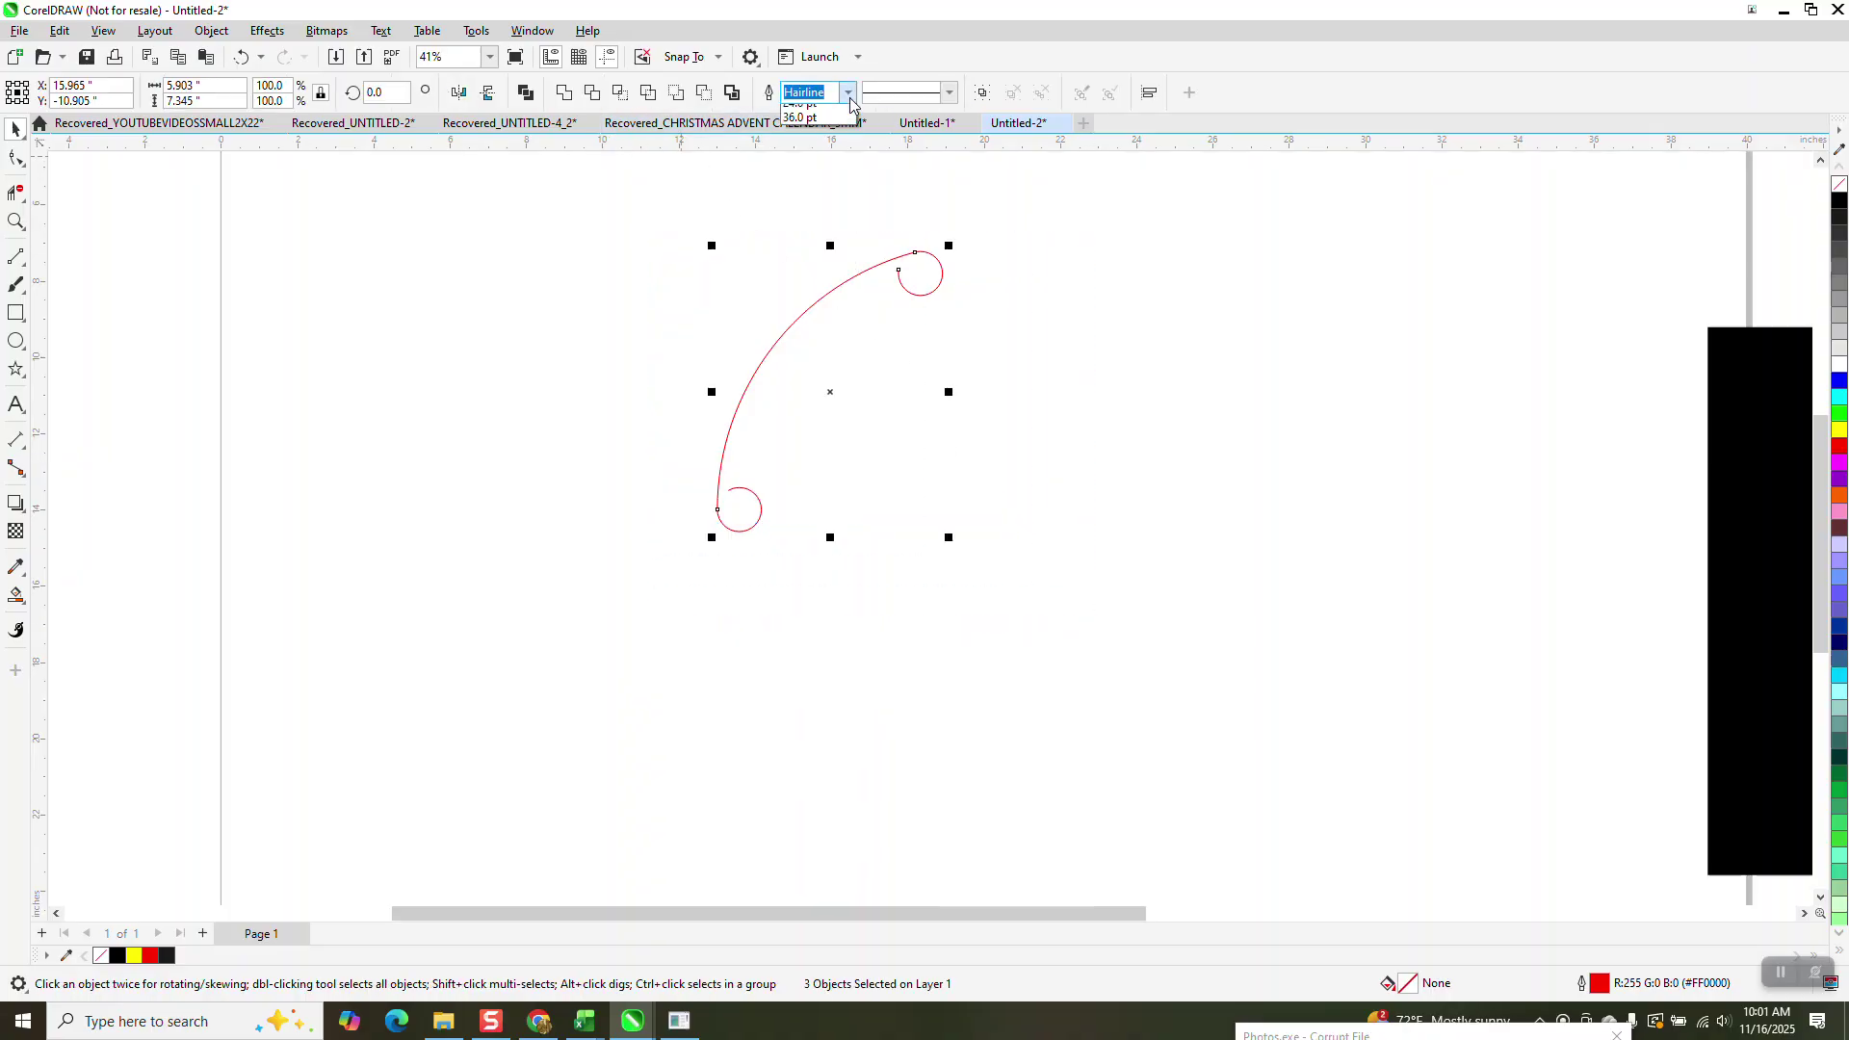
left_click(567, 92)
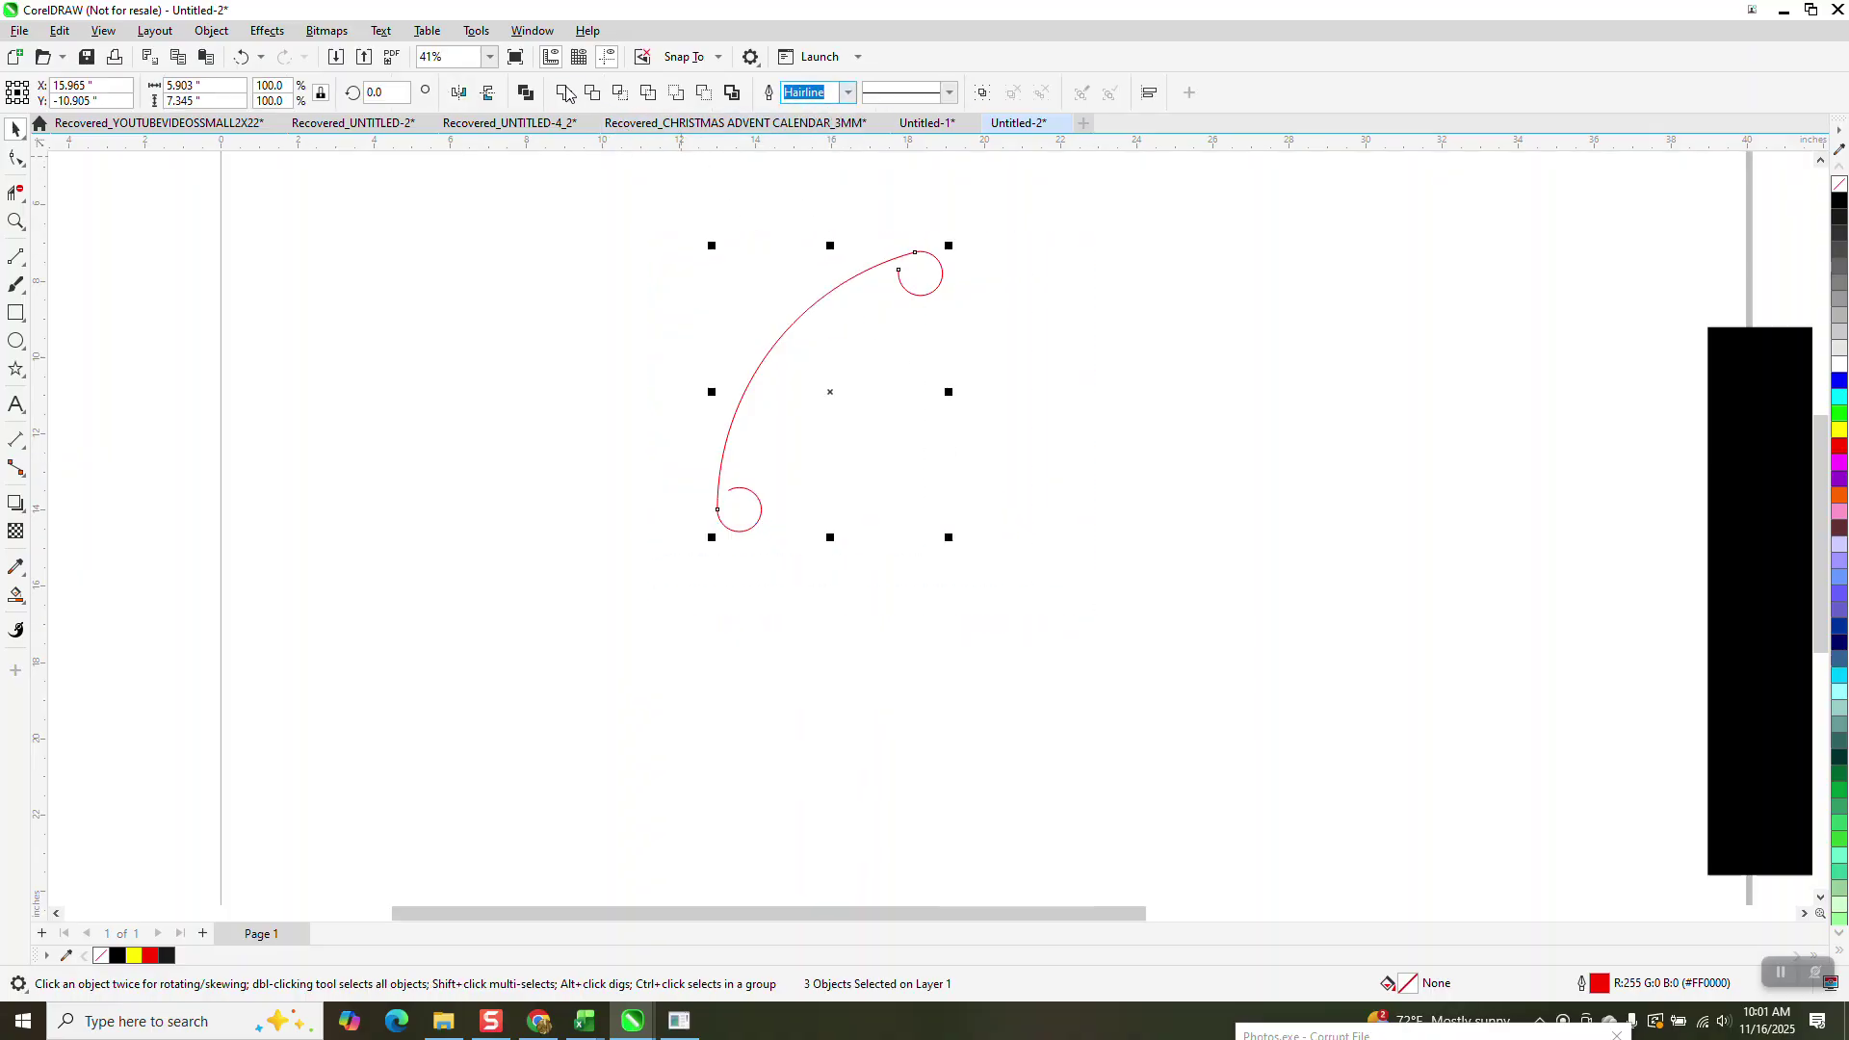
left_click(849, 93)
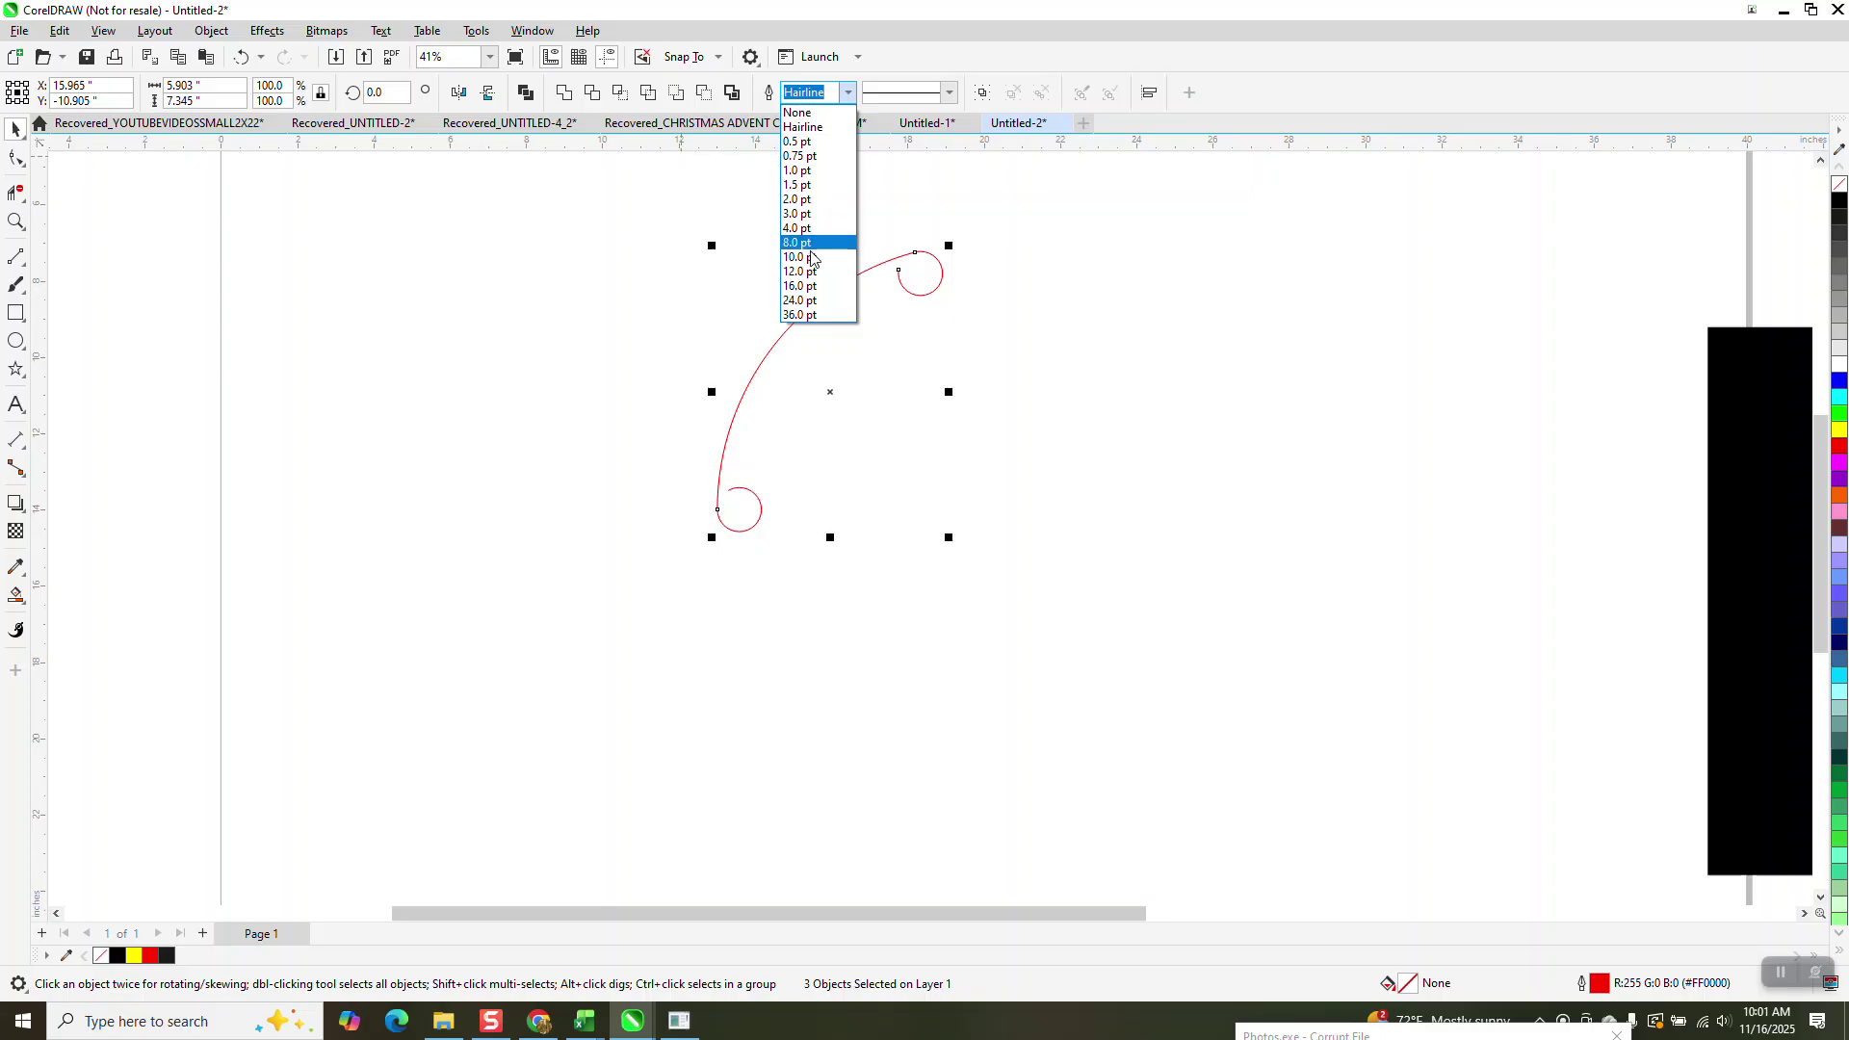
left_click(810, 300)
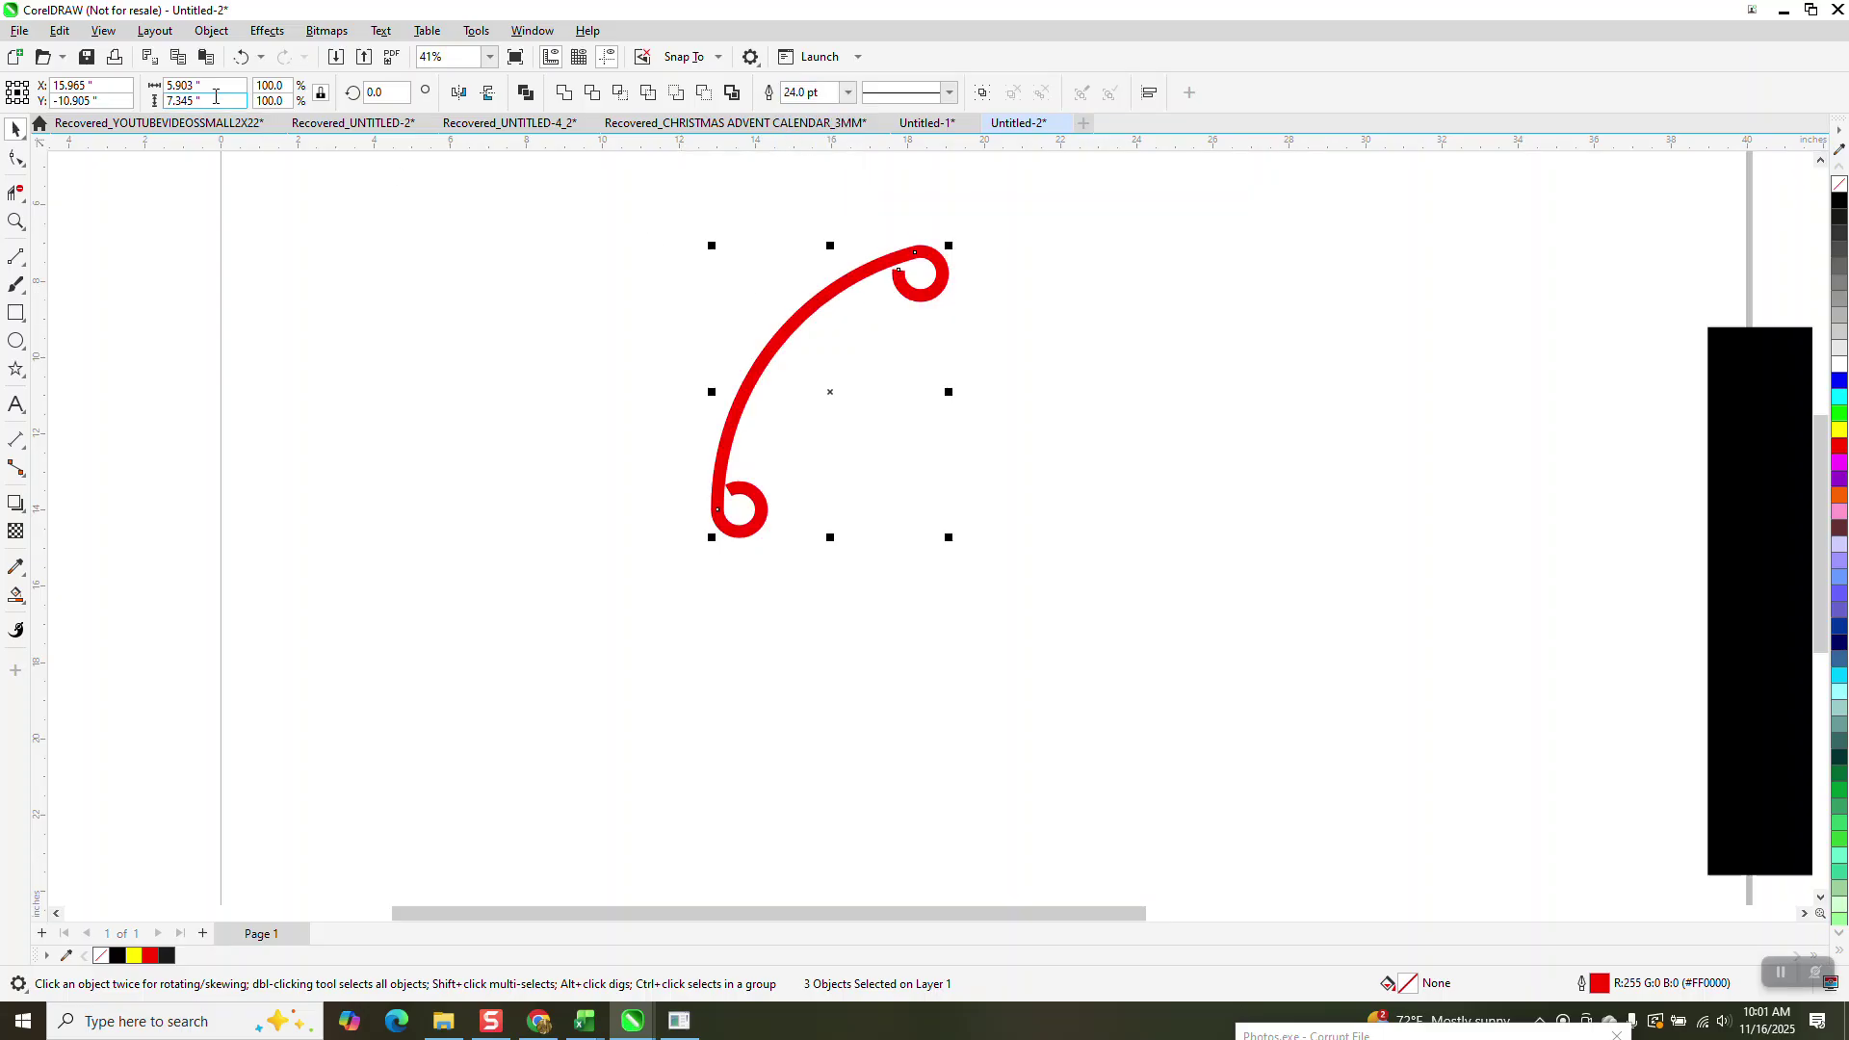
Convert the thick outlines to objects and give them no fill and a thin black outline.
left_click(211, 31)
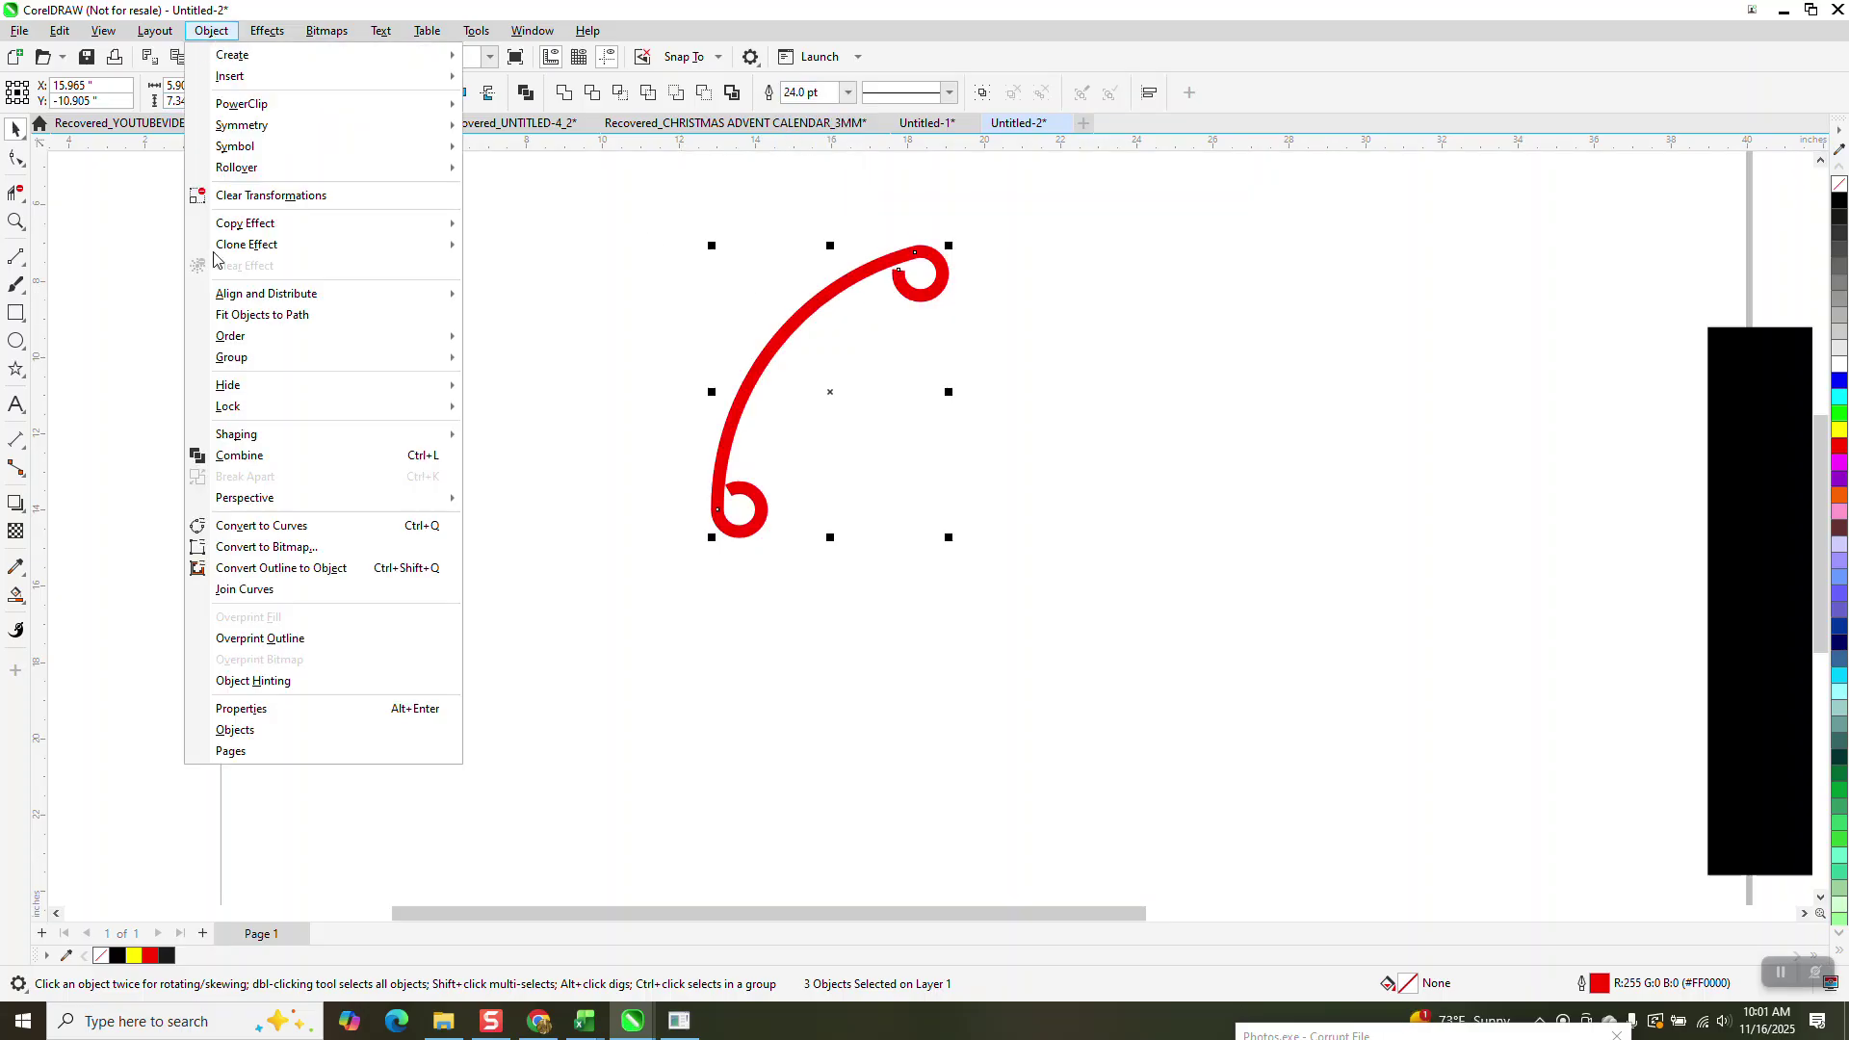
left_click(291, 568)
left_click(1839, 183)
right_click(1839, 199)
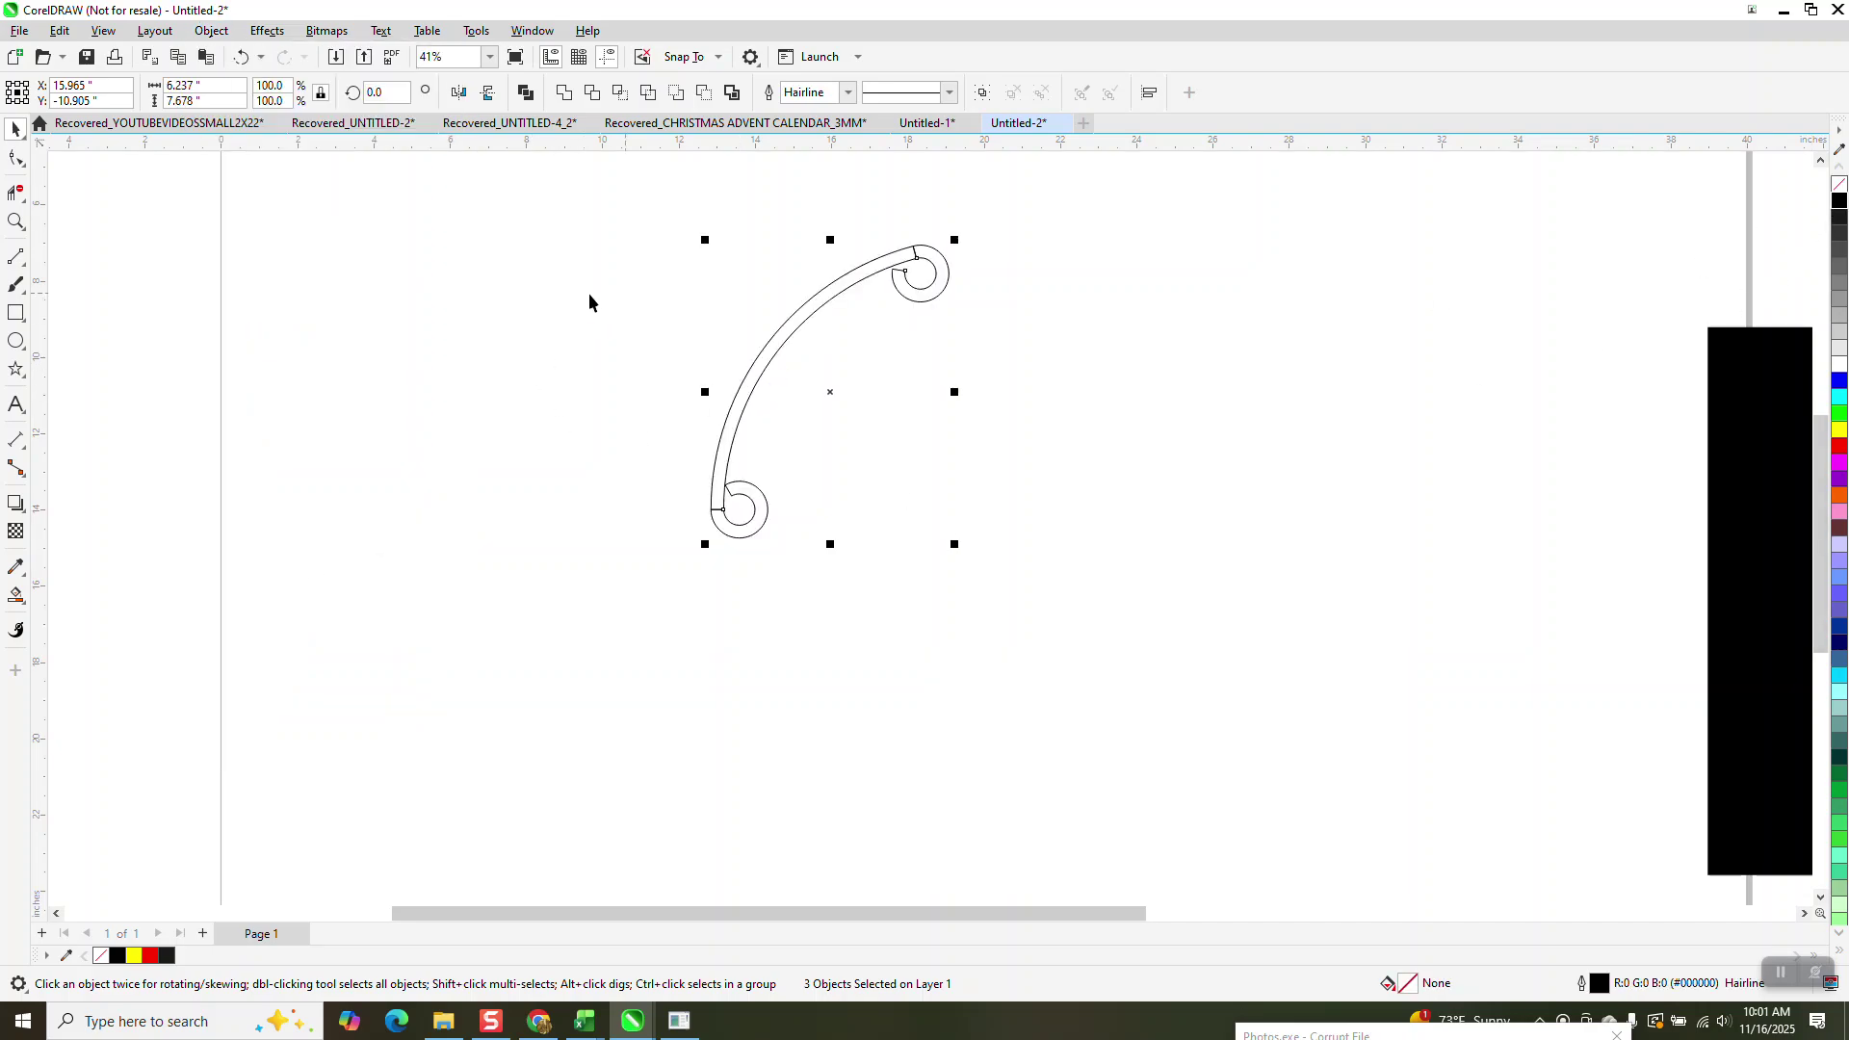
Delete the dividing line segments where the curls join the arc band with Virtual Segment Delete.
left_click(15, 220)
left_click(915, 304)
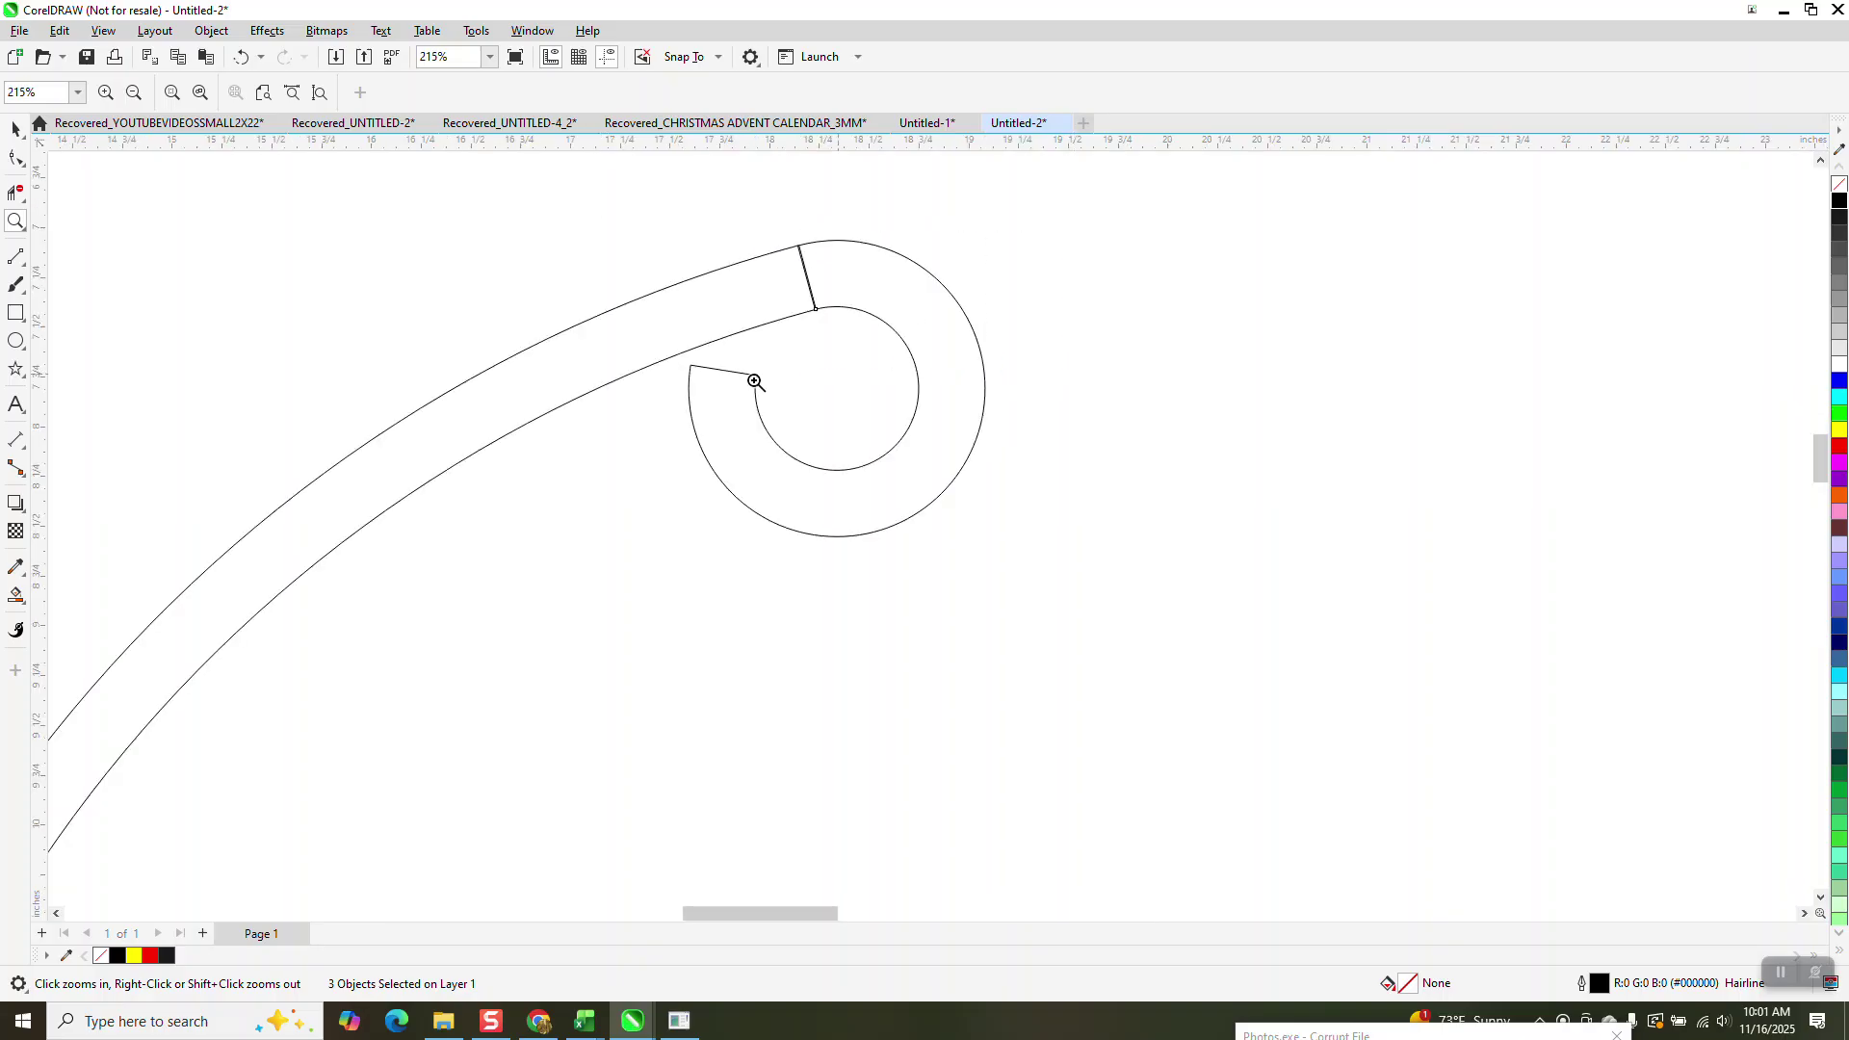
left_click(15, 192)
left_click(809, 278)
scroll(835, 276, "down", 4)
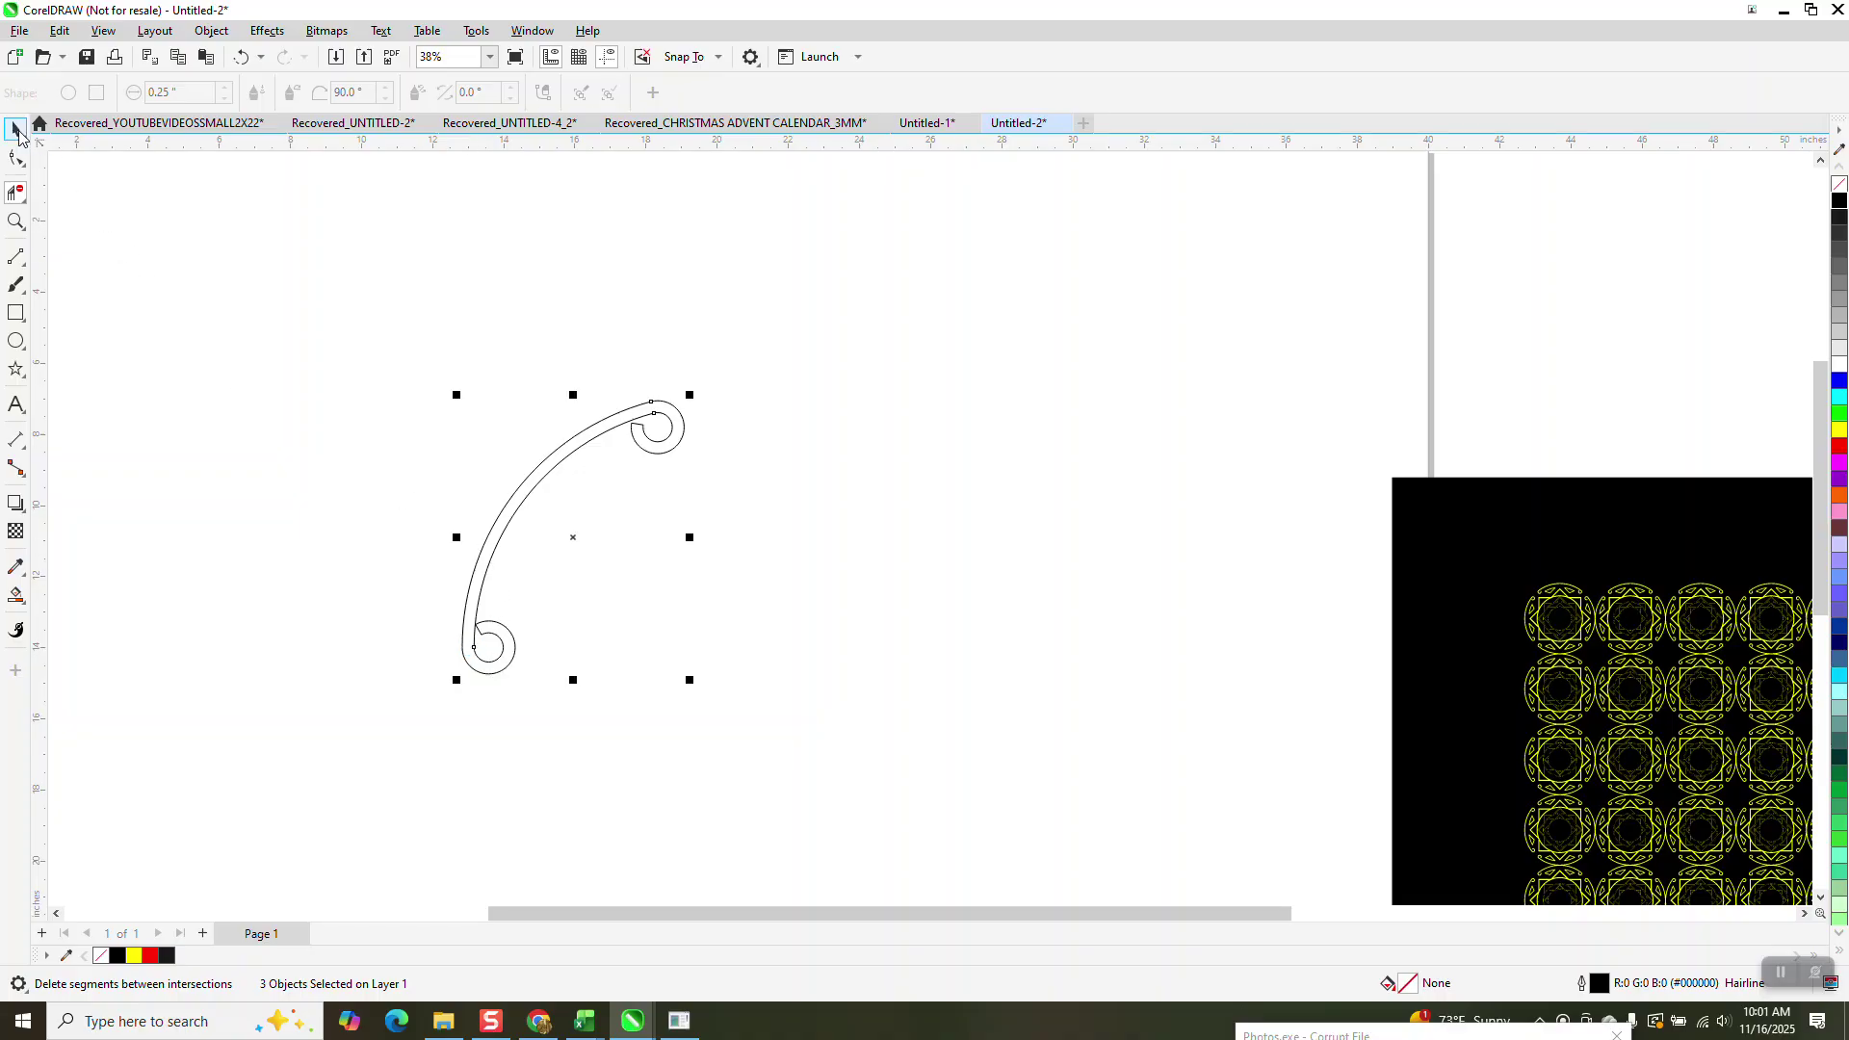
key("space")
Select all three pieces of the scroll shape and group them.
scroll(333, 312, "down", 2)
left_click_drag(345, 335, 751, 620)
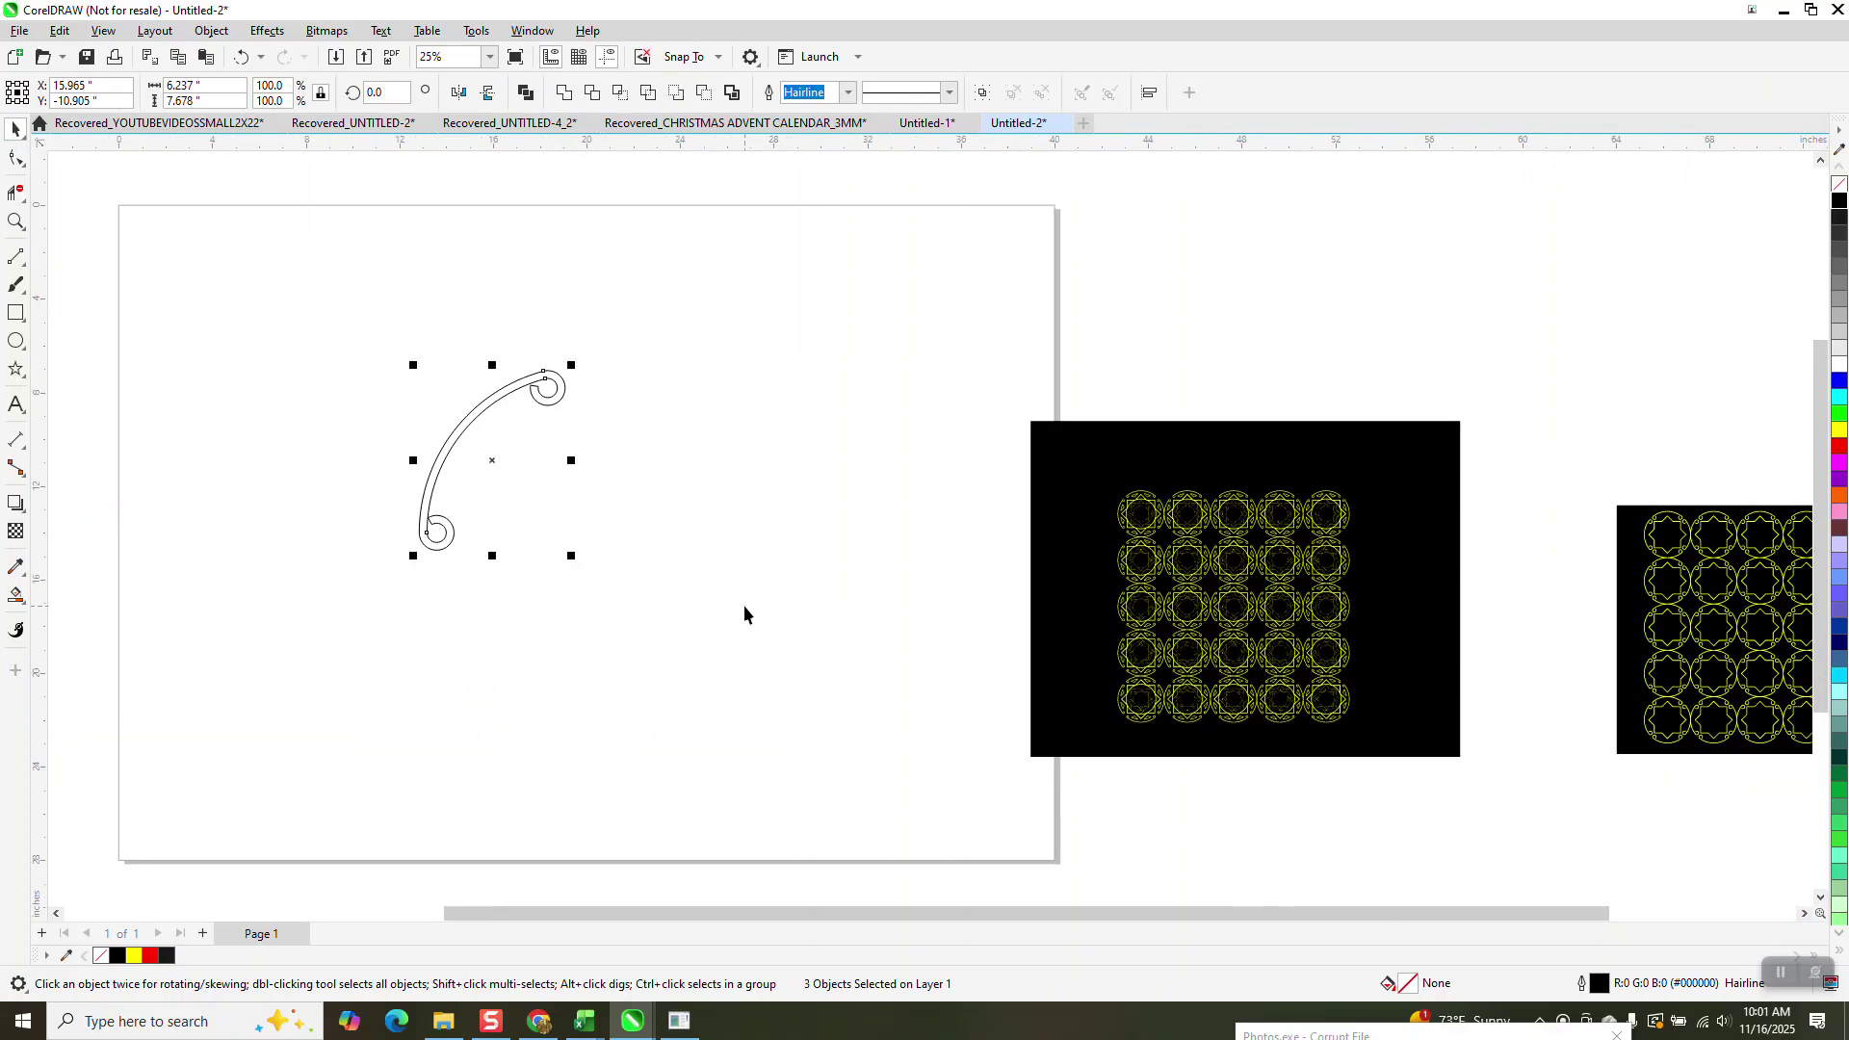
key("ctrl+g")
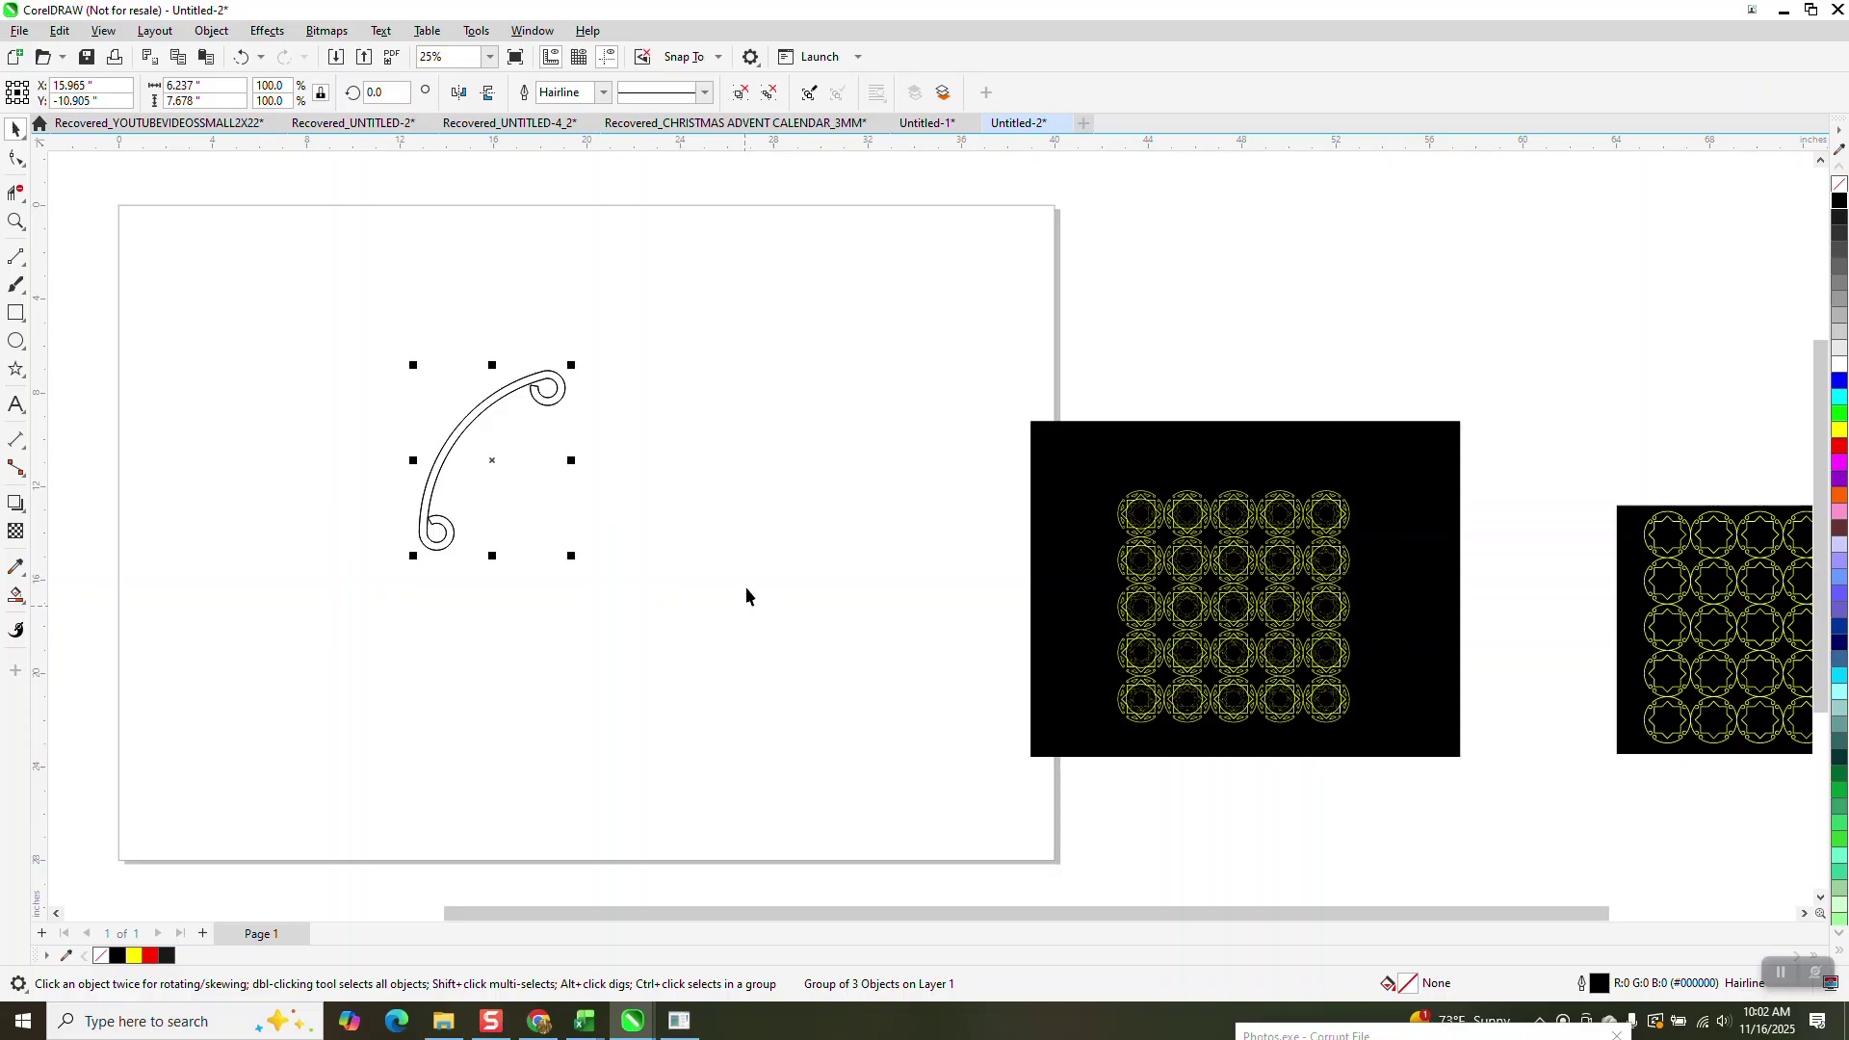
Make three copies of the scroll group, rotated in 90° increments about the page center, to form a ring.
type("90")
key("Return")
key("ctrl+r")
key("ctrl+r")
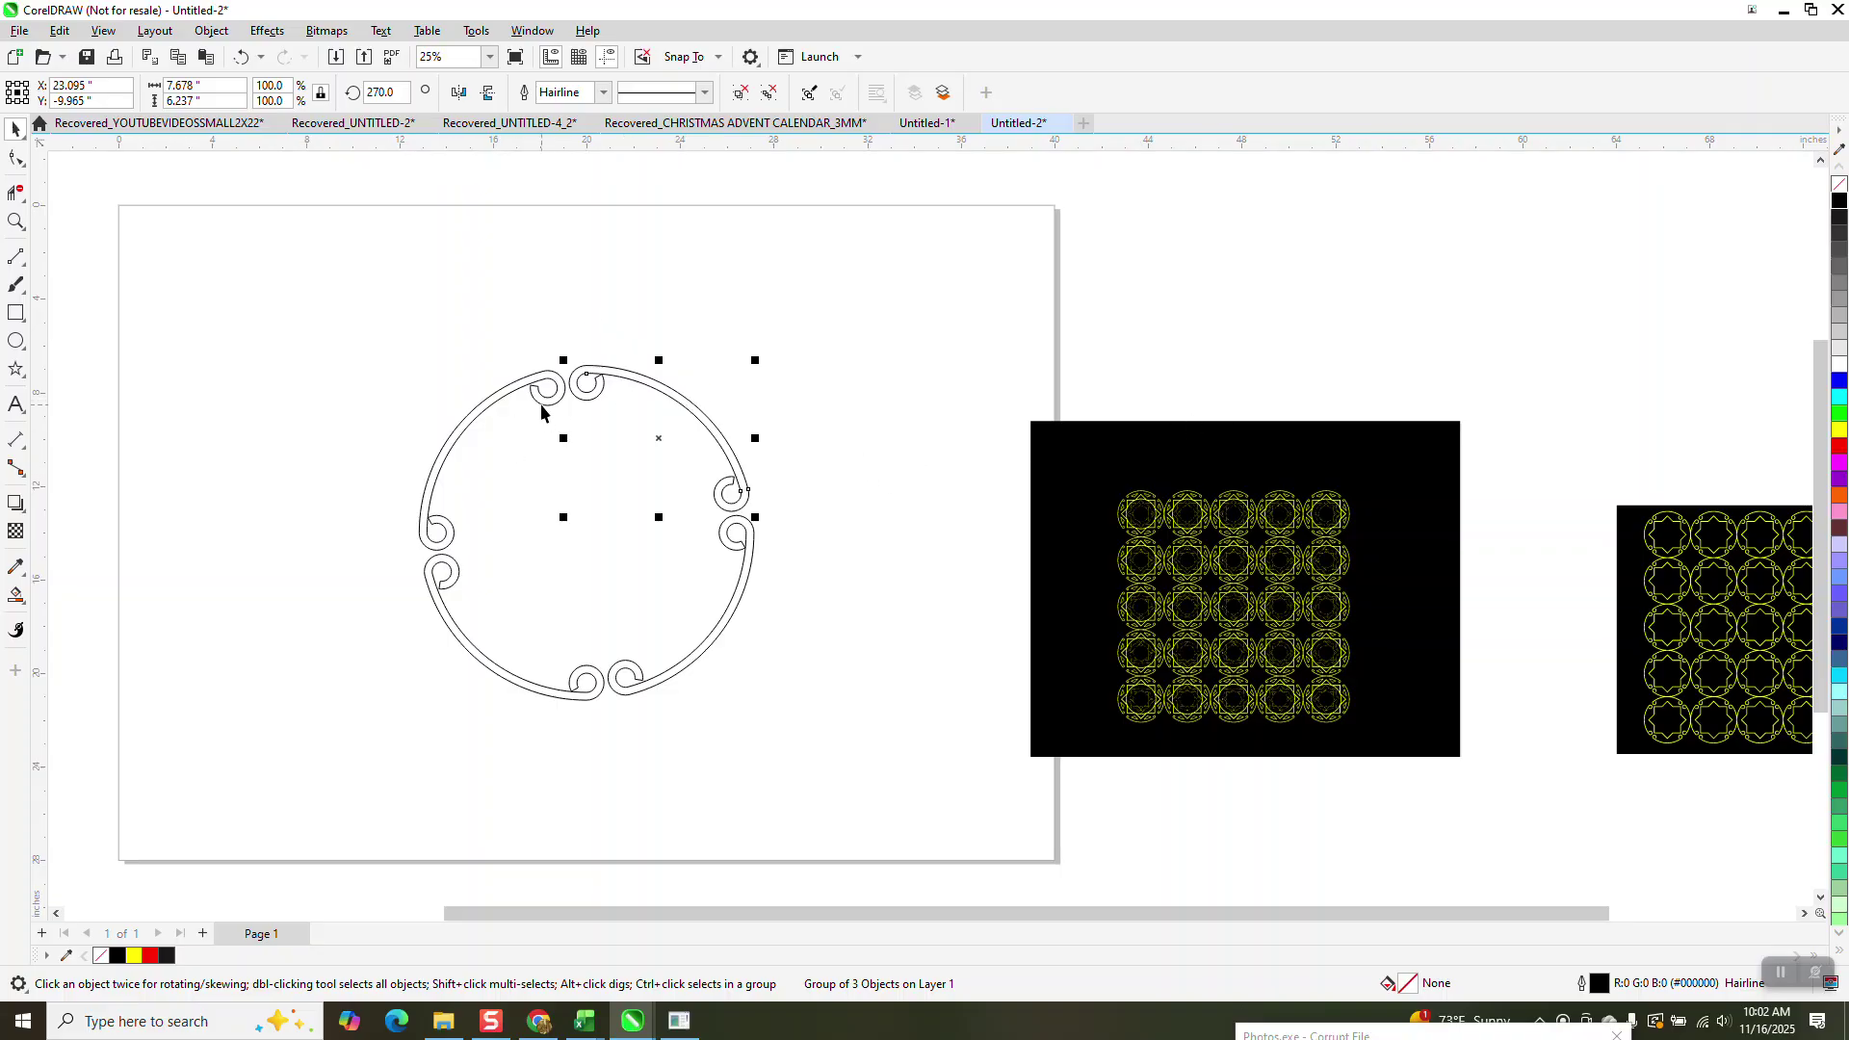
Select all four scroll groups in the ring and group them together.
left_click(15, 222)
left_click_drag(438, 440, 828, 707)
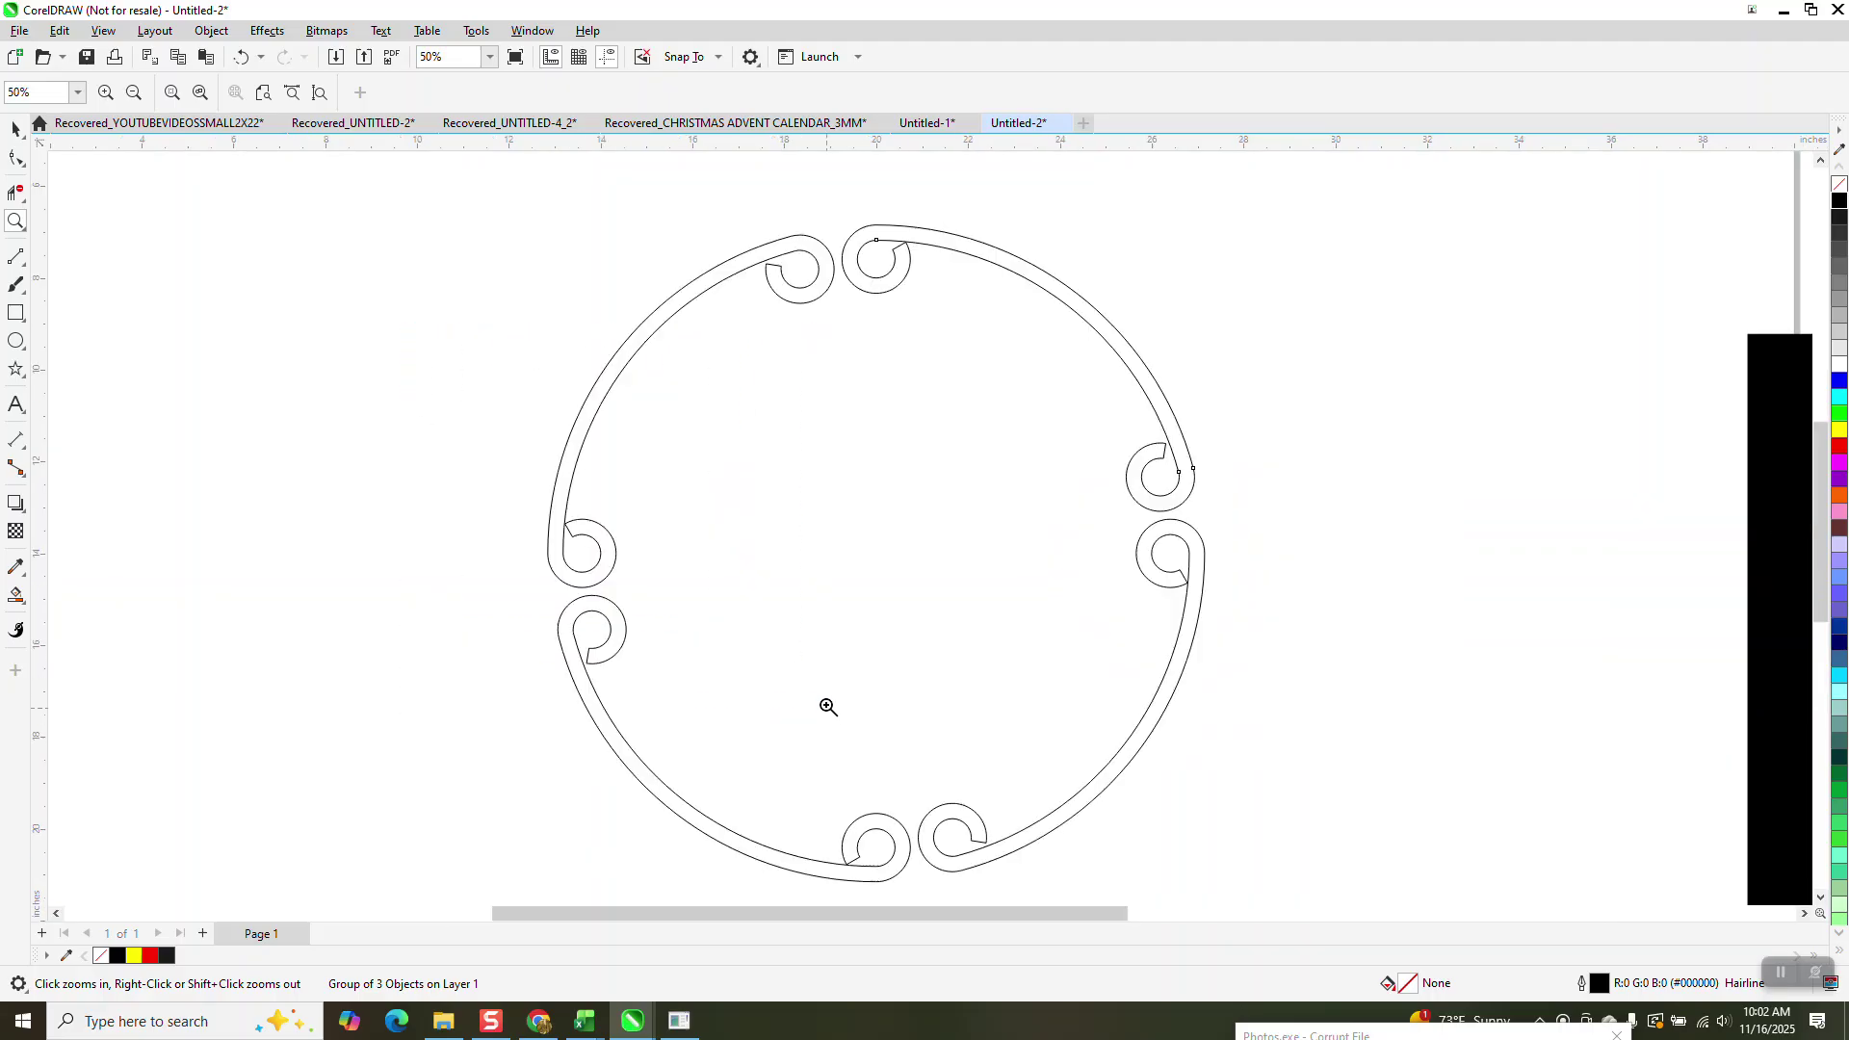
left_click(15, 128)
scroll(585, 244, "down", 3)
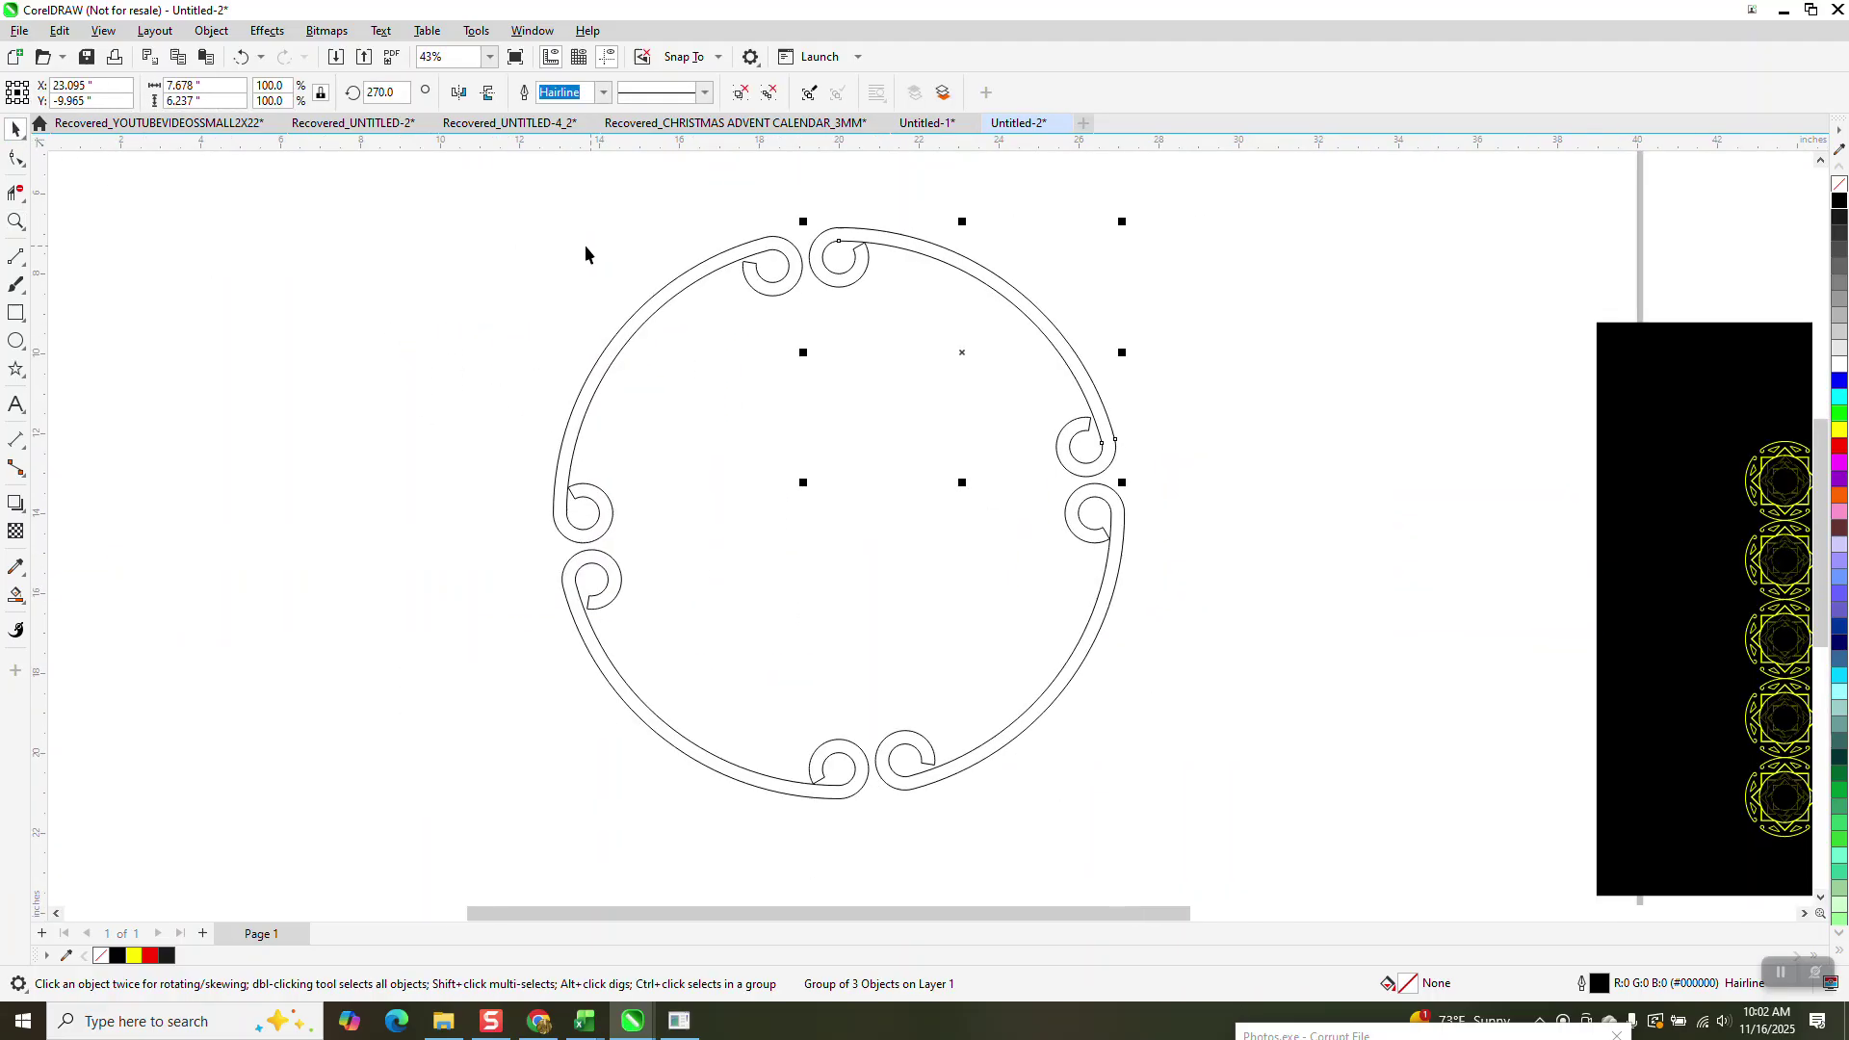
left_click_drag(964, 633, 1041, 610)
key("ctrl+g")
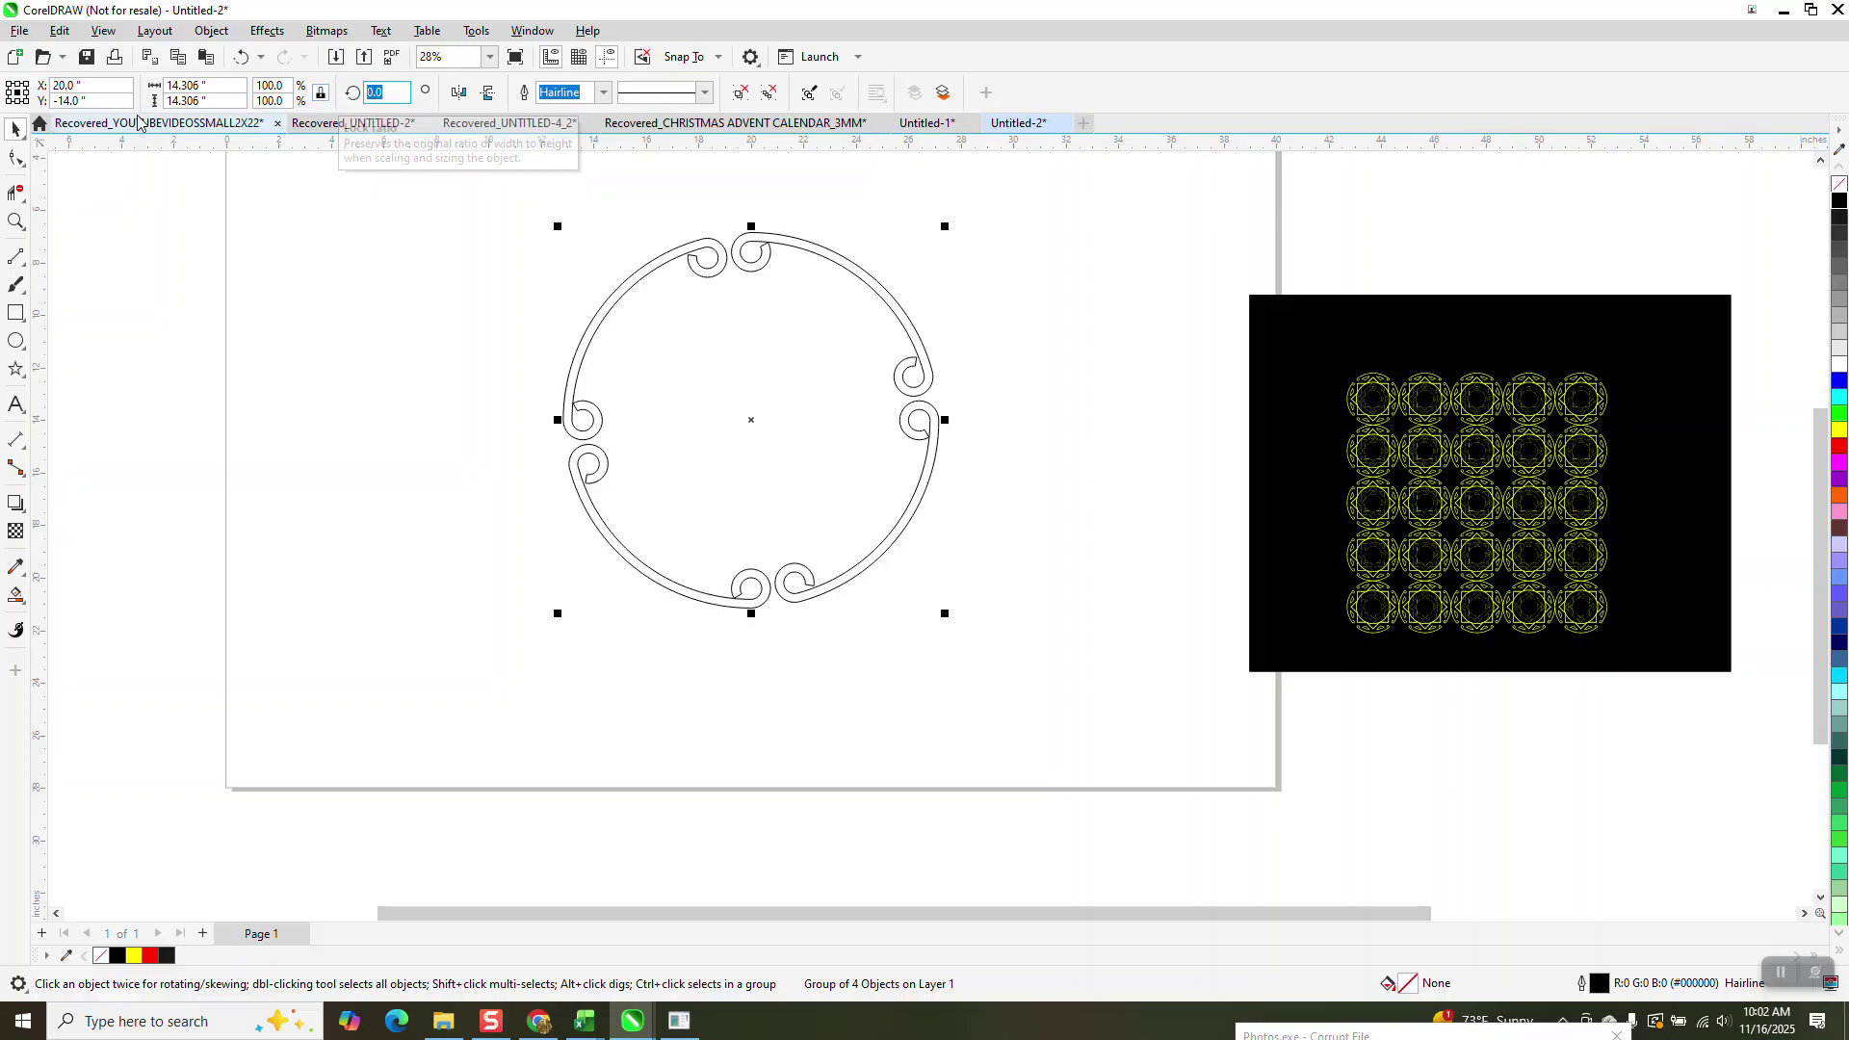
Draw a 2-Point Line about 0.19 inches long across the gap between the two curls at the ring's top.
left_click(16, 220)
left_click_drag(606, 196, 967, 659)
left_click(20, 258)
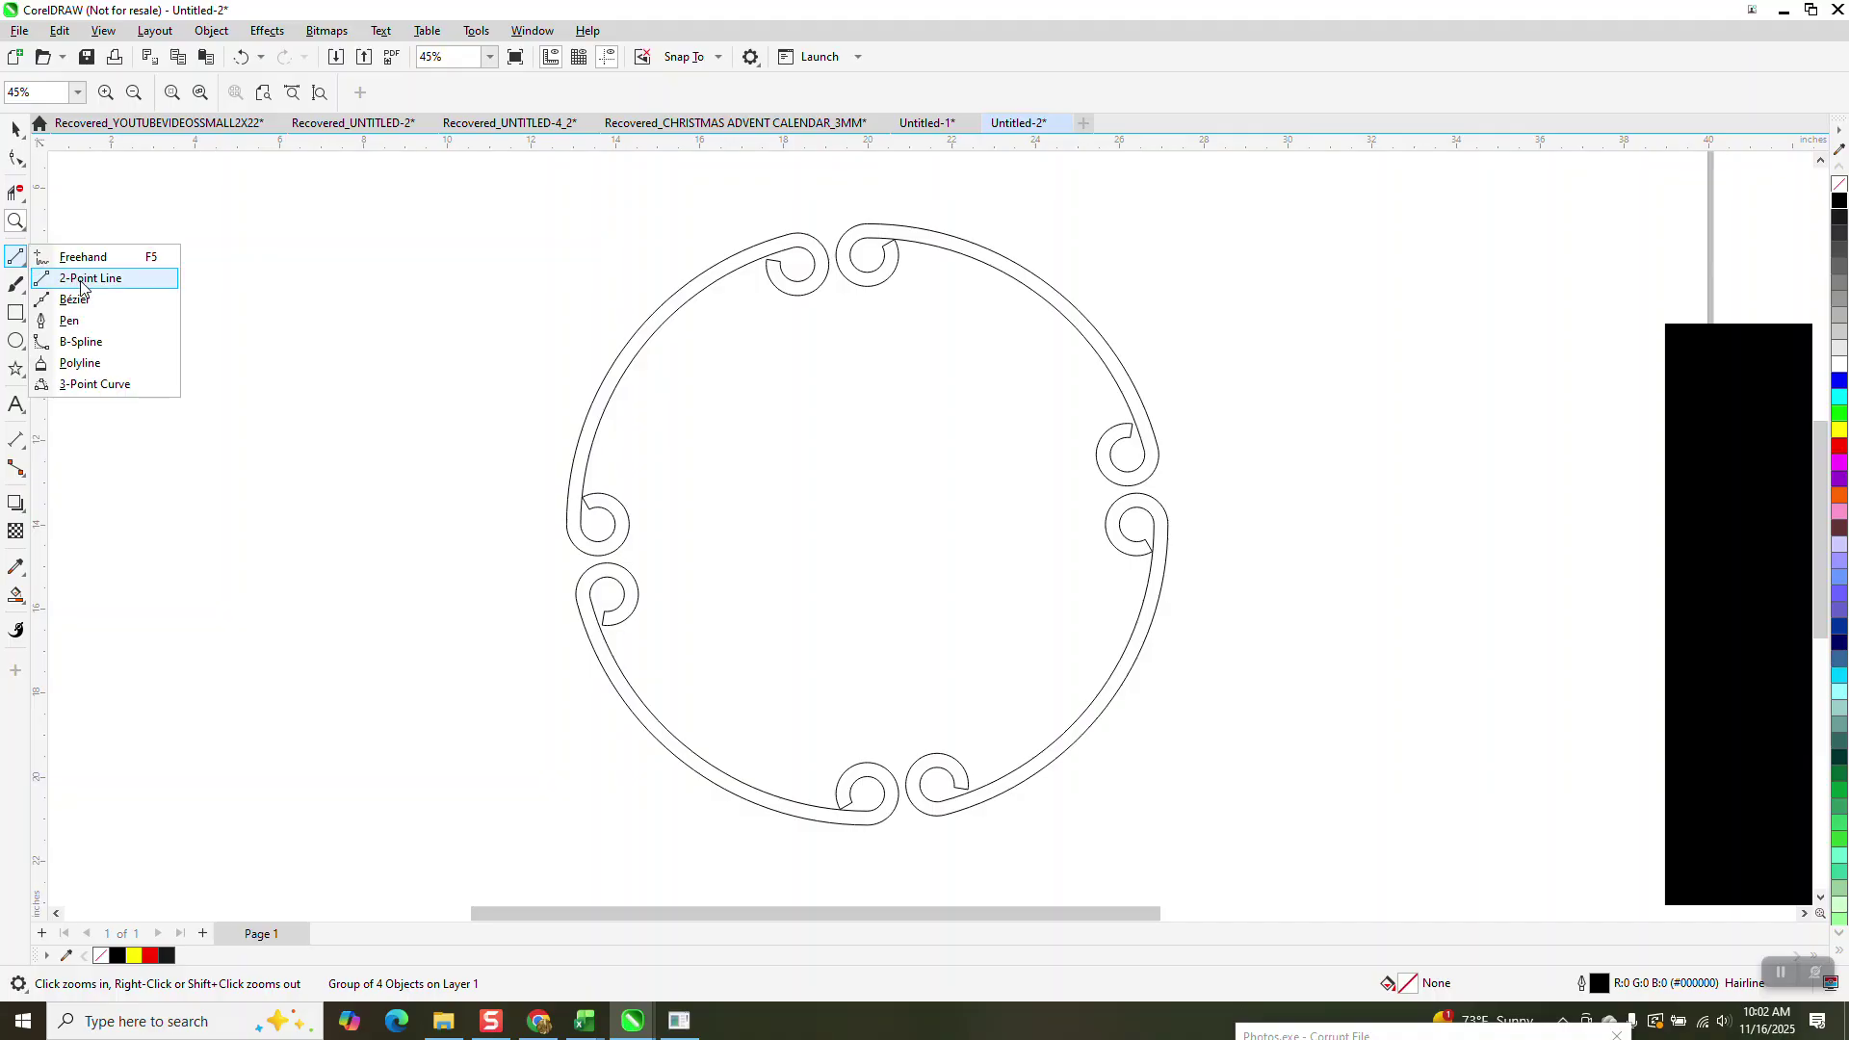
left_click(81, 281)
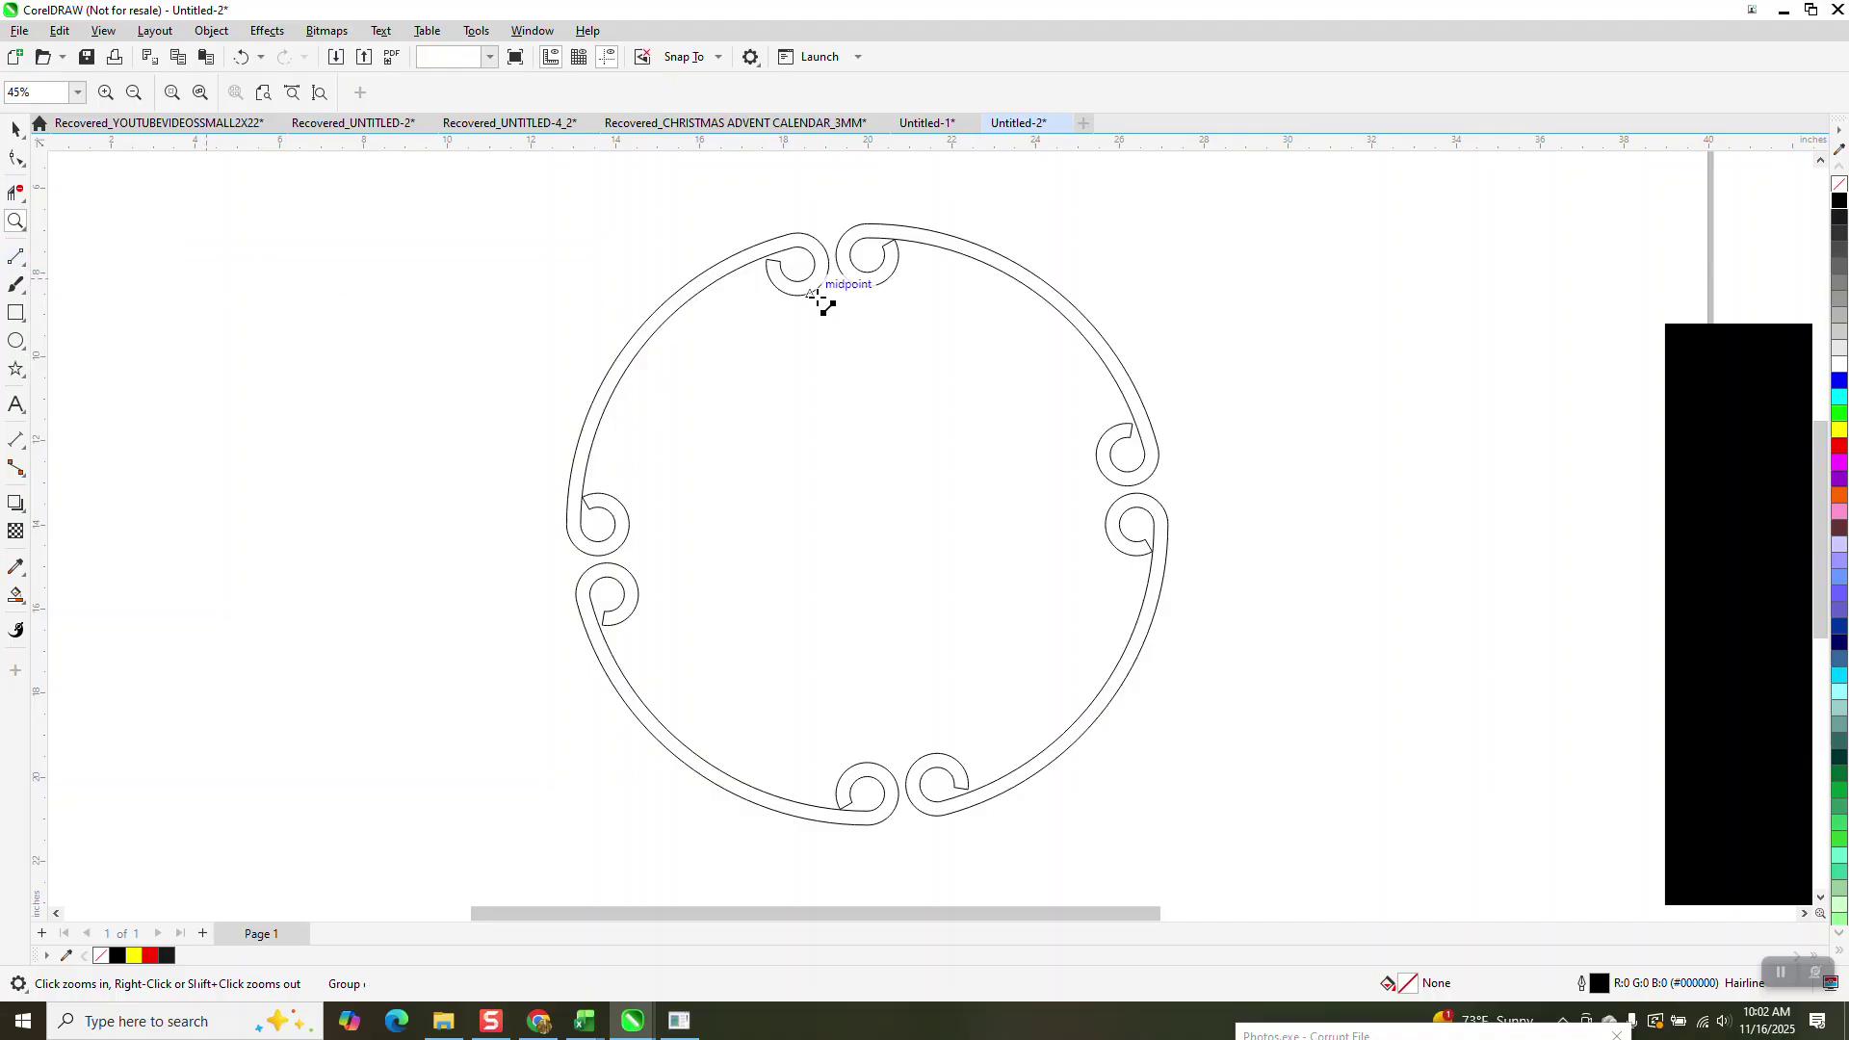
left_click(16, 221)
left_click_drag(797, 222, 881, 298)
left_click(16, 258)
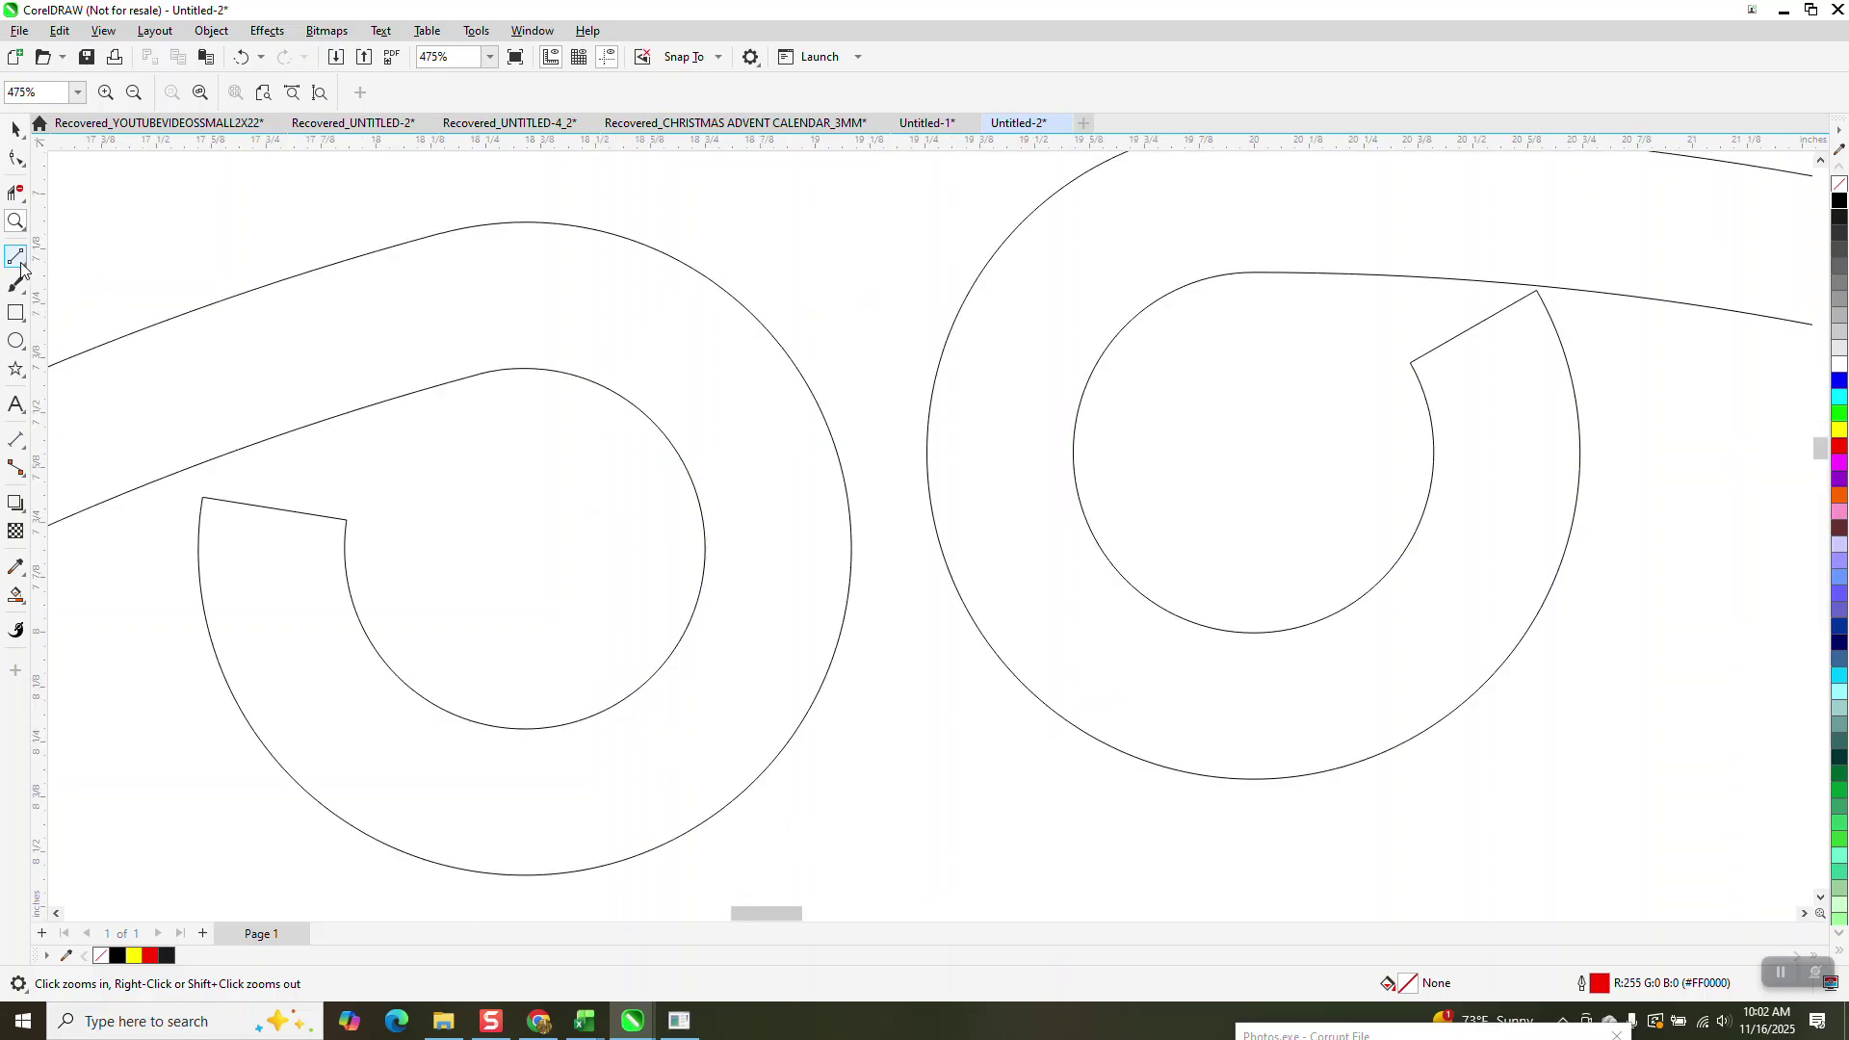
left_click_drag(929, 494, 849, 503)
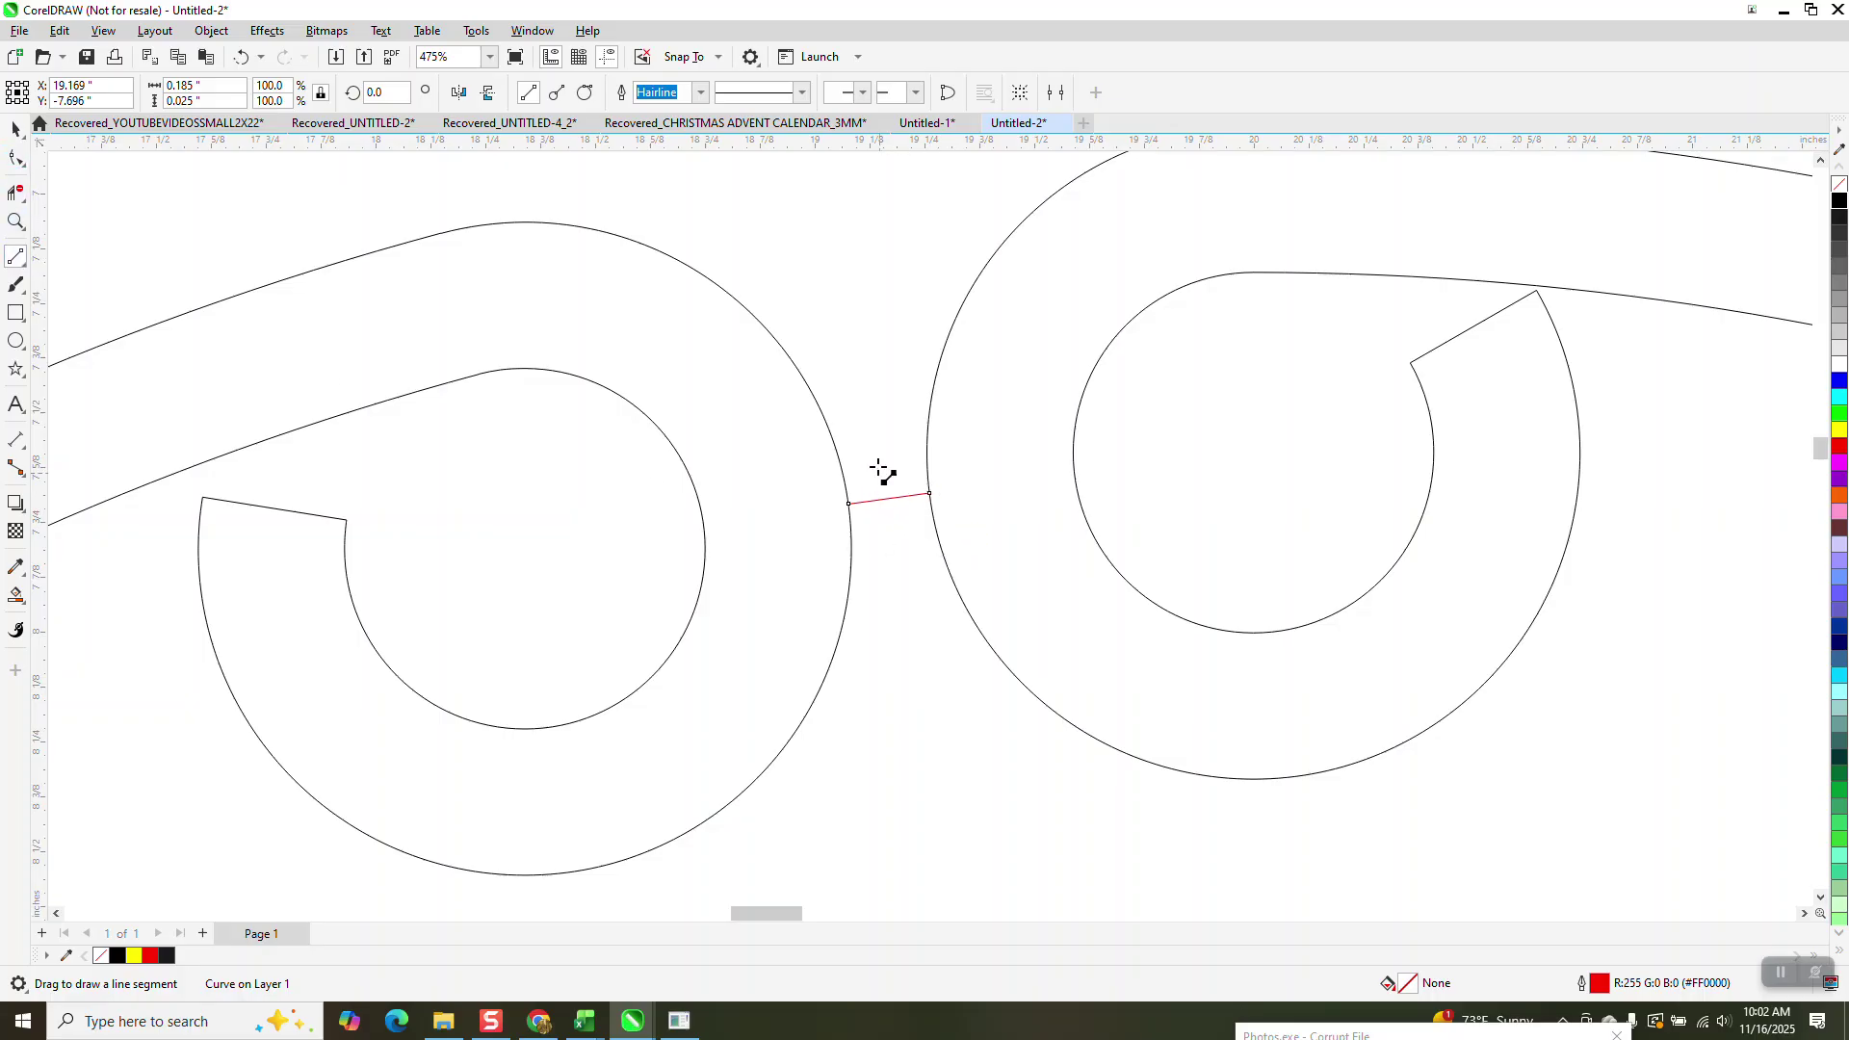
Draw a matching short 2-Point Line across the gap between the two curls at the ring's bottom.
scroll(843, 385, "down", 2)
scroll(841, 371, "down", 5)
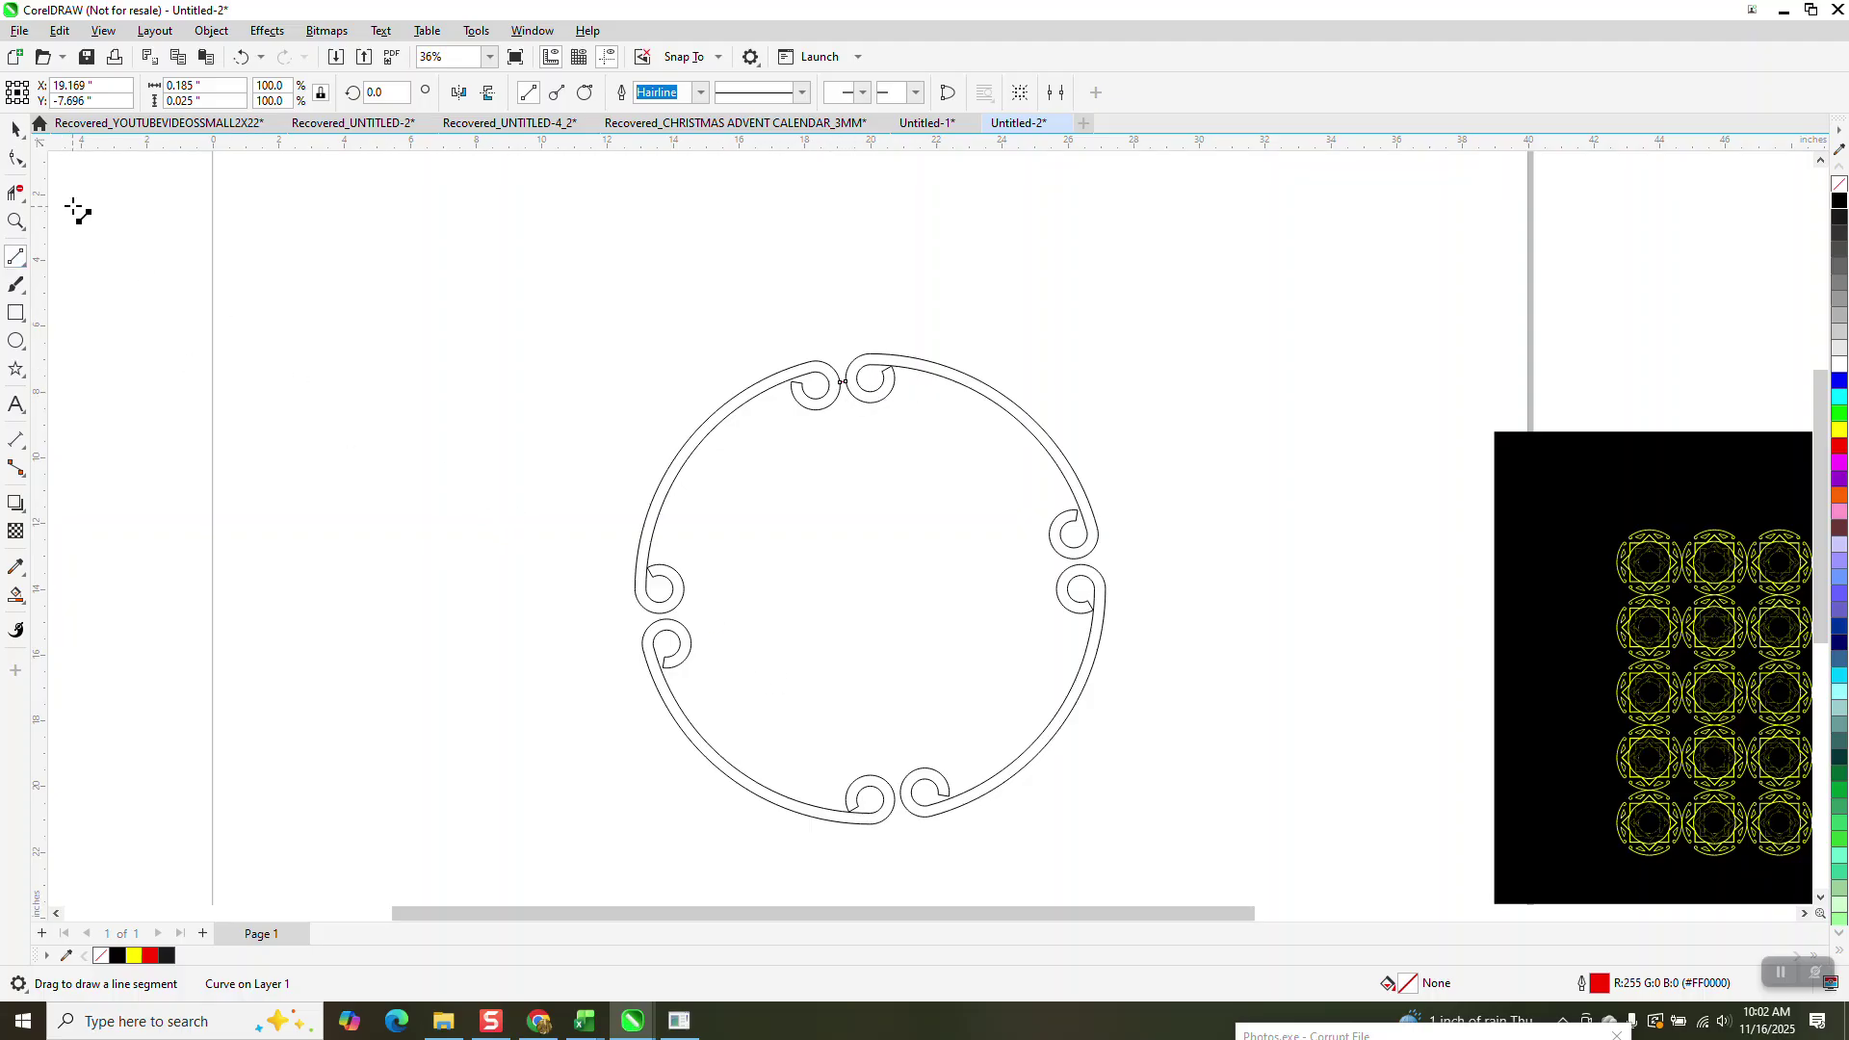
left_click(15, 222)
left_click_drag(876, 784, 942, 830)
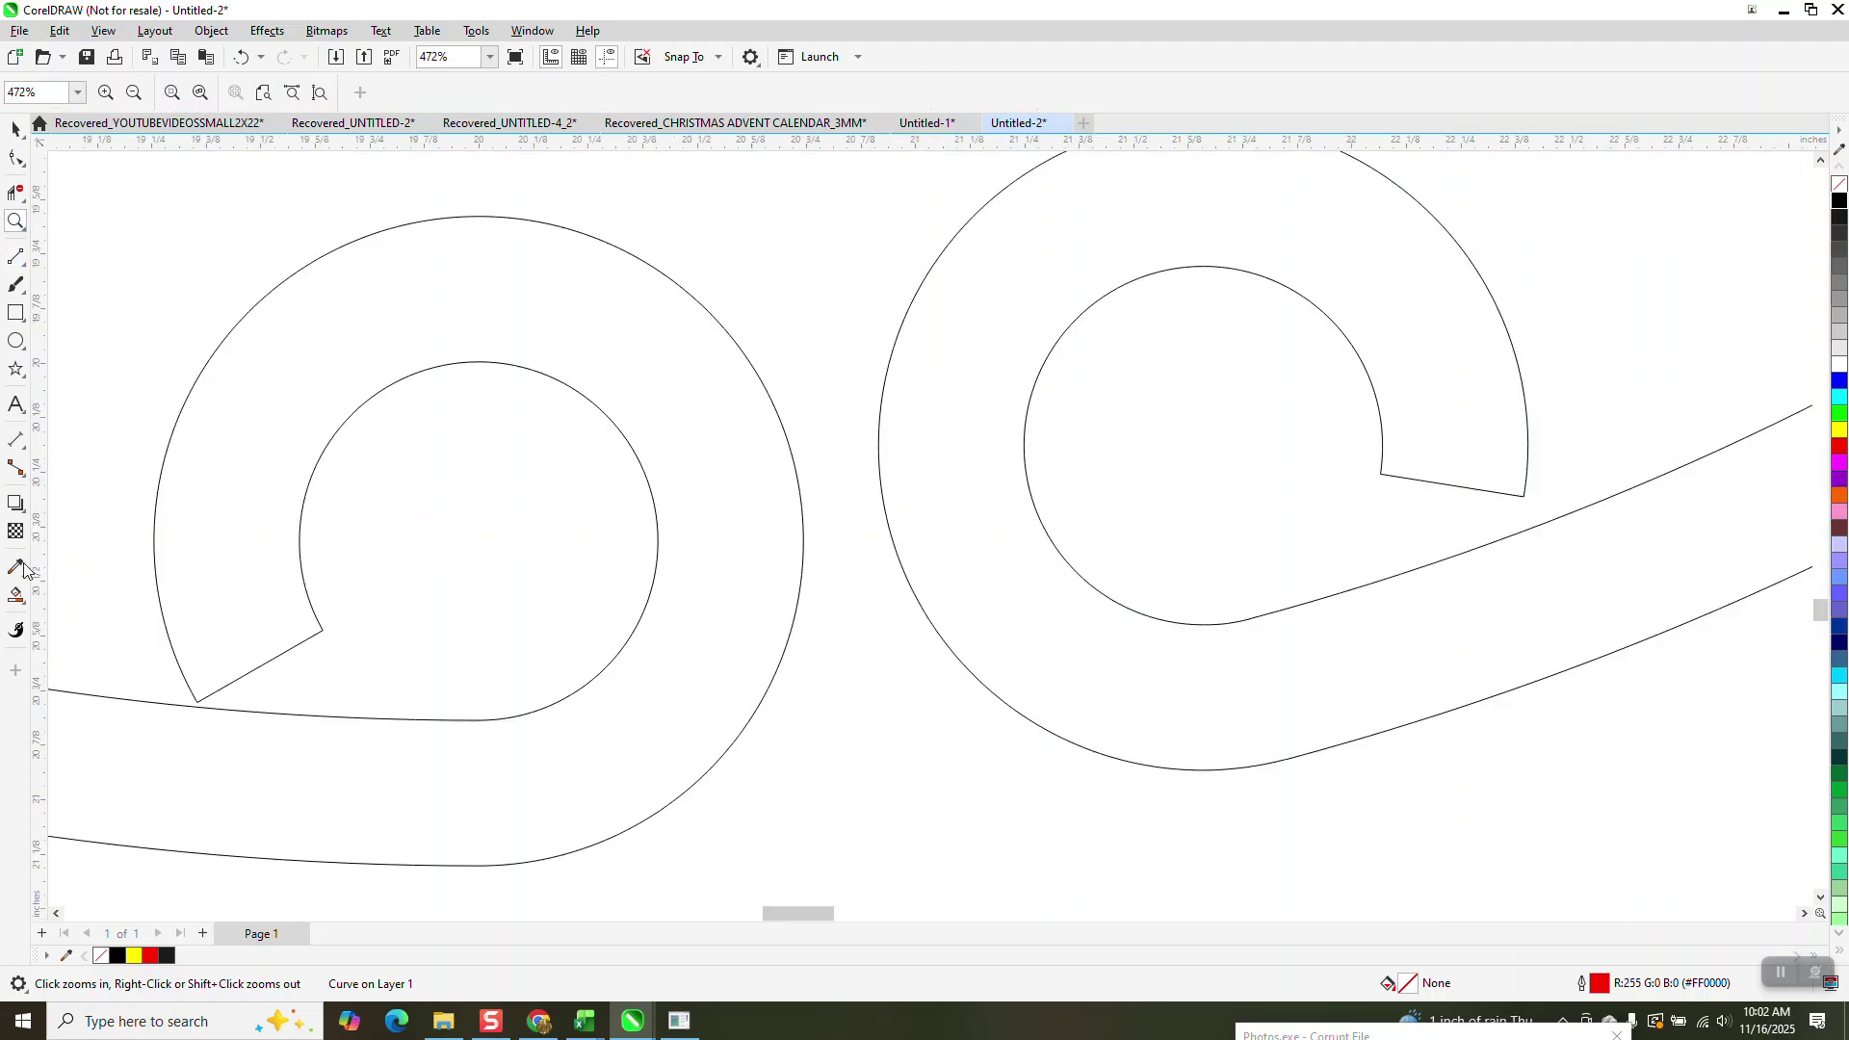
left_click(15, 256)
left_click_drag(881, 484, 800, 496)
Draw a slanted line across the ring joining the midpoints of the bottom and top short gap lines.
scroll(209, 440, "down", 1)
left_click(11, 158)
scroll(242, 530, "down", 2)
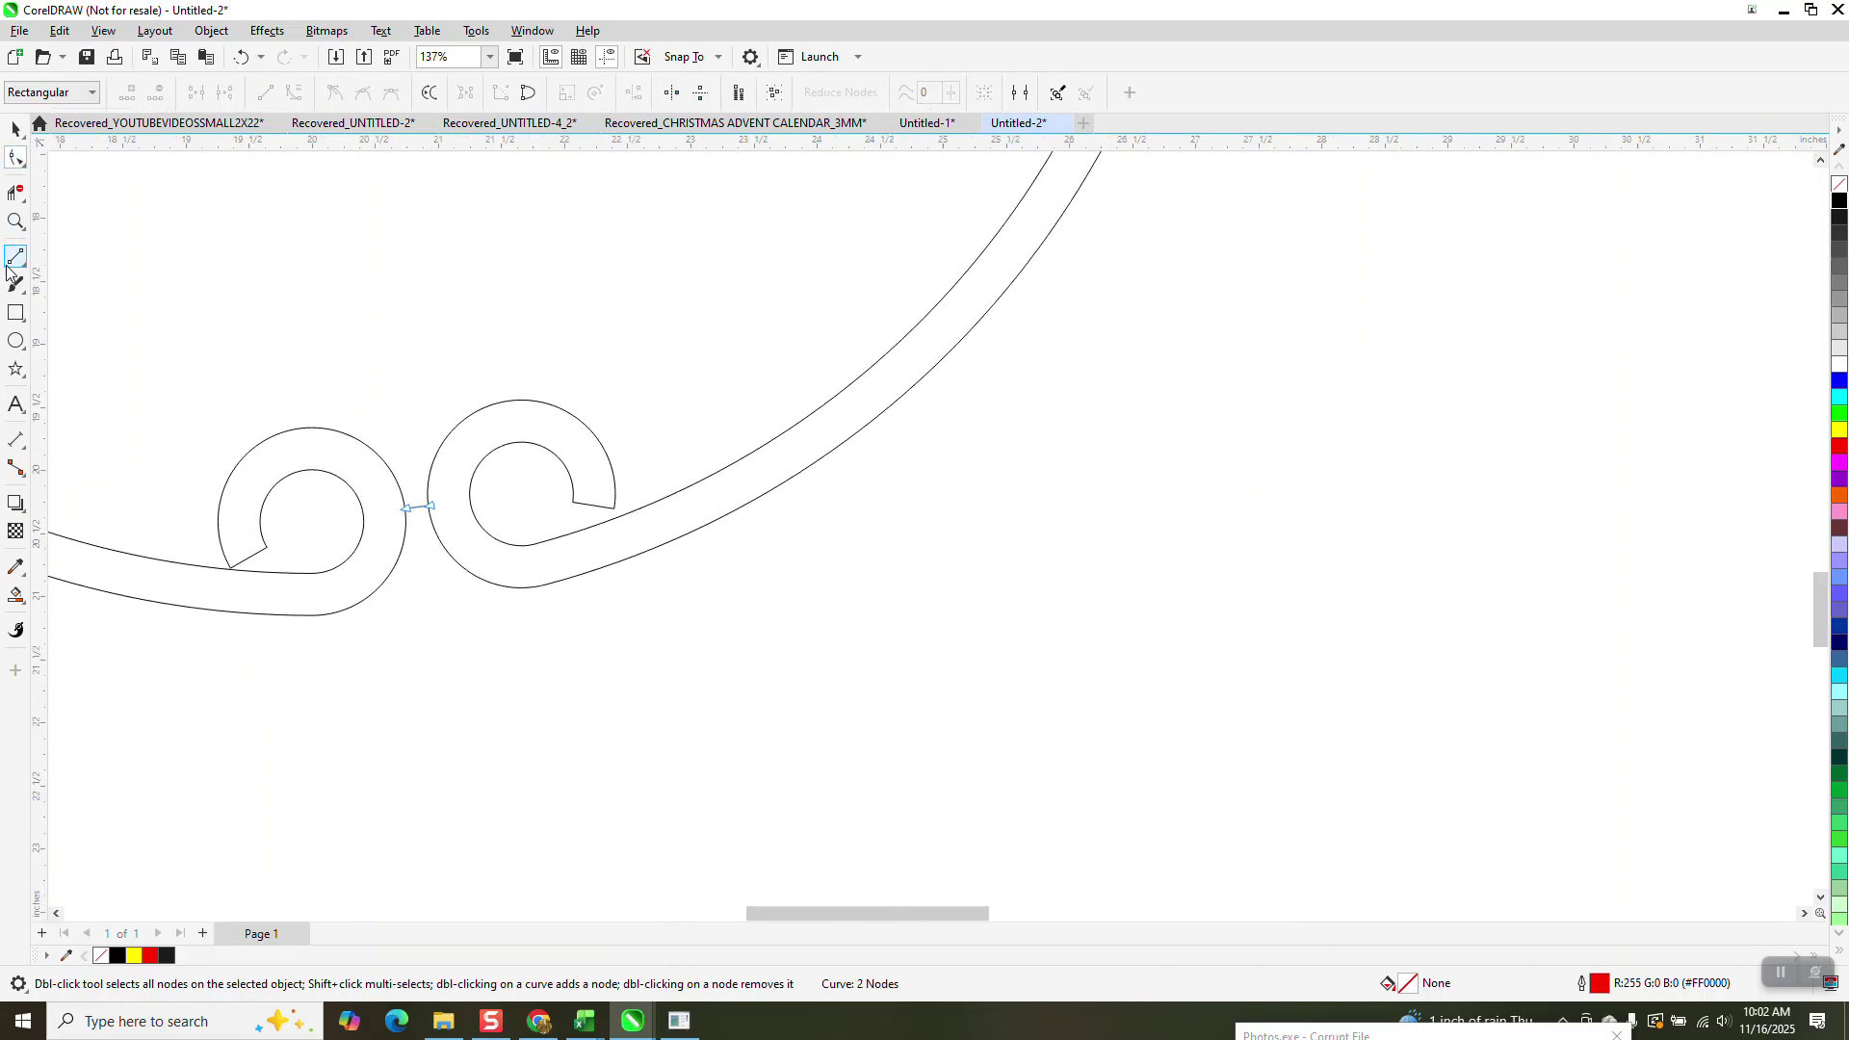
left_click(15, 257)
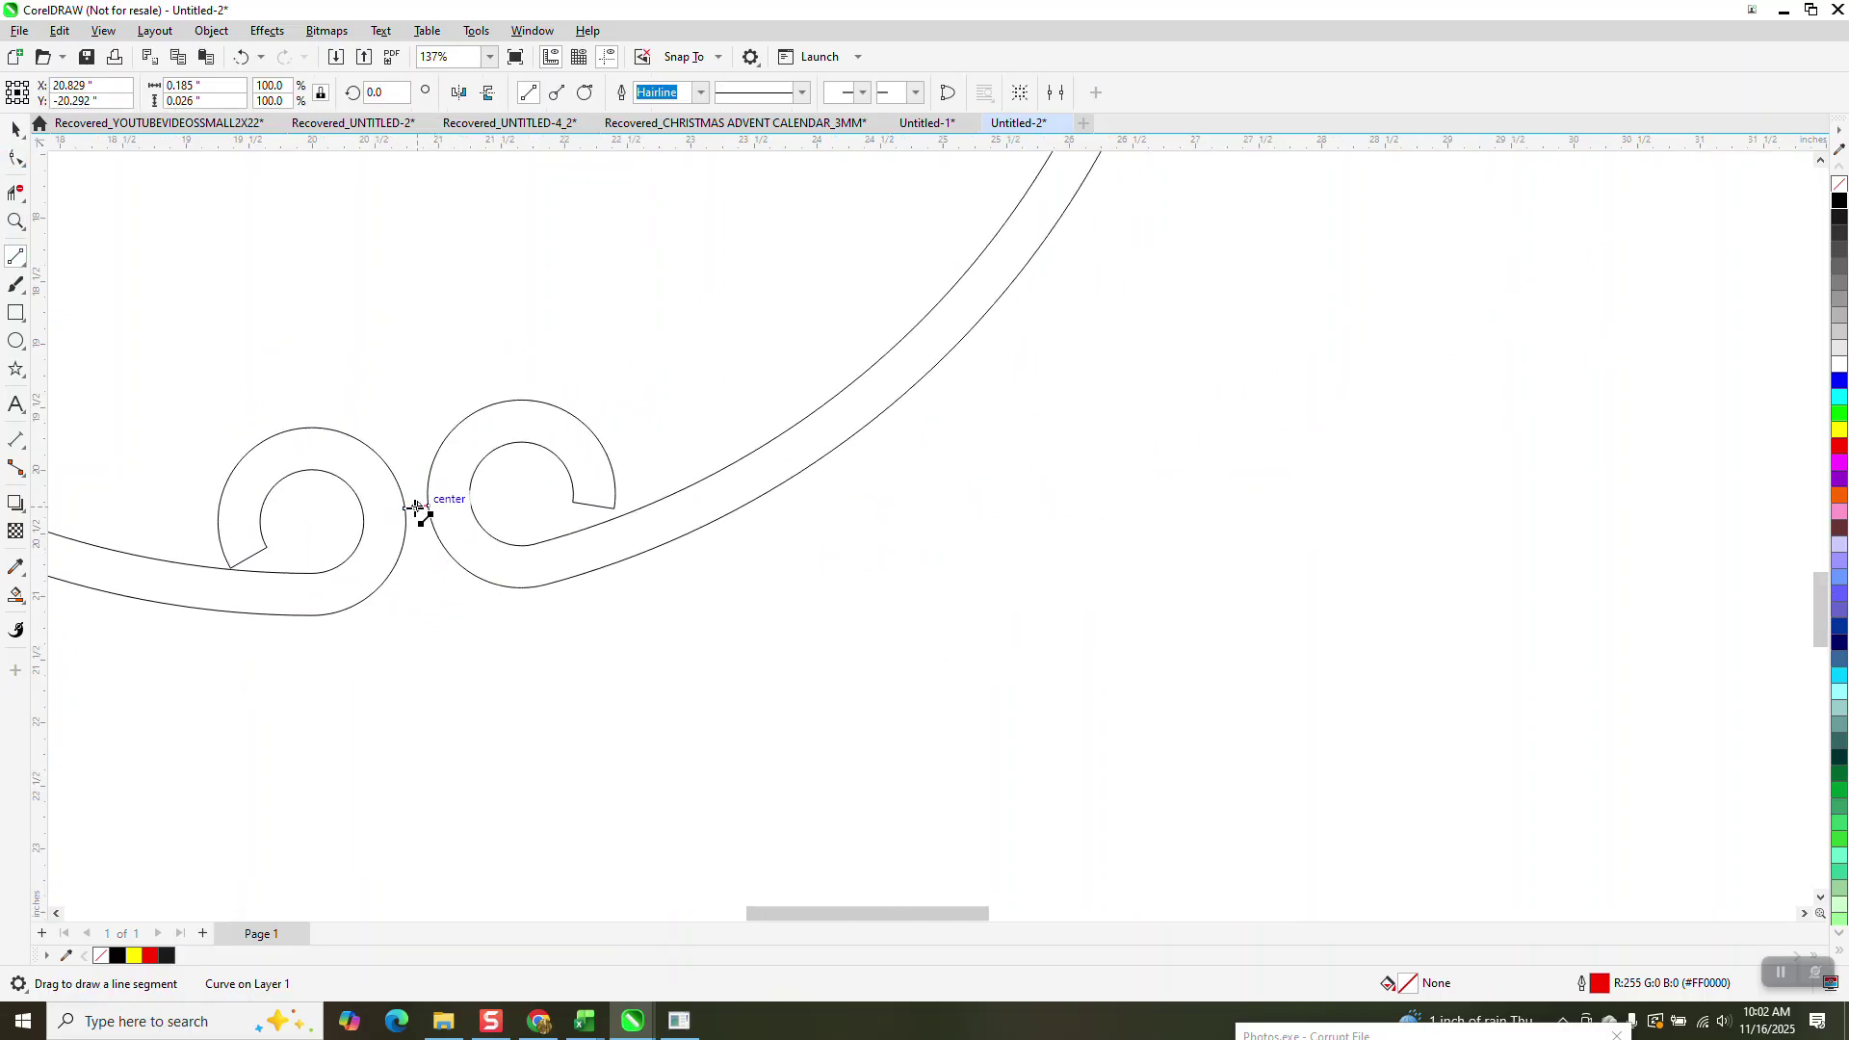
left_click_drag(416, 508, 206, 315)
scroll(260, 198, "down", 5)
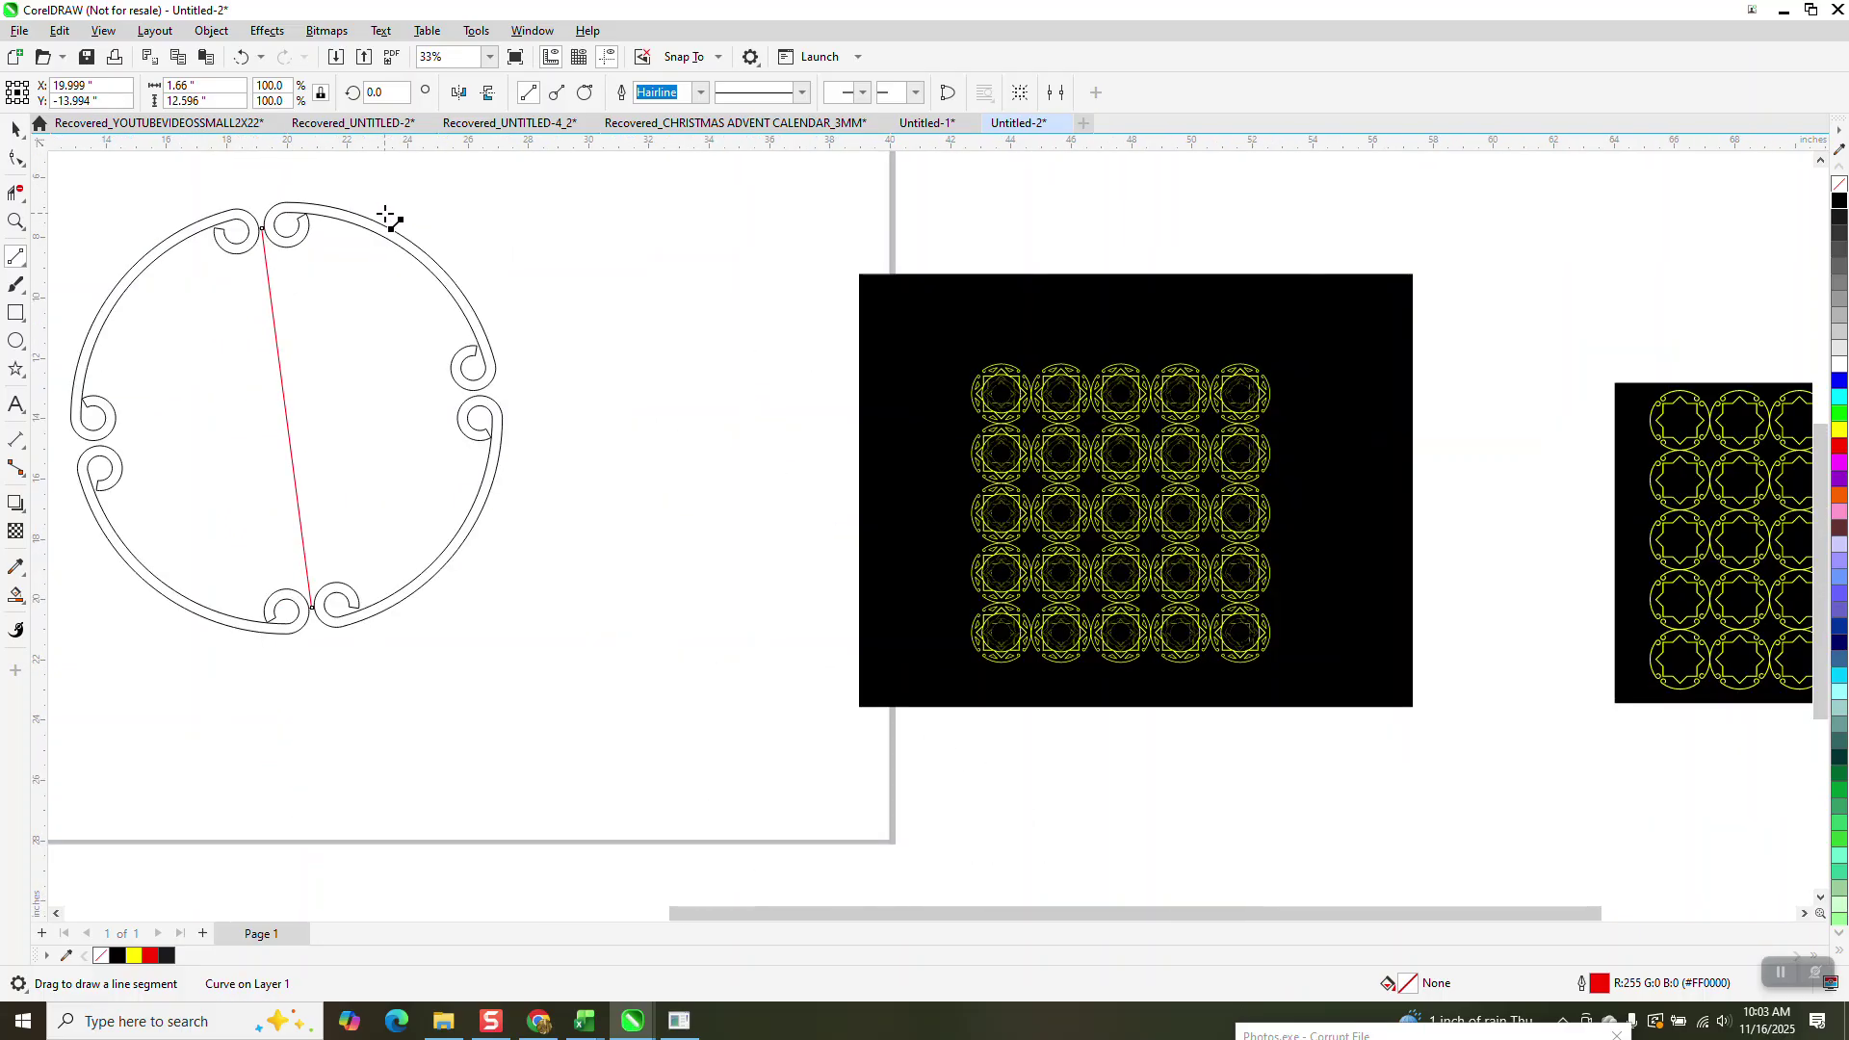
Draw a vertical line about 17.14 inches long through the ring and center it on the page.
scroll(405, 219, "down", 2)
left_click(15, 221)
left_click_drag(179, 183, 581, 514)
left_click(15, 256)
left_click_drag(504, 197, 512, 773)
key("p")
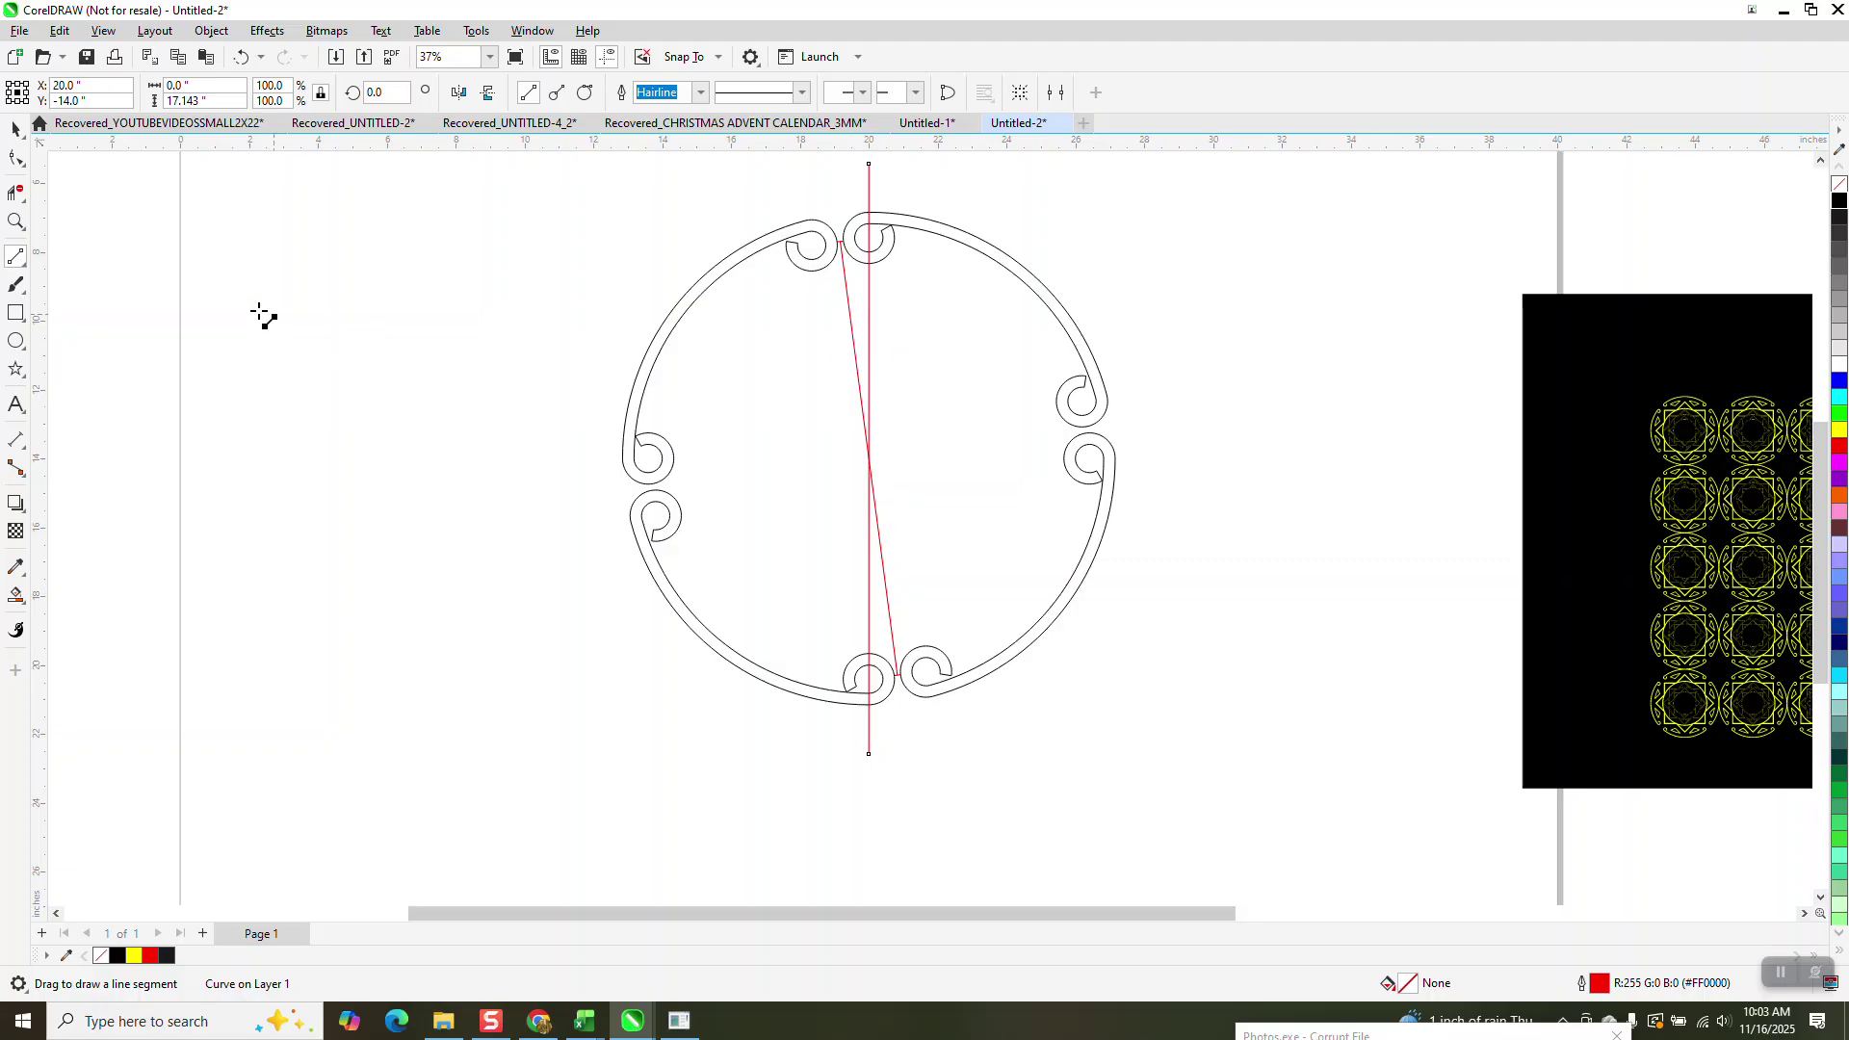
Place an angular dimension between the vertical line and the slanted line, with its vertex at their intersection.
left_click(16, 221)
left_click_drag(1020, 498, 1020, 497)
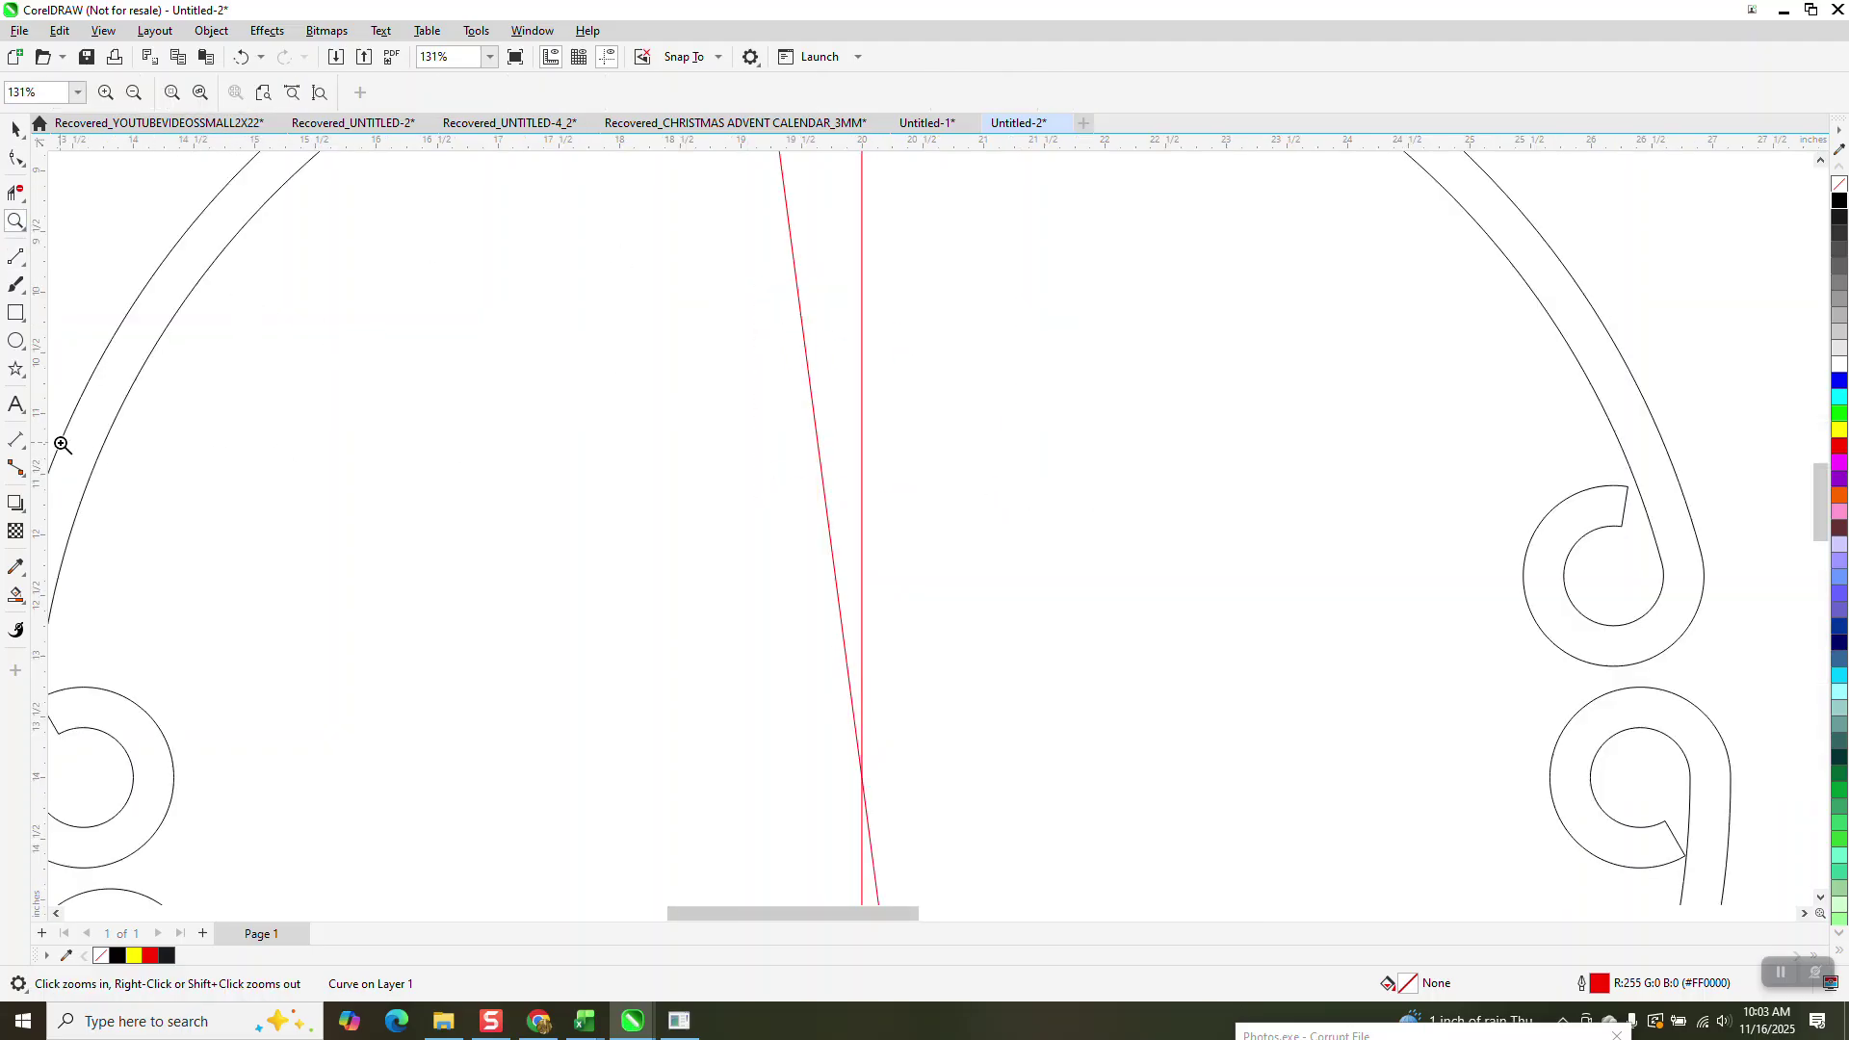
left_click(17, 441)
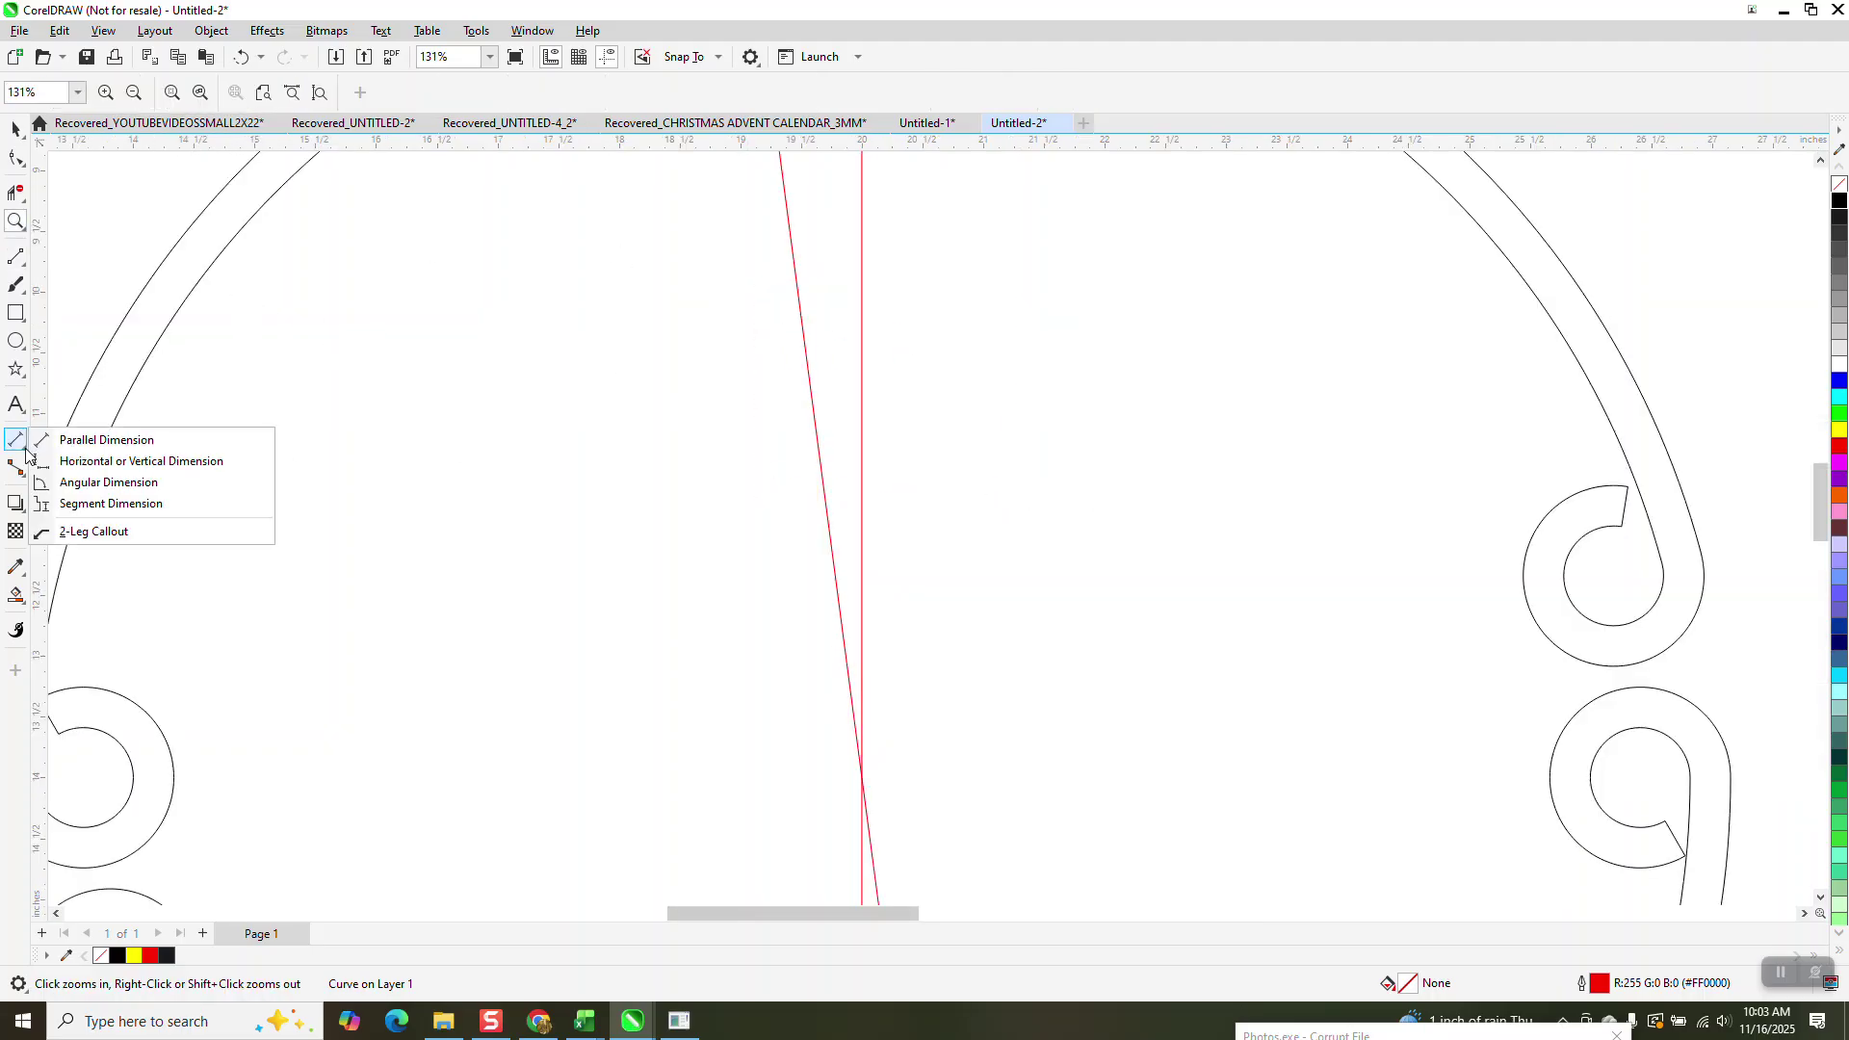
left_click(86, 483)
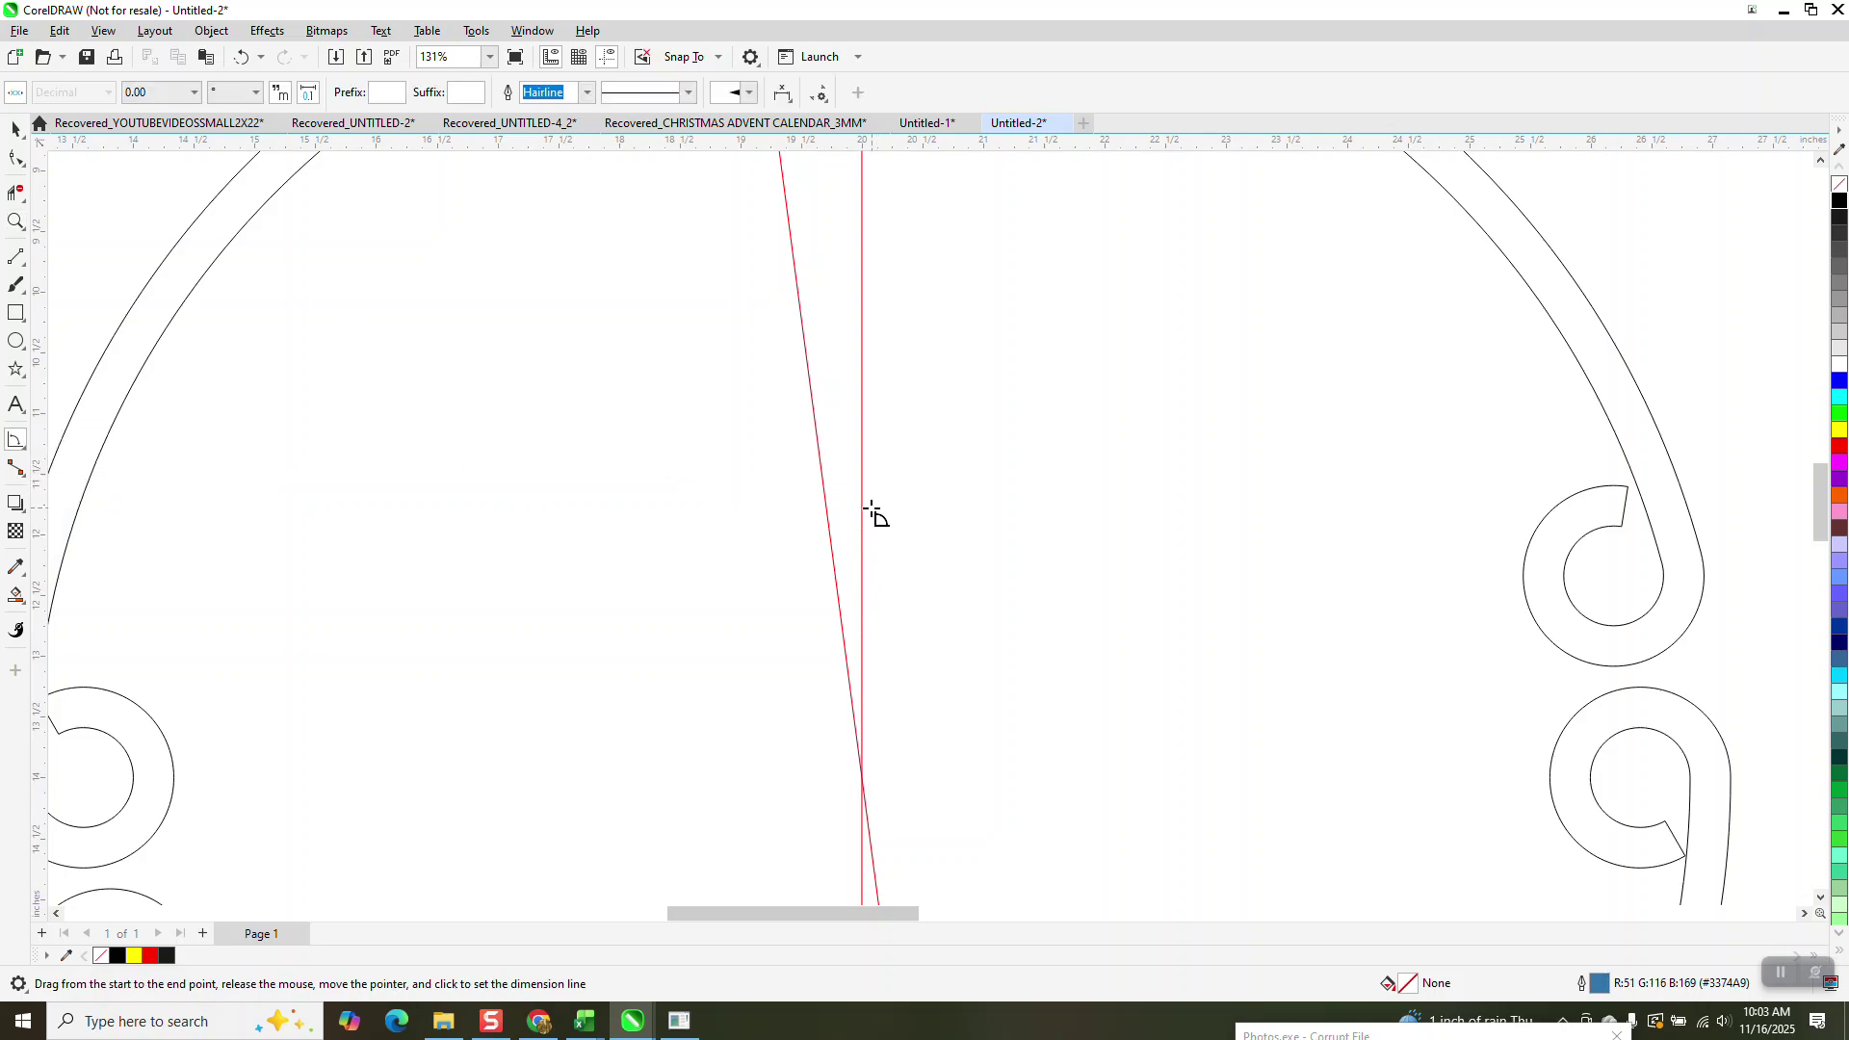
left_click_drag(862, 777, 863, 280)
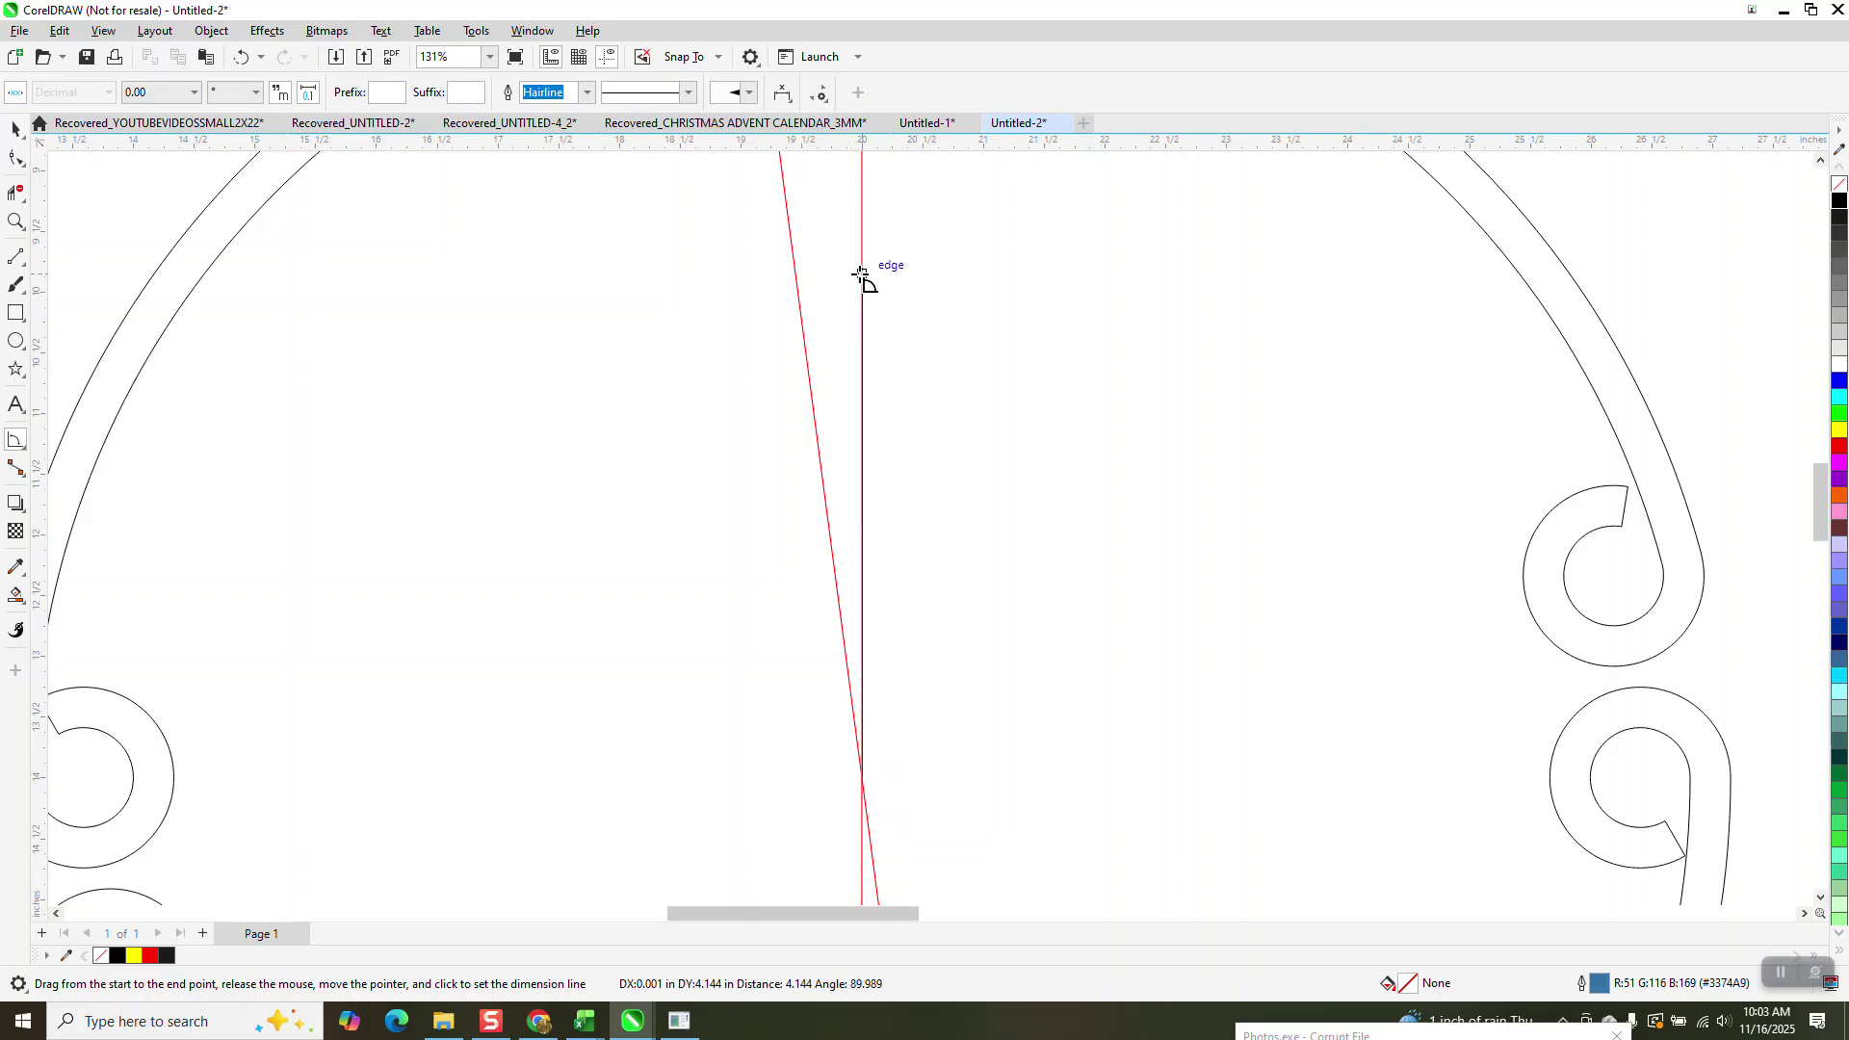
left_click(796, 277)
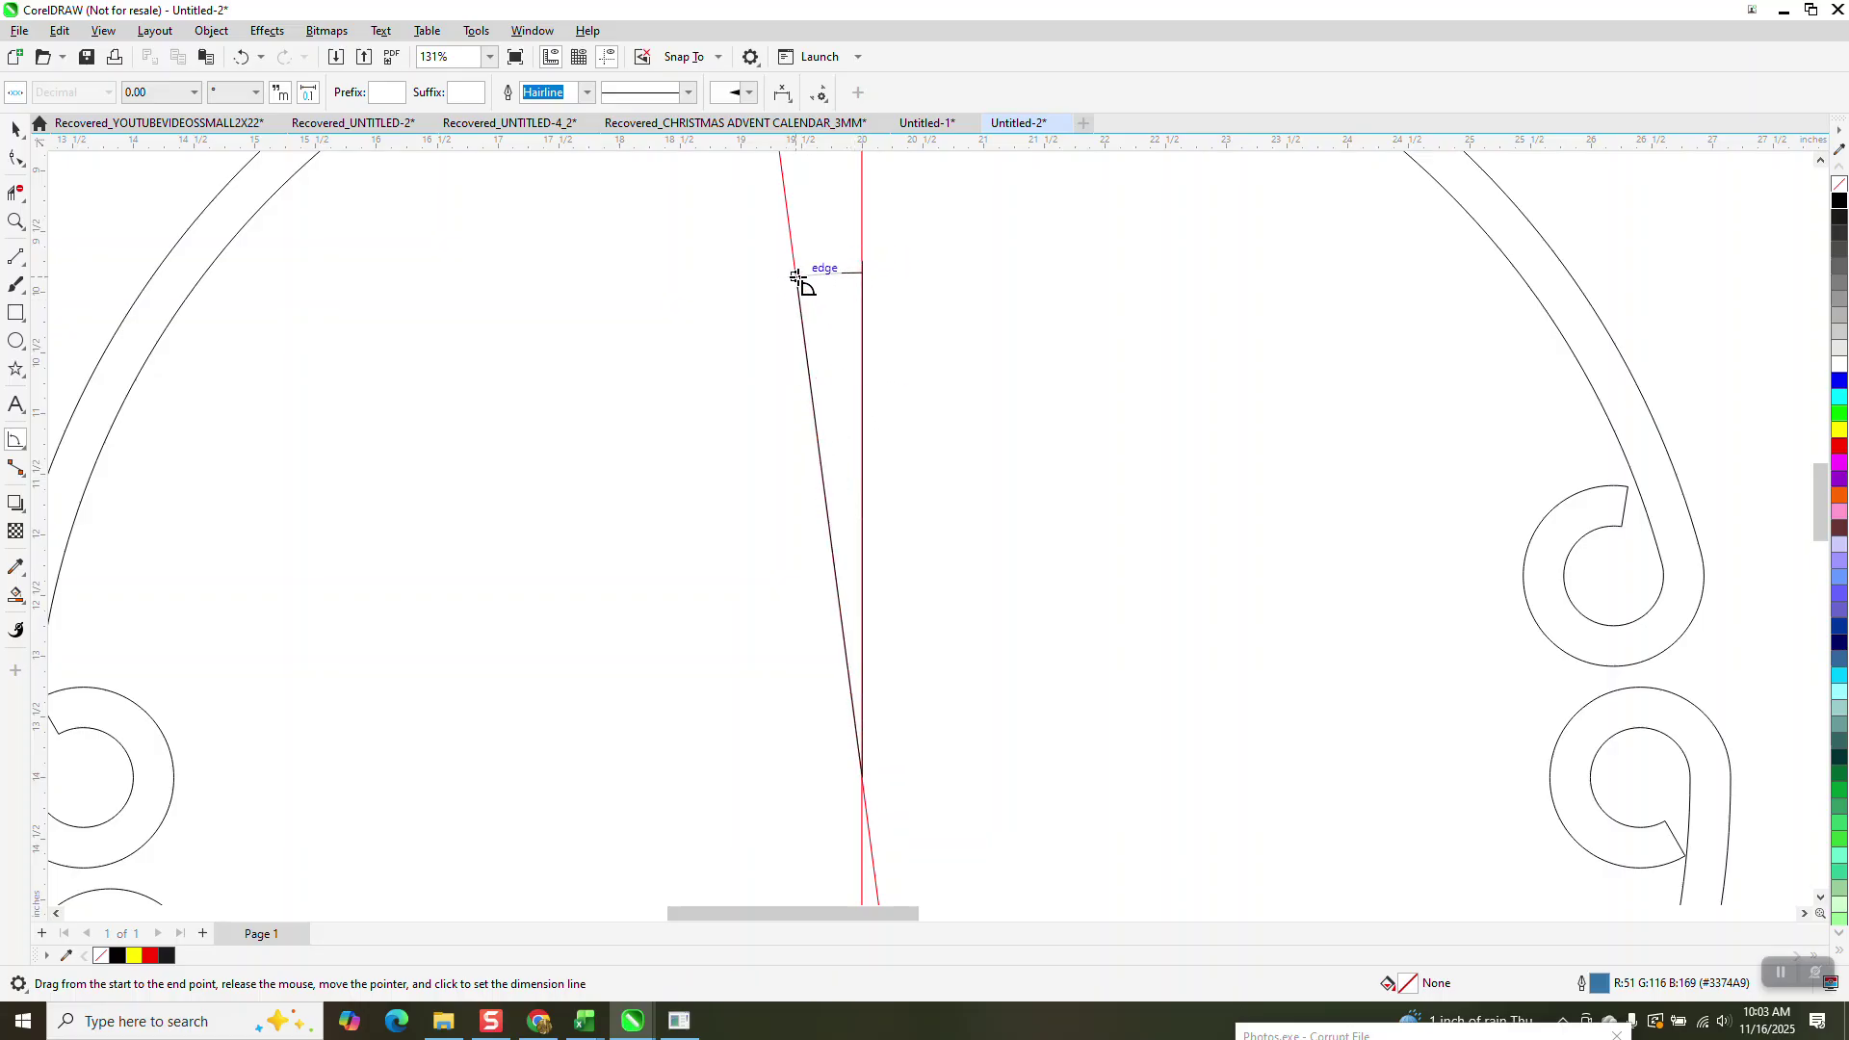
left_click(798, 277)
left_click(303, 254)
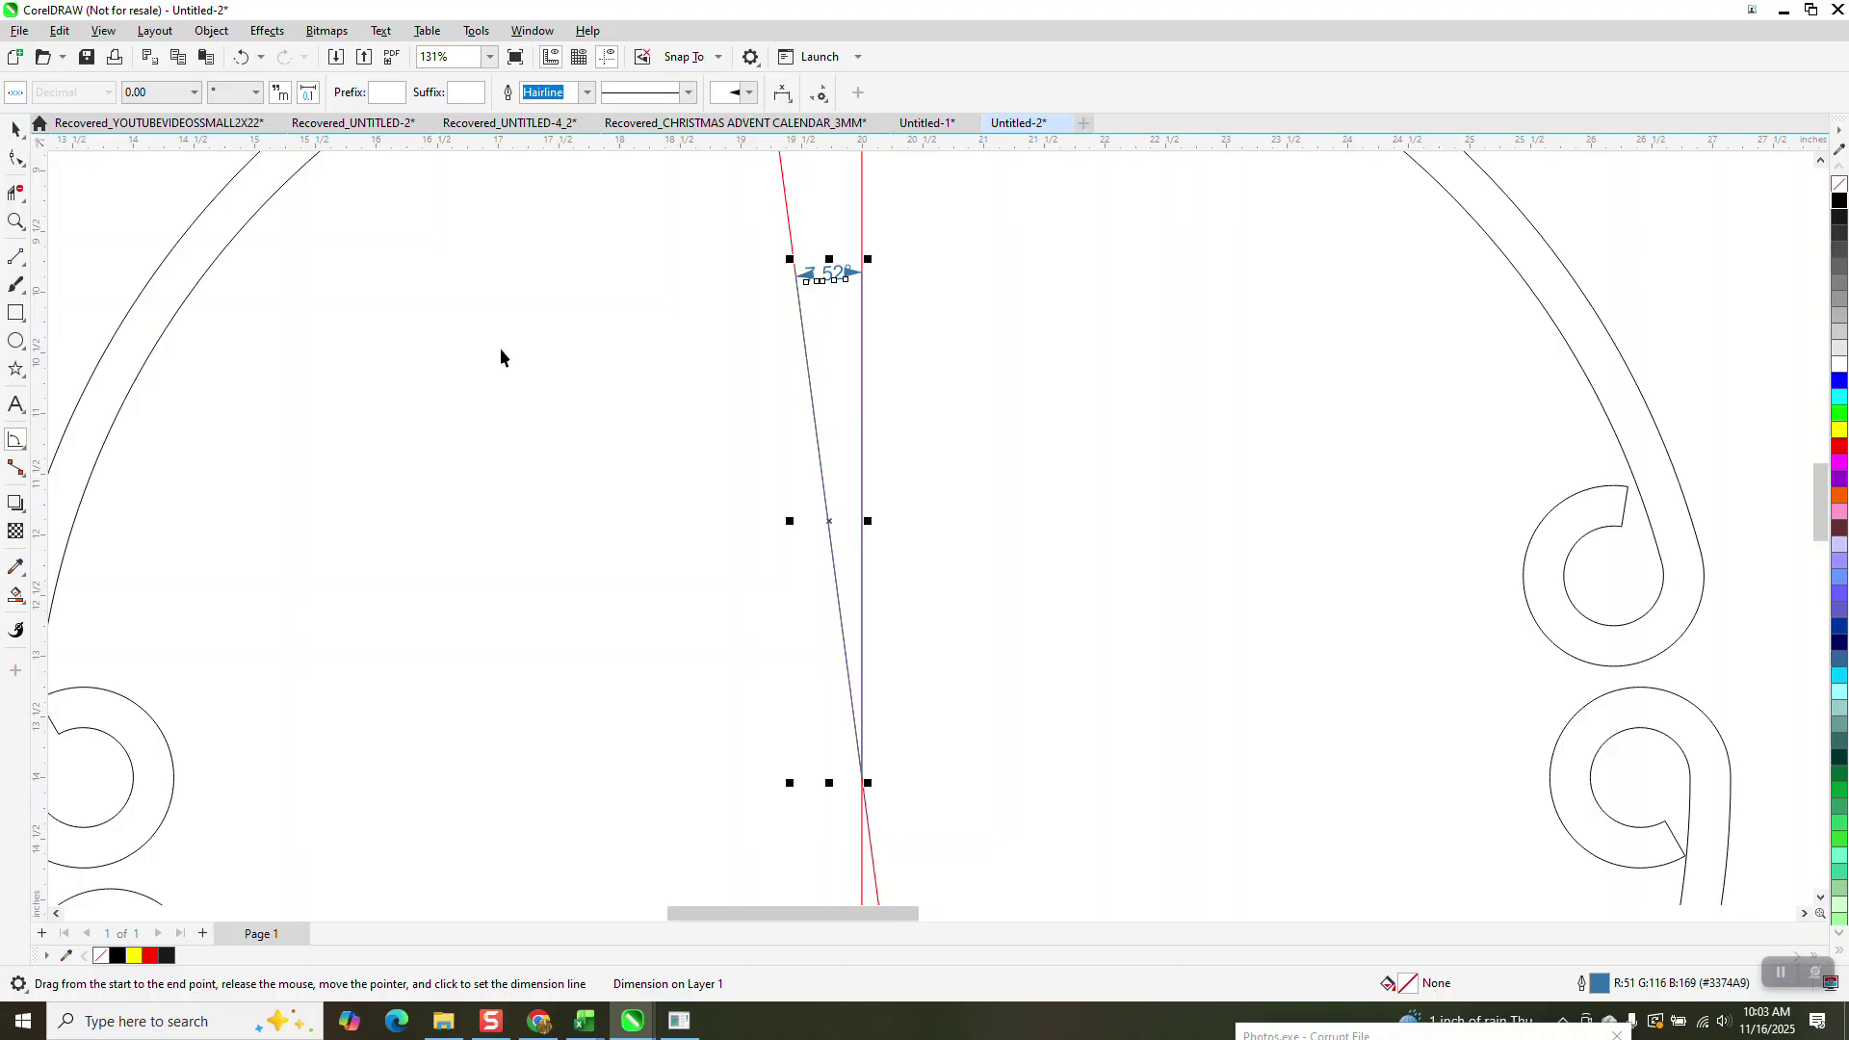
Select the scroll ring group and rotate it by -7.52°.
scroll(732, 533, "down", 3)
key("space")
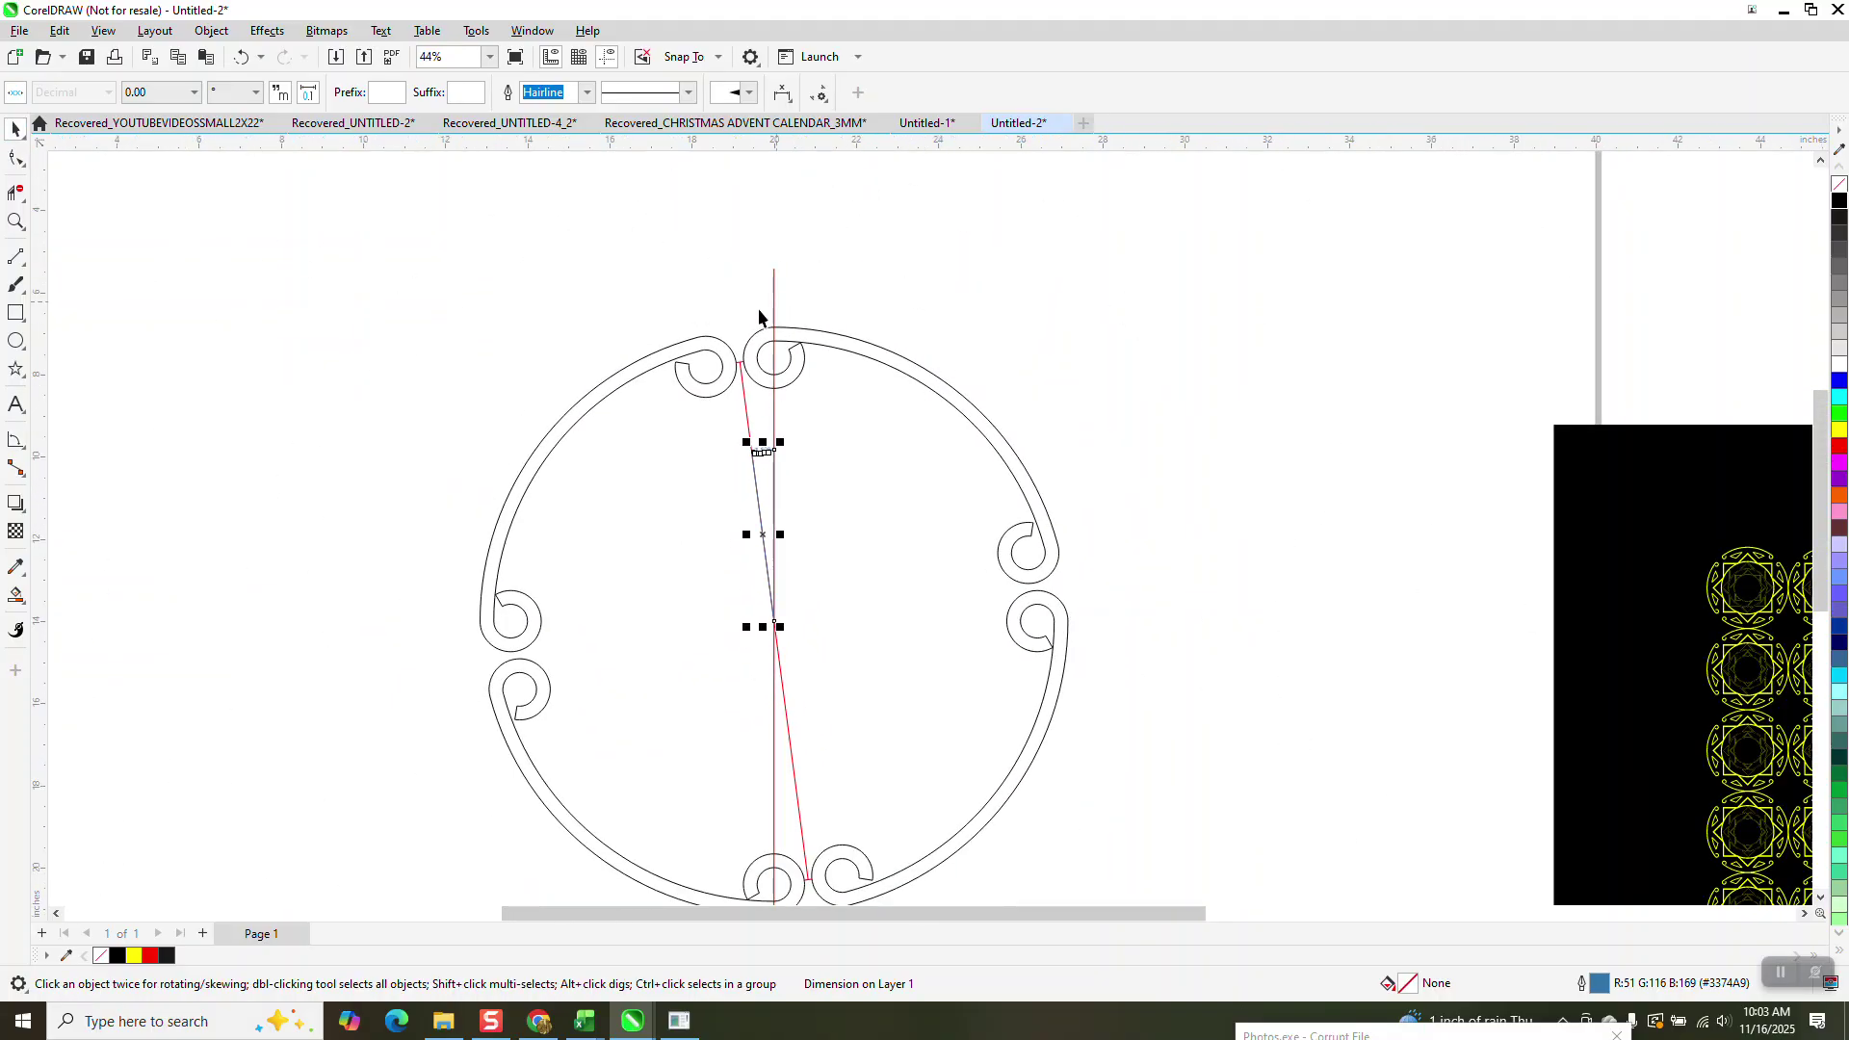
left_click(854, 334)
left_click(388, 98)
key("BackSpace")
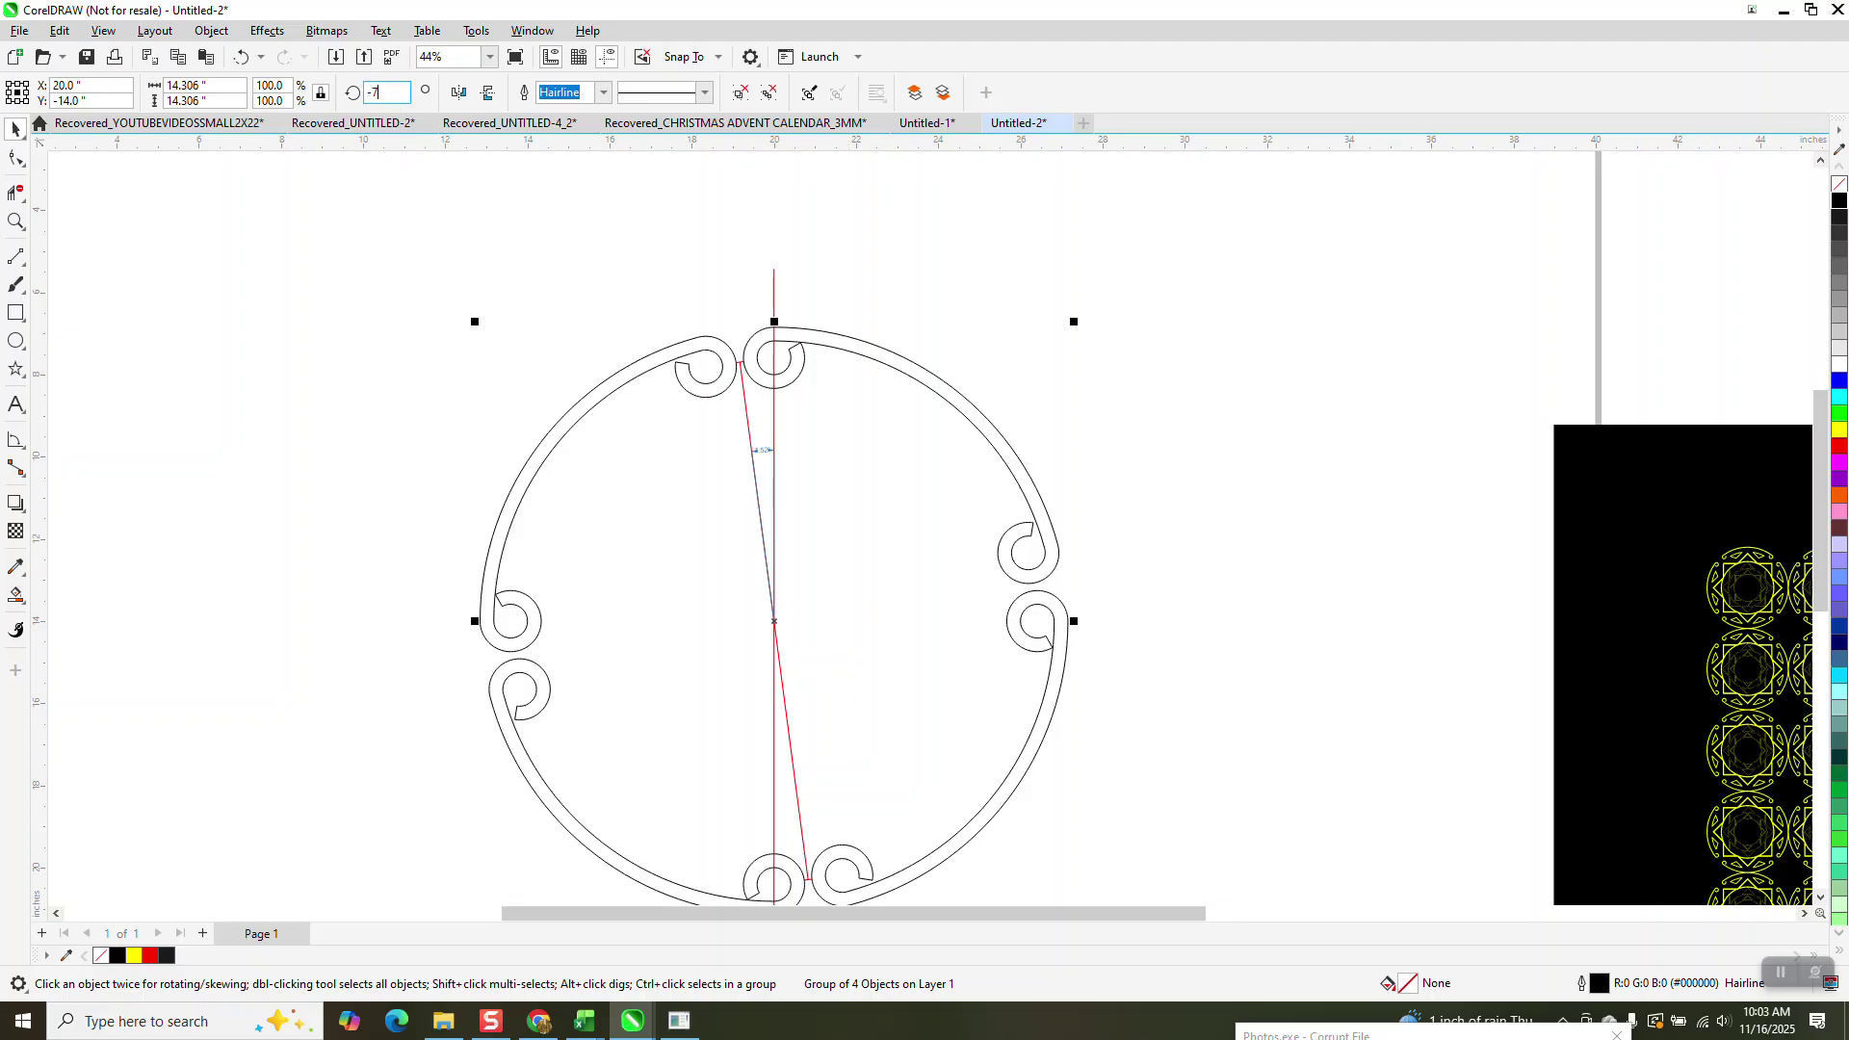
key("Return")
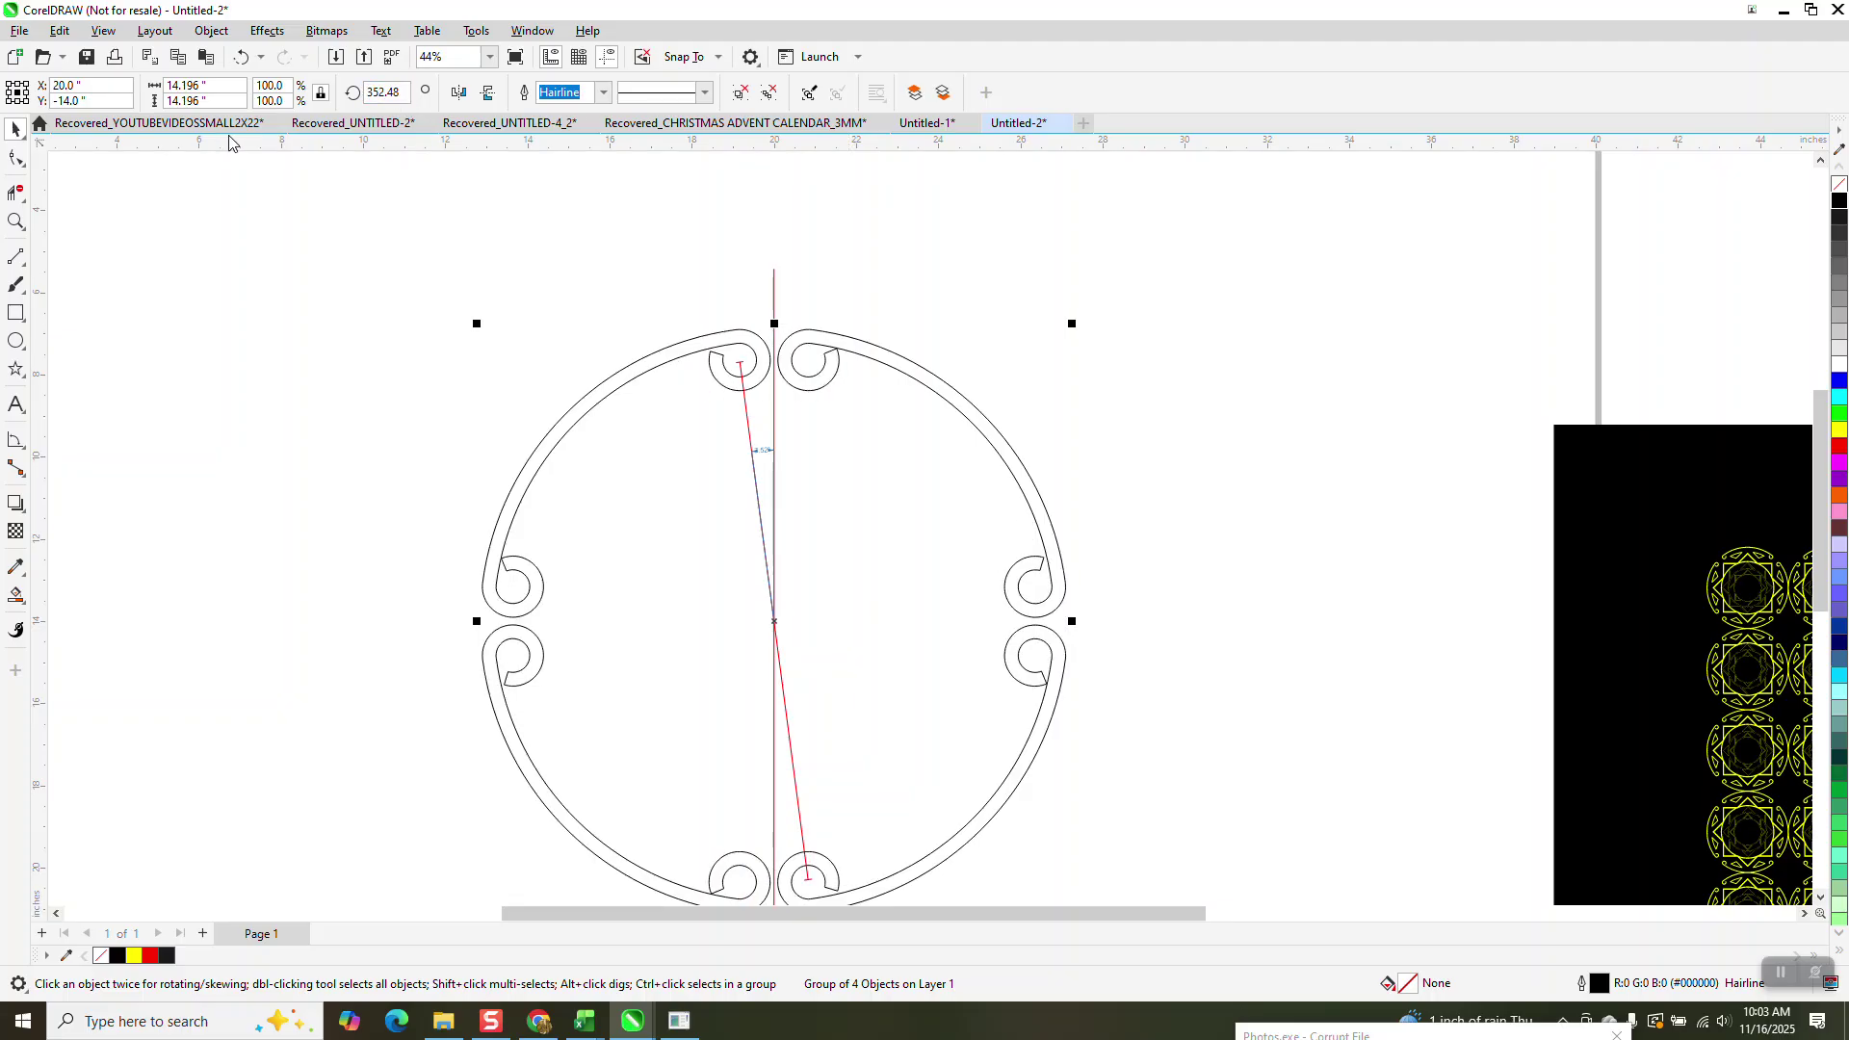
Delete the slanted and vertical construction lines crossing the ring.
left_click(812, 188)
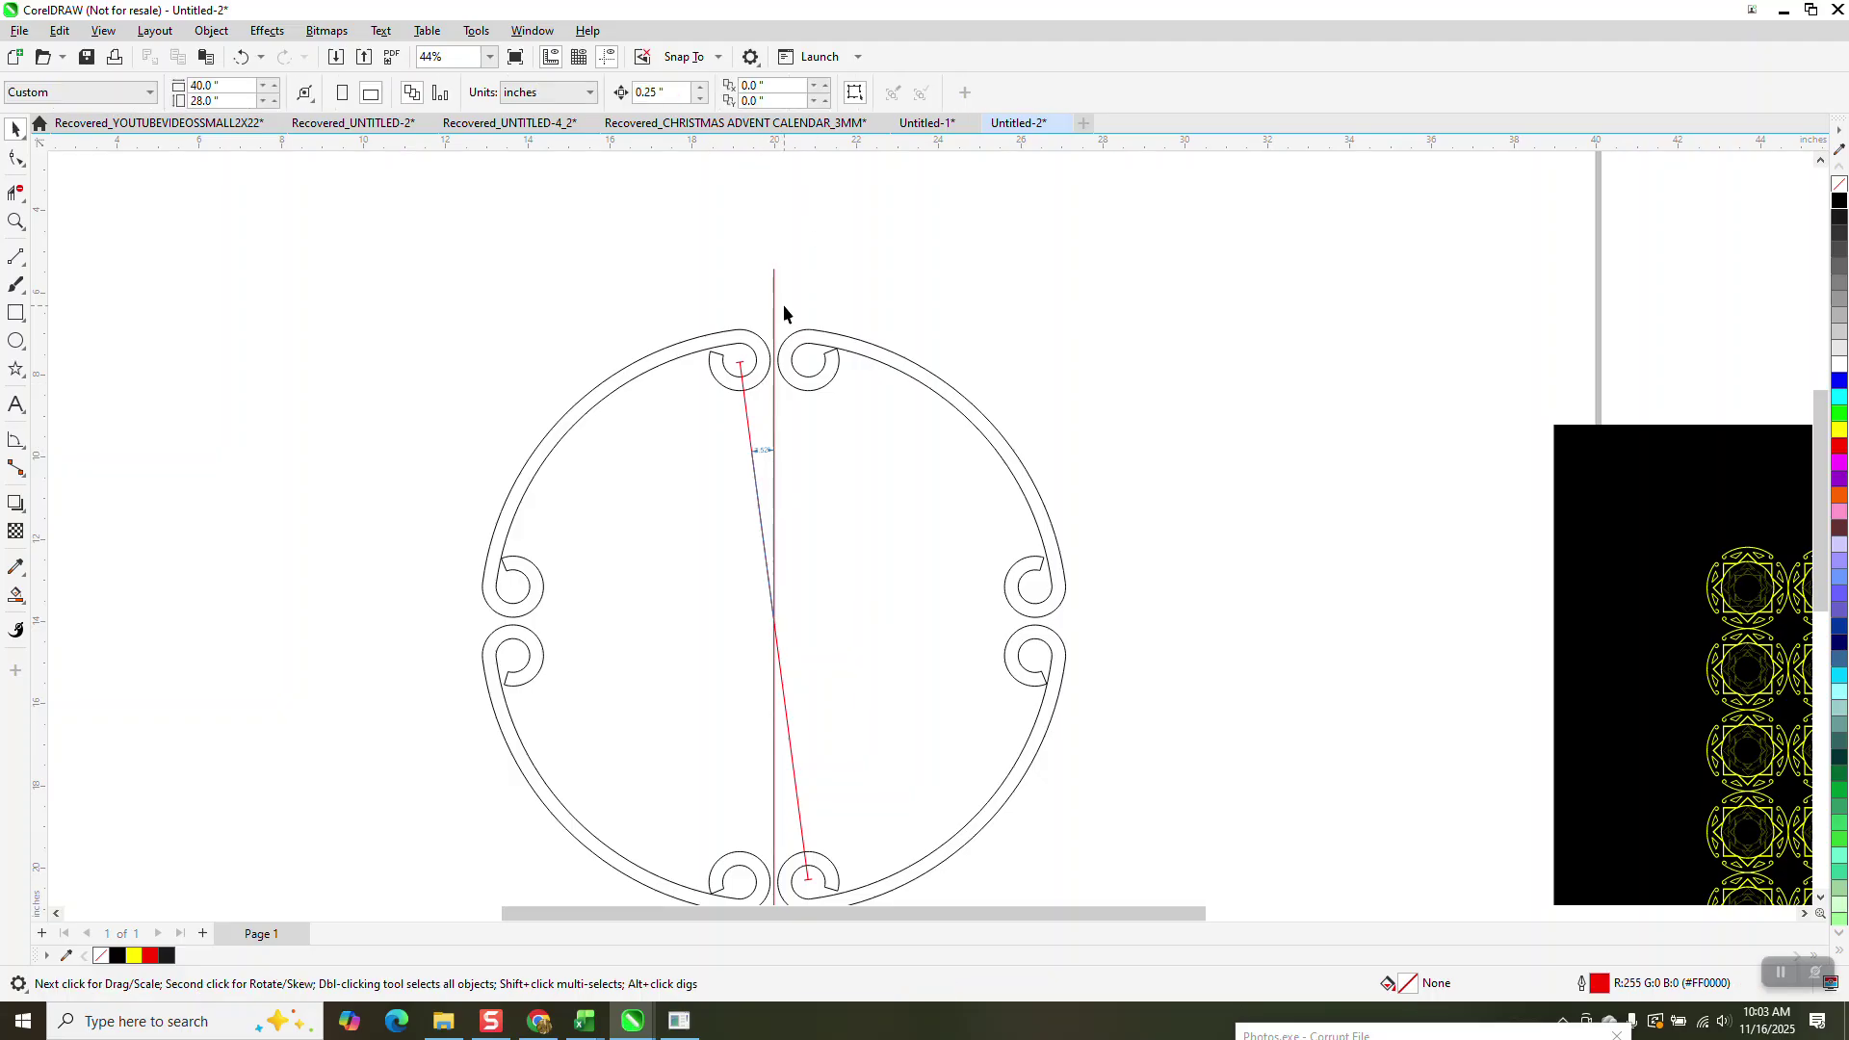
left_click(781, 678)
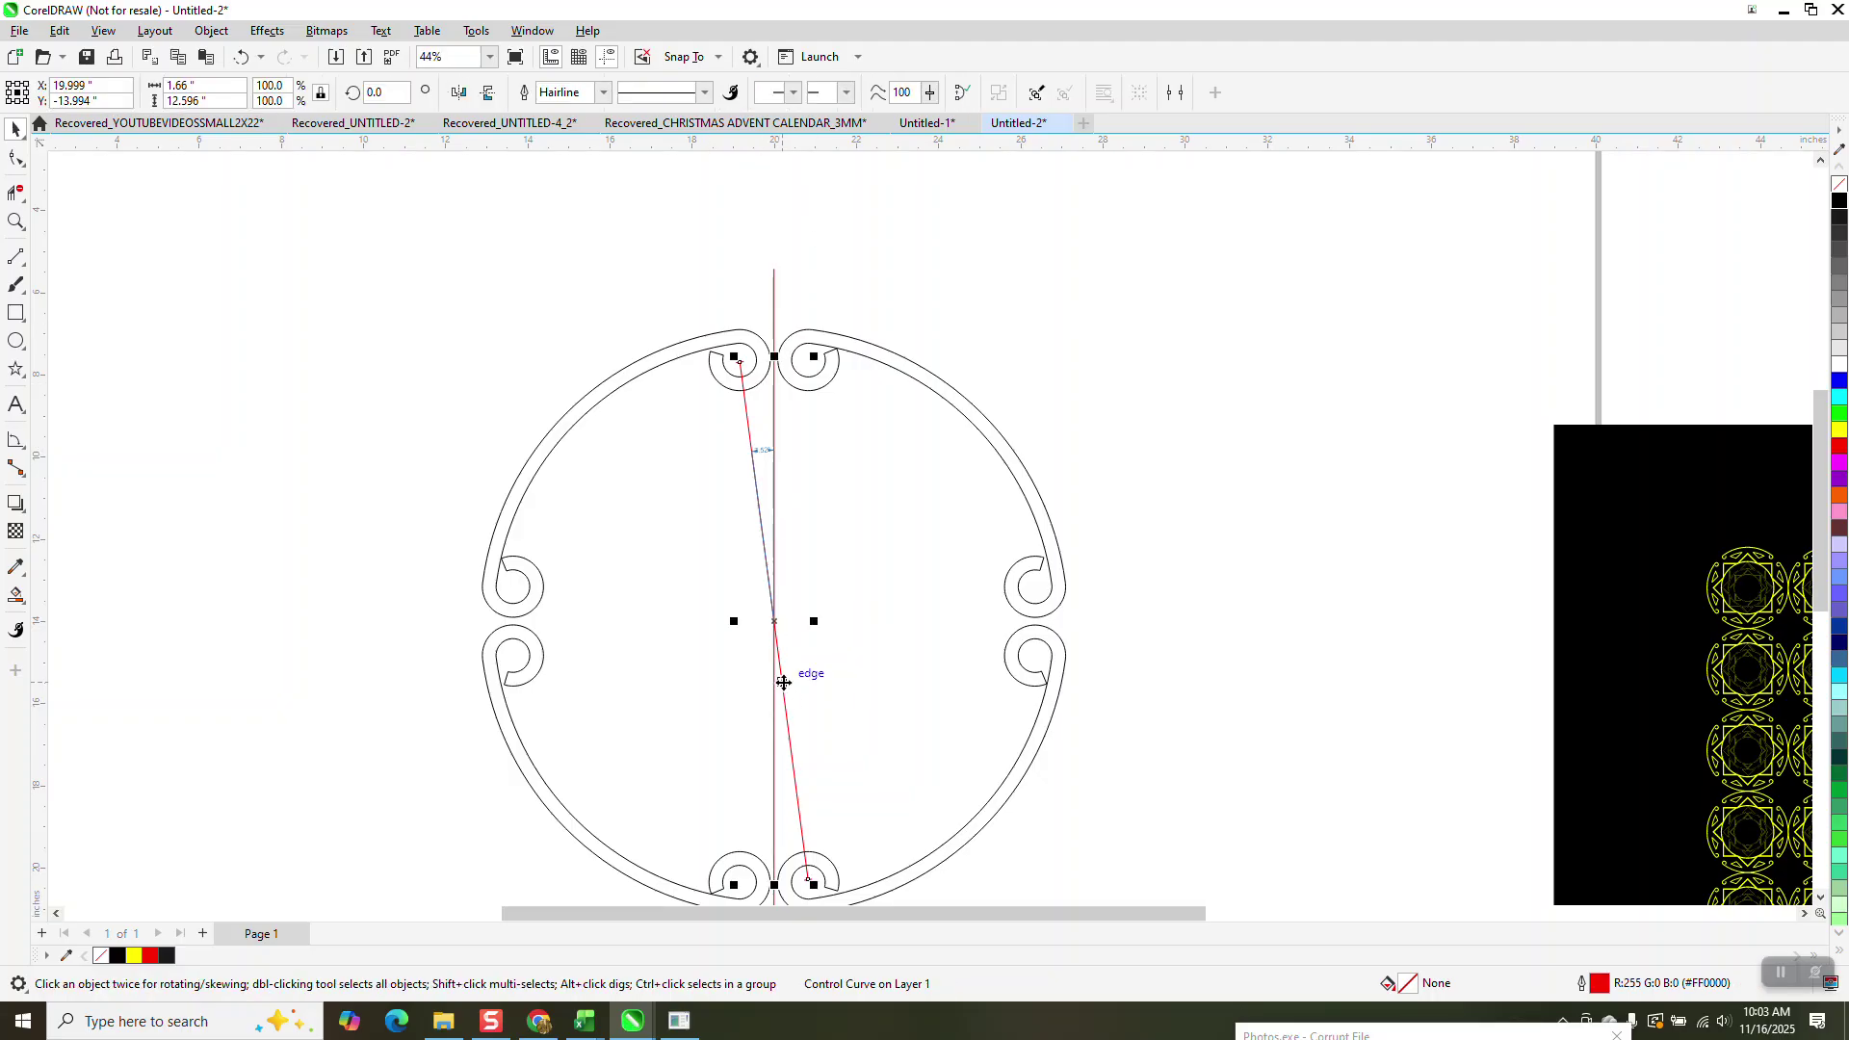
key("Delete")
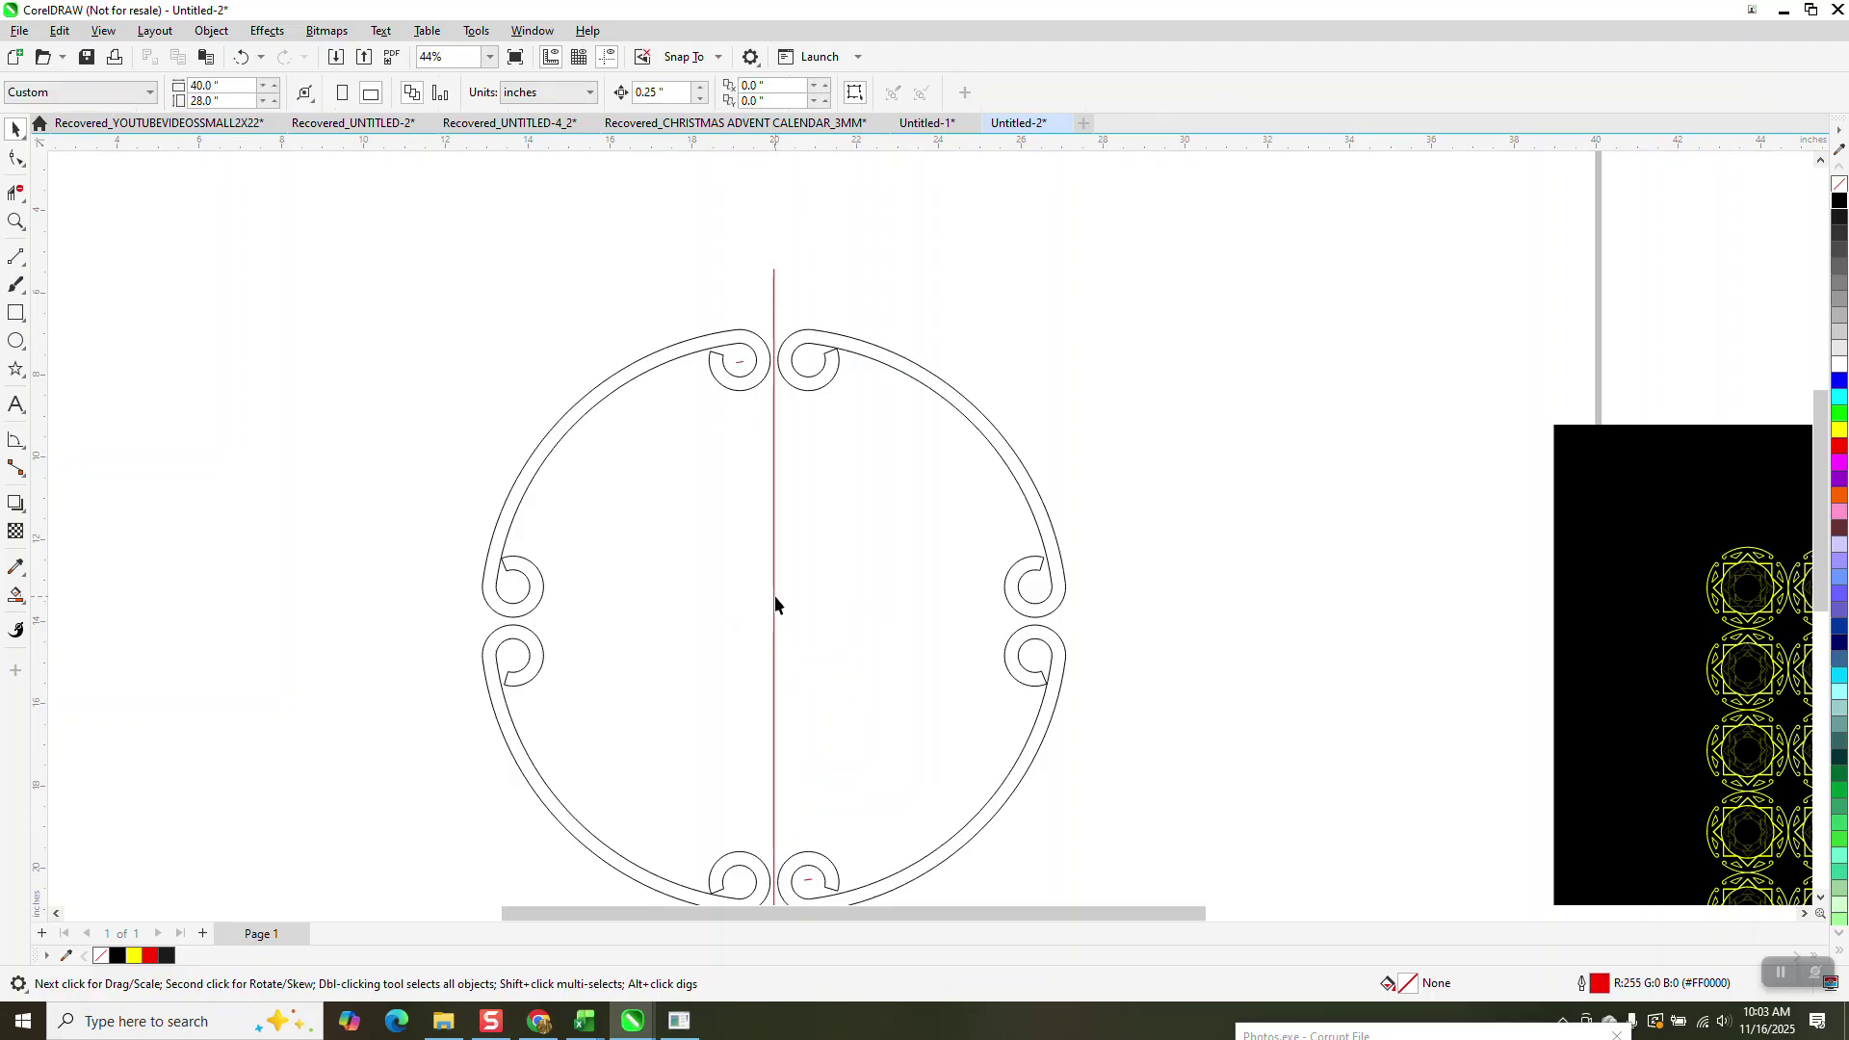
left_click(774, 593)
key("Delete")
scroll(712, 520, "down", 3)
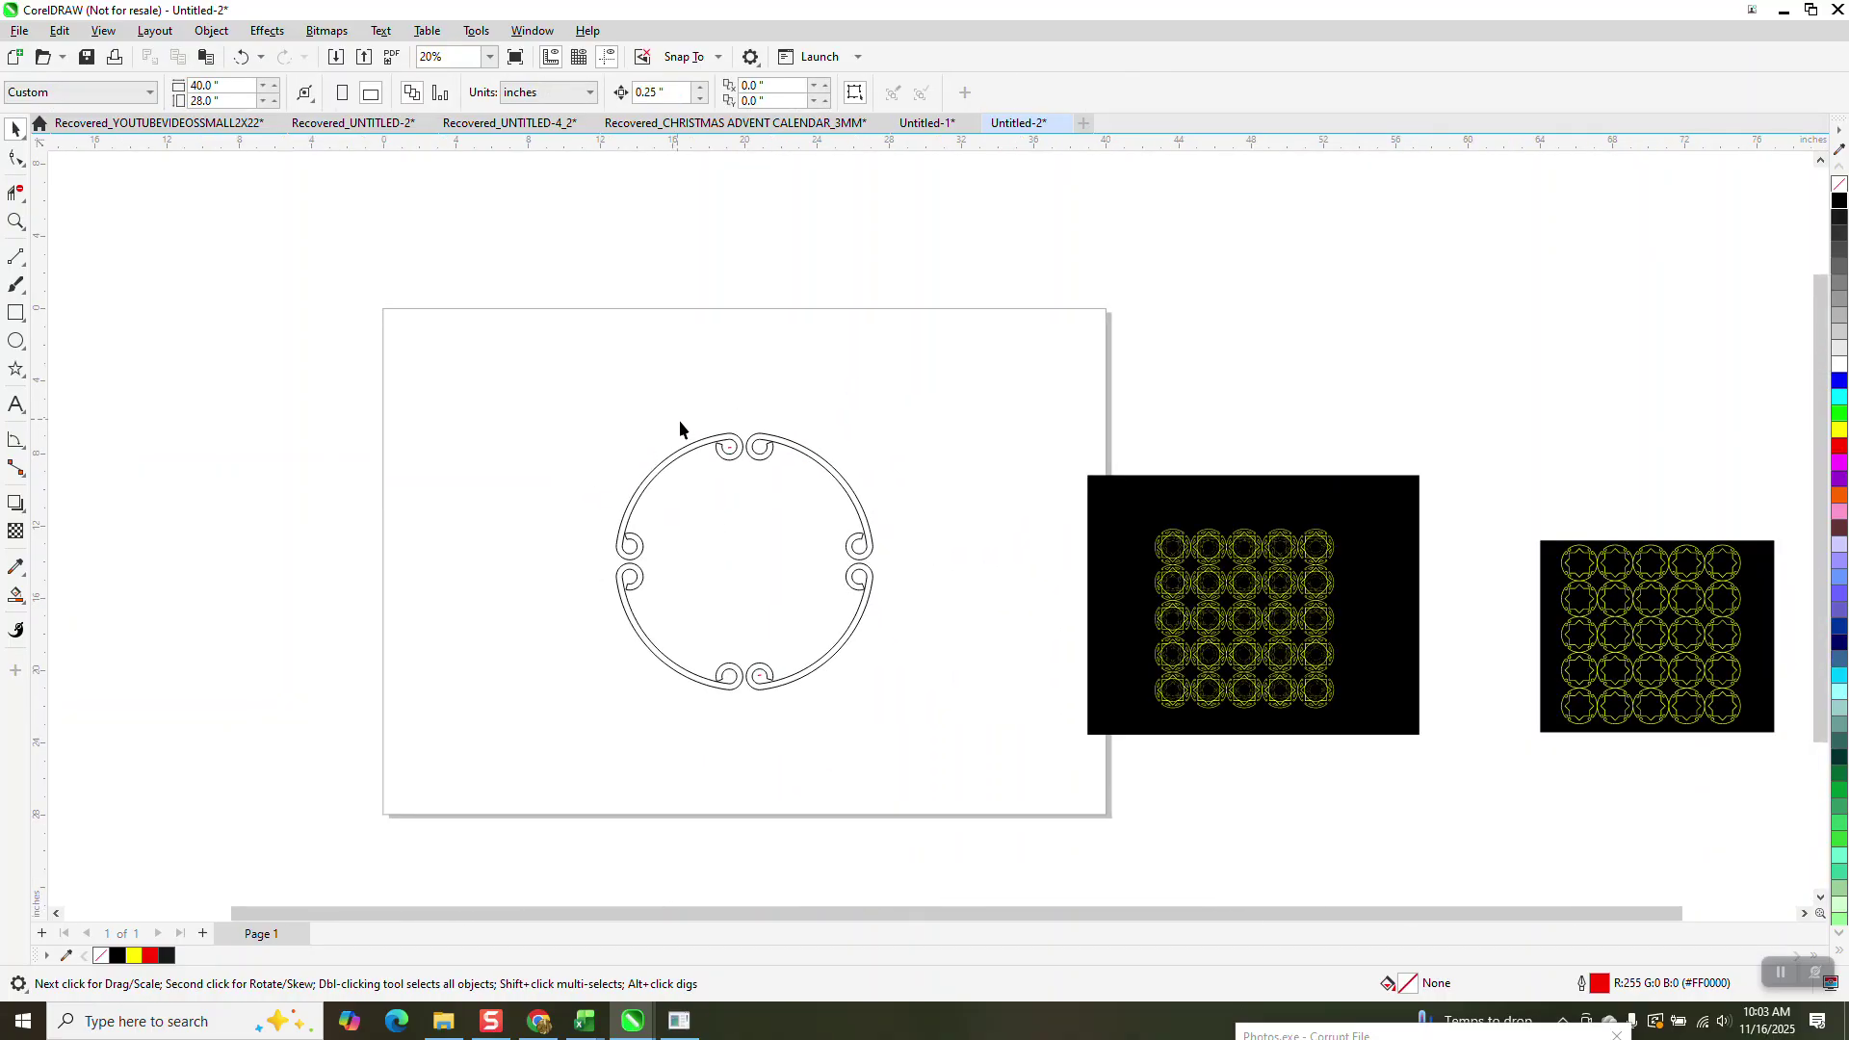
Delete the leftover short line inside the ring's upper-left curl, and group everything remaining in the ring.
left_click(729, 448)
left_click(476, 344)
left_click_drag(928, 684, 953, 755)
key("ctrl+g")
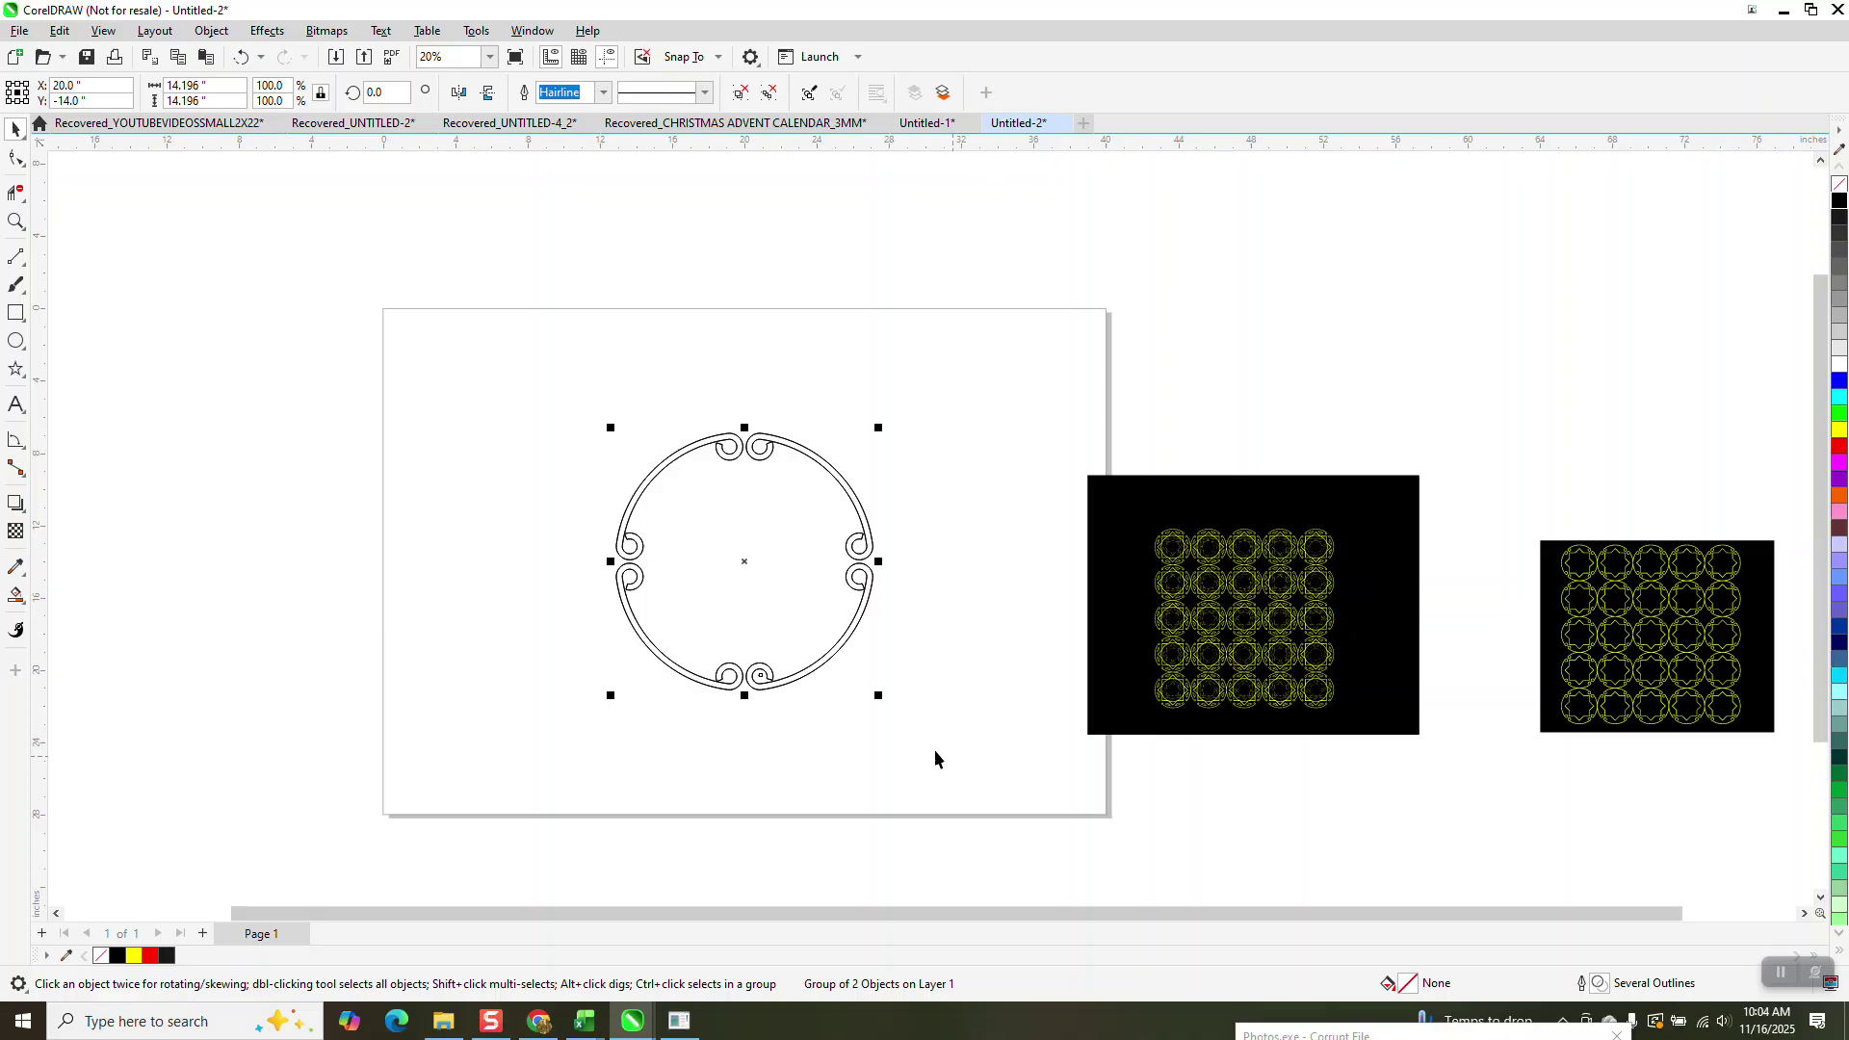
Make a concentric inner copy of the ring scaled to about 78% and rotate it 45°.
left_click_drag(882, 431, 859, 460)
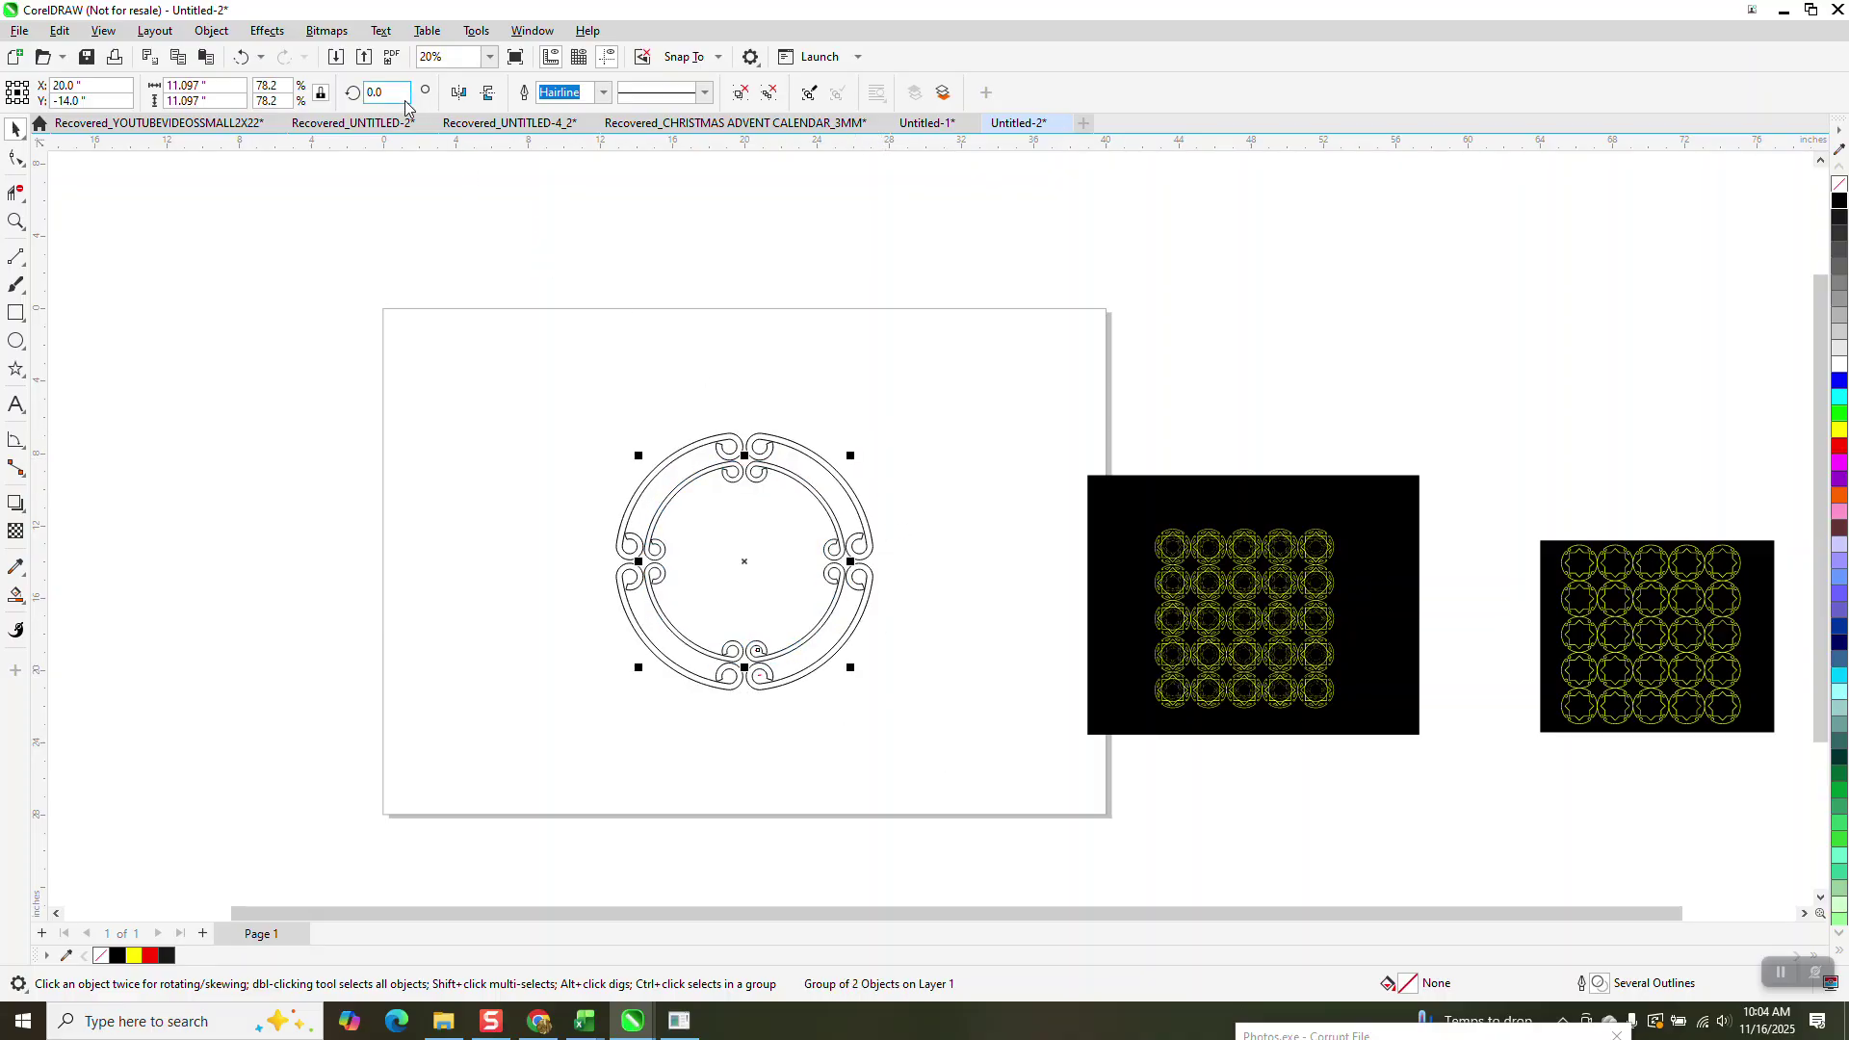
type("45")
key("Return")
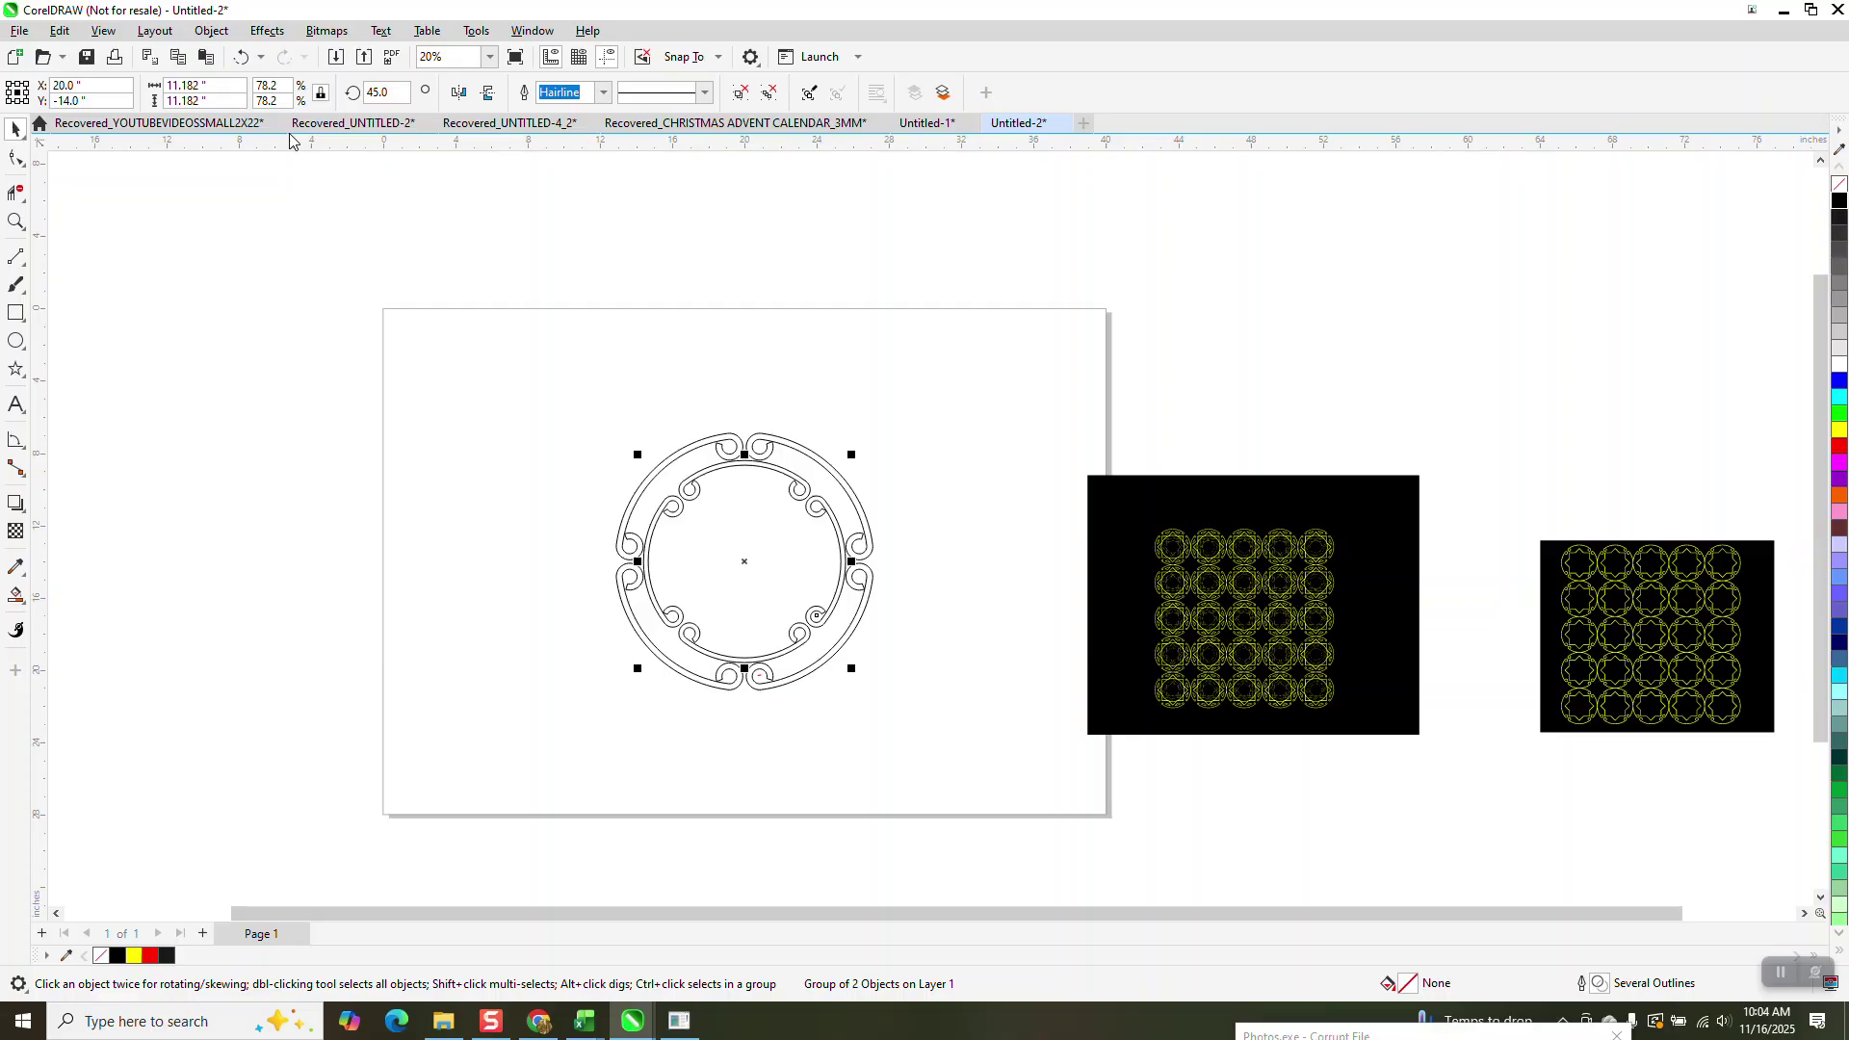
Repeat the scaled and rotated copy to add a third, innermost ring at 56.3% scale and 90° rotation.
key("ctrl+r")
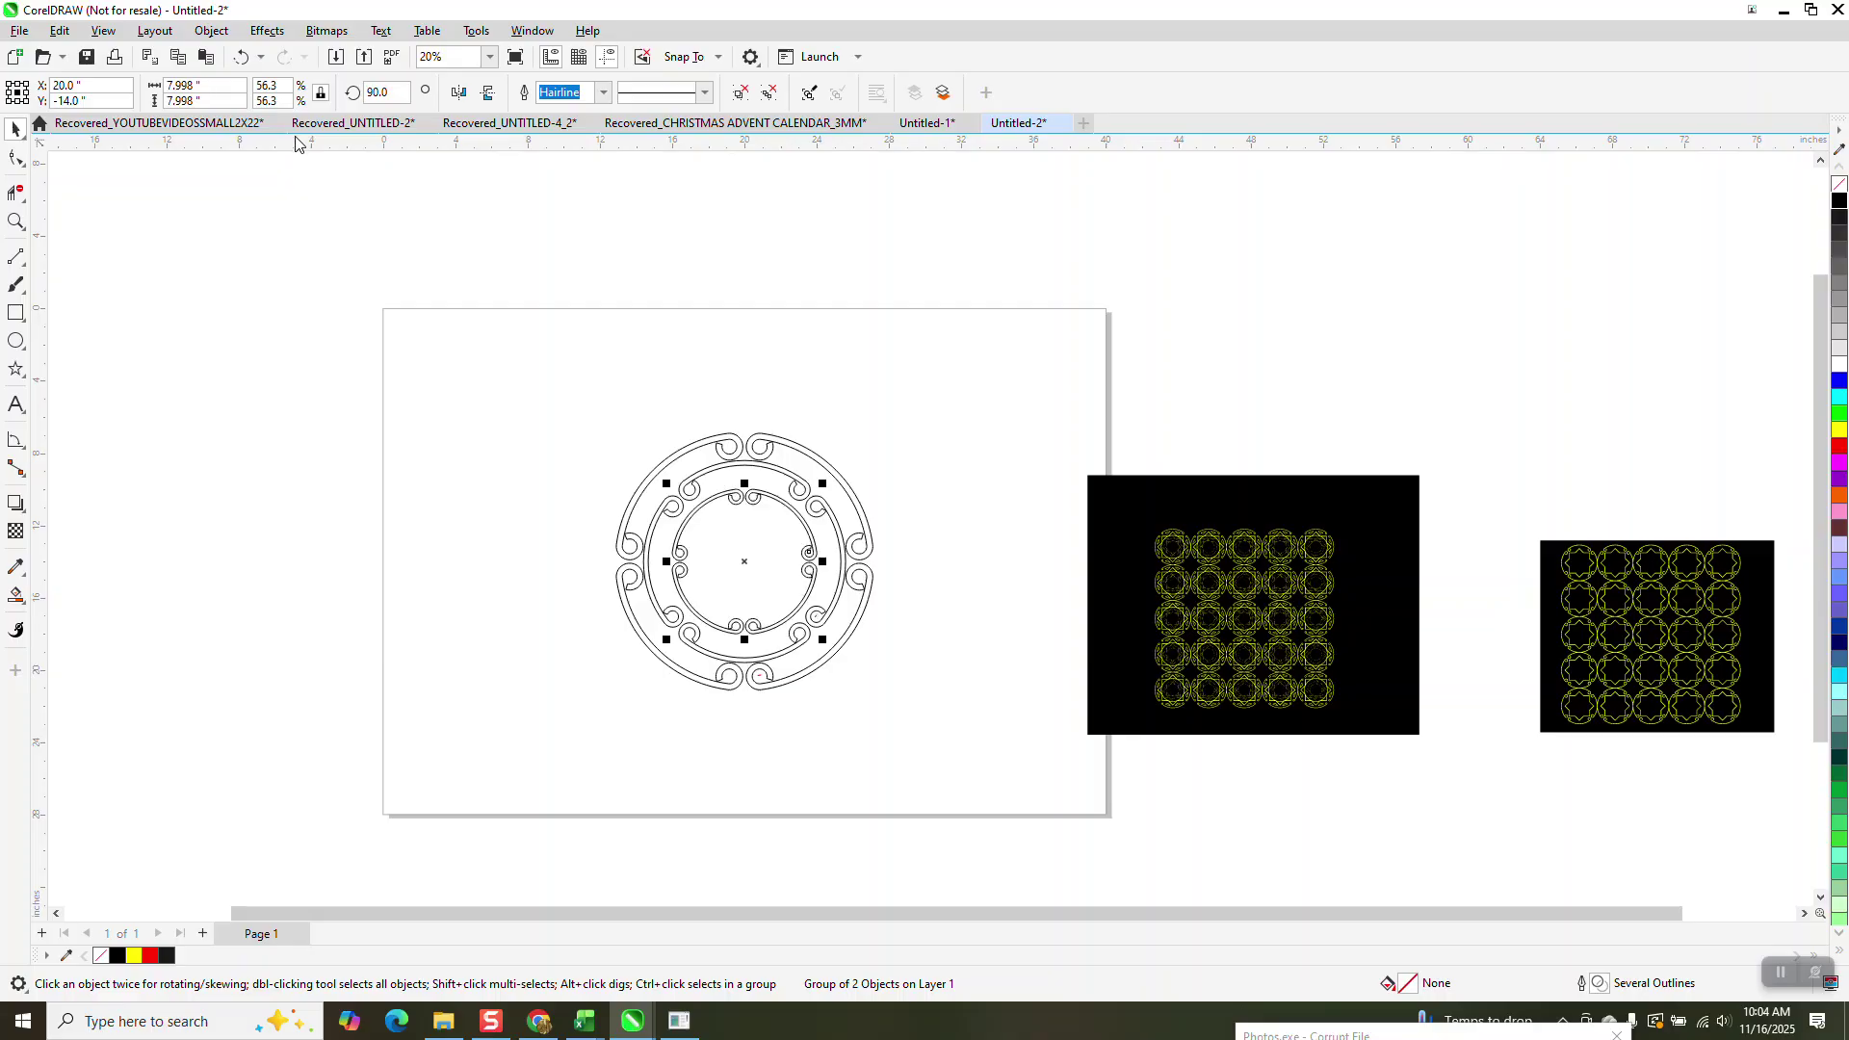
left_click_drag(824, 482, 826, 479)
left_click(16, 221)
left_click(899, 676)
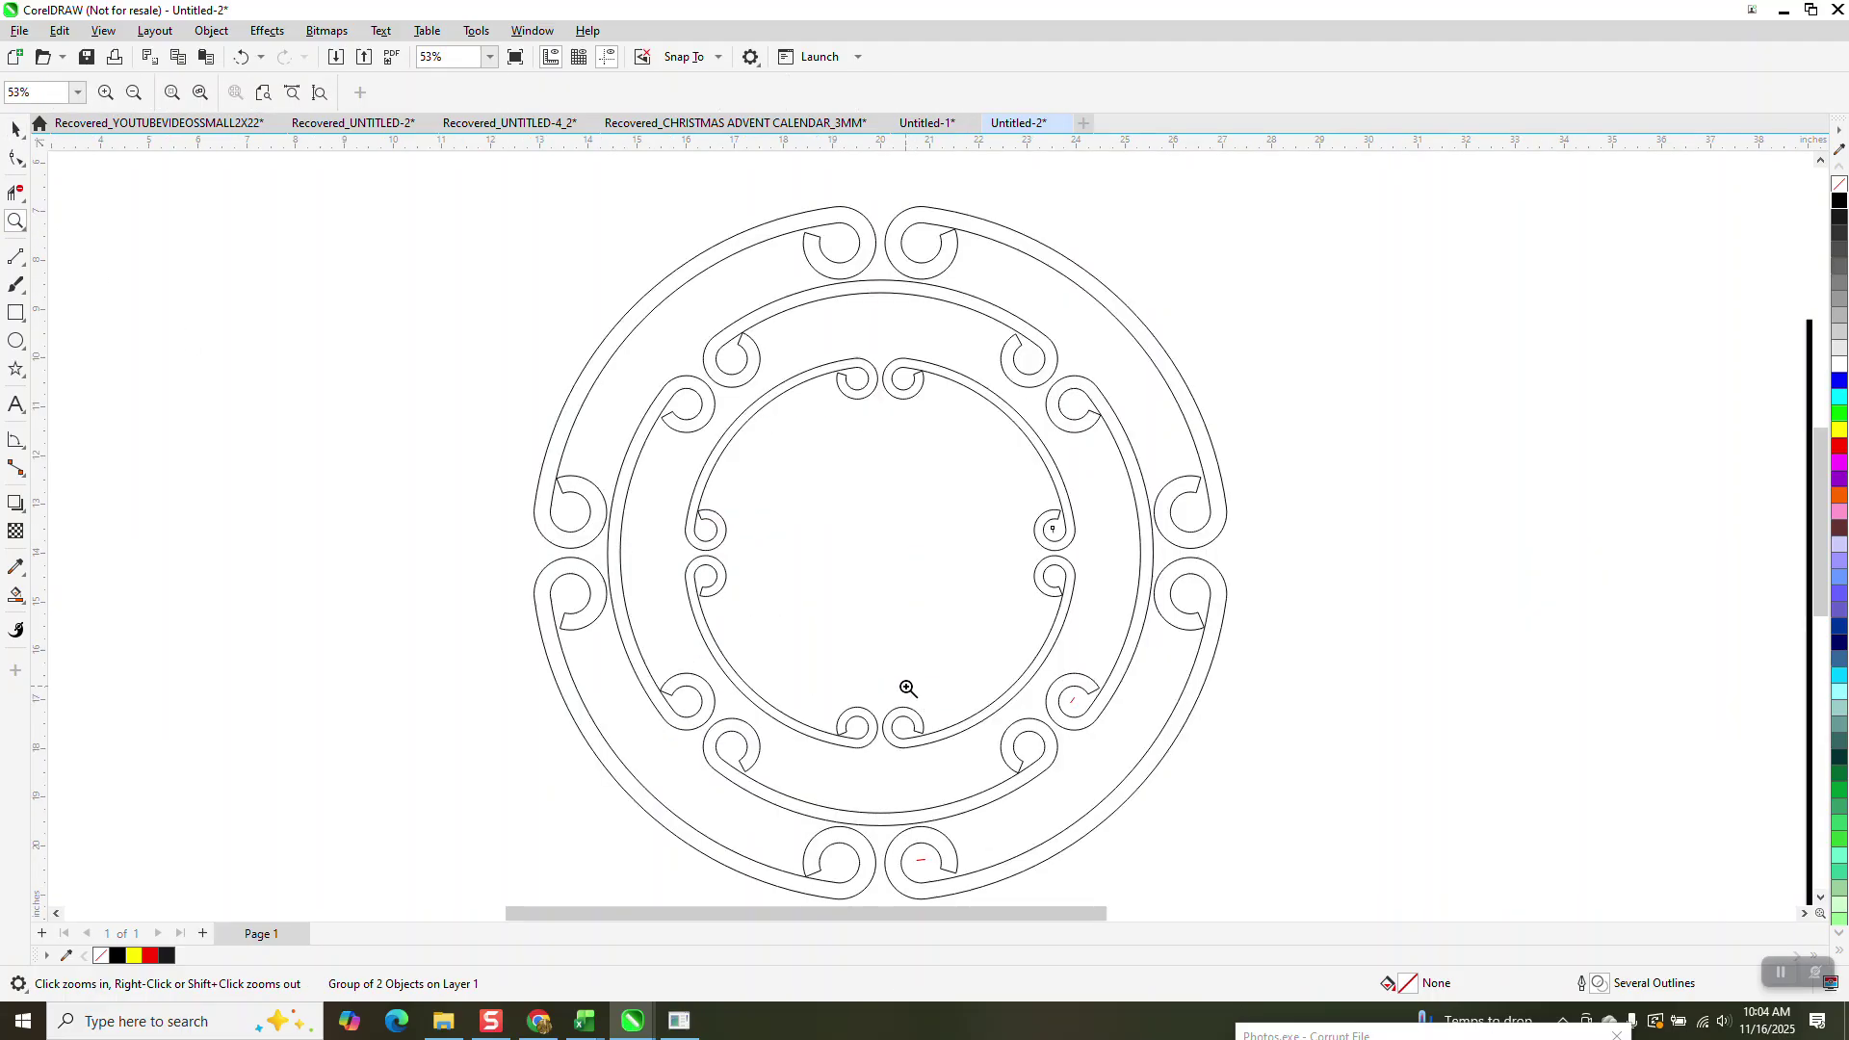
Weld all three concentric rings into a single curve and give it a yellow fill.
scroll(828, 616, "down", 1)
scroll(563, 404, "down", 1)
left_click(15, 128)
left_click_drag(574, 289, 1101, 777)
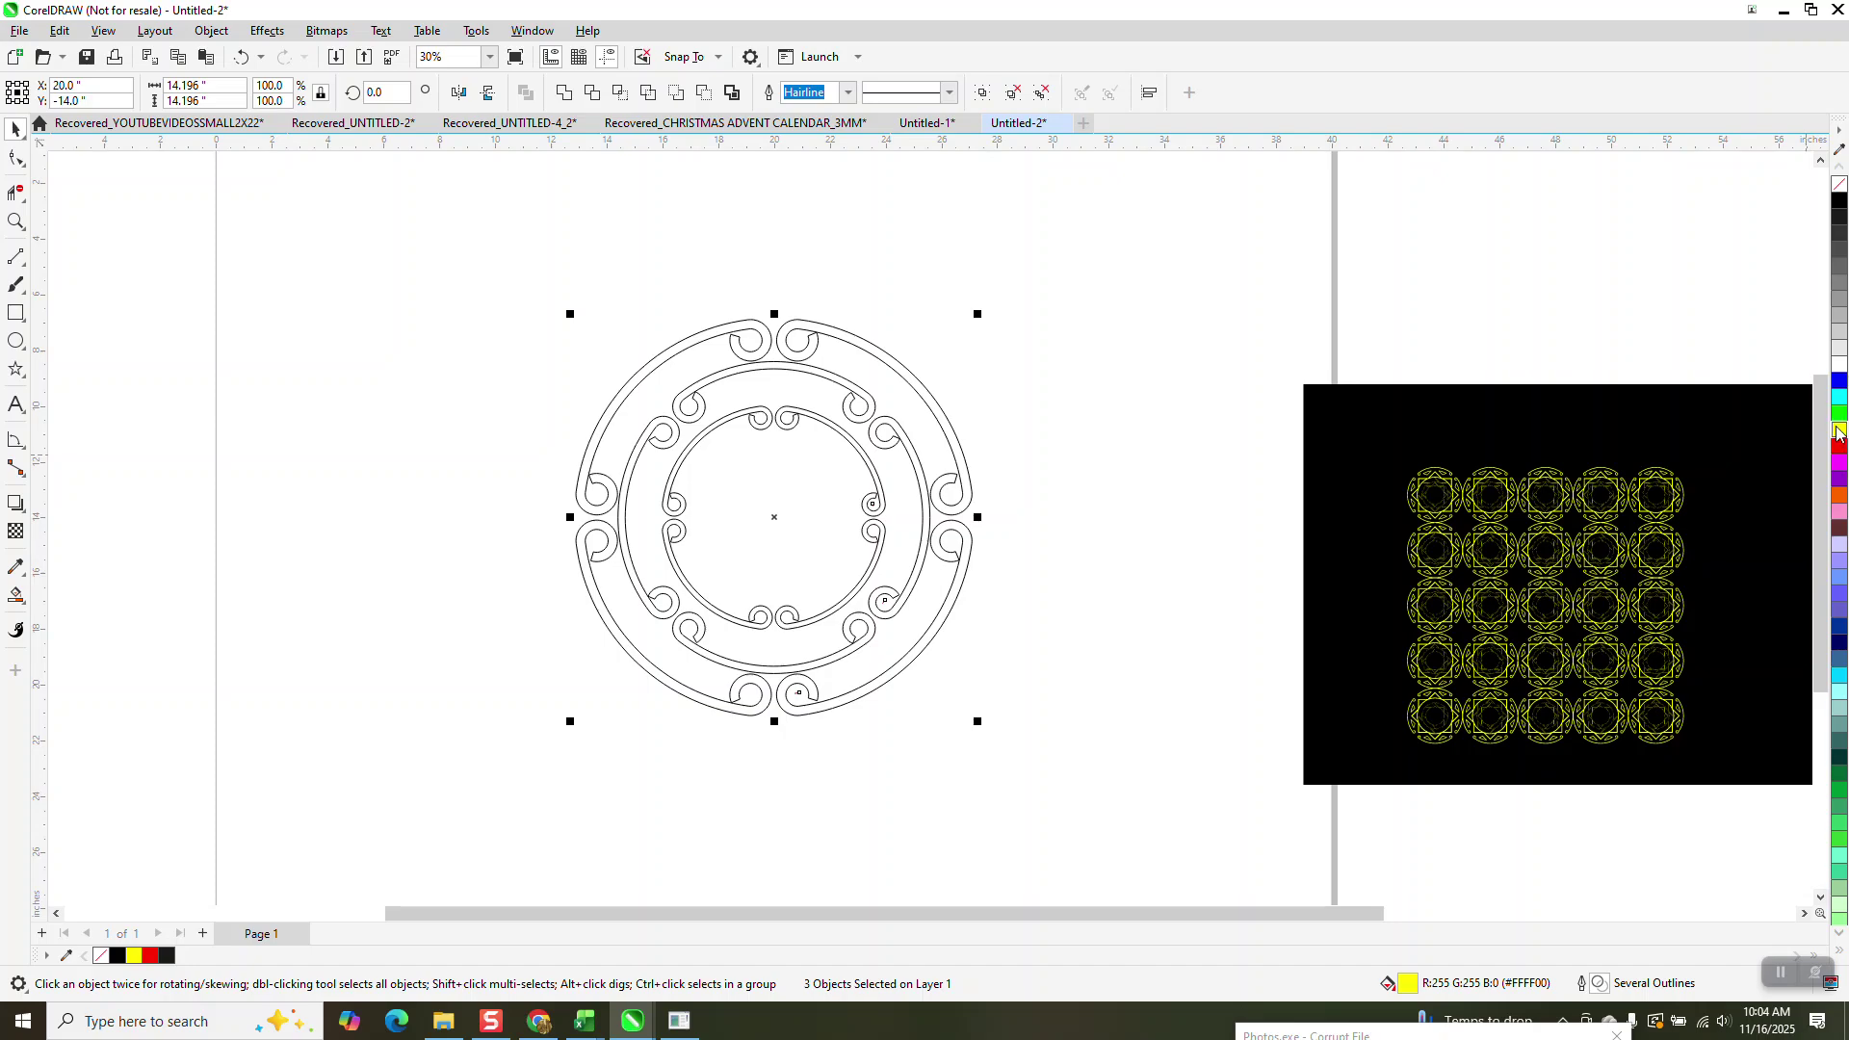
left_click_drag(466, 289, 1255, 796)
left_click(564, 92)
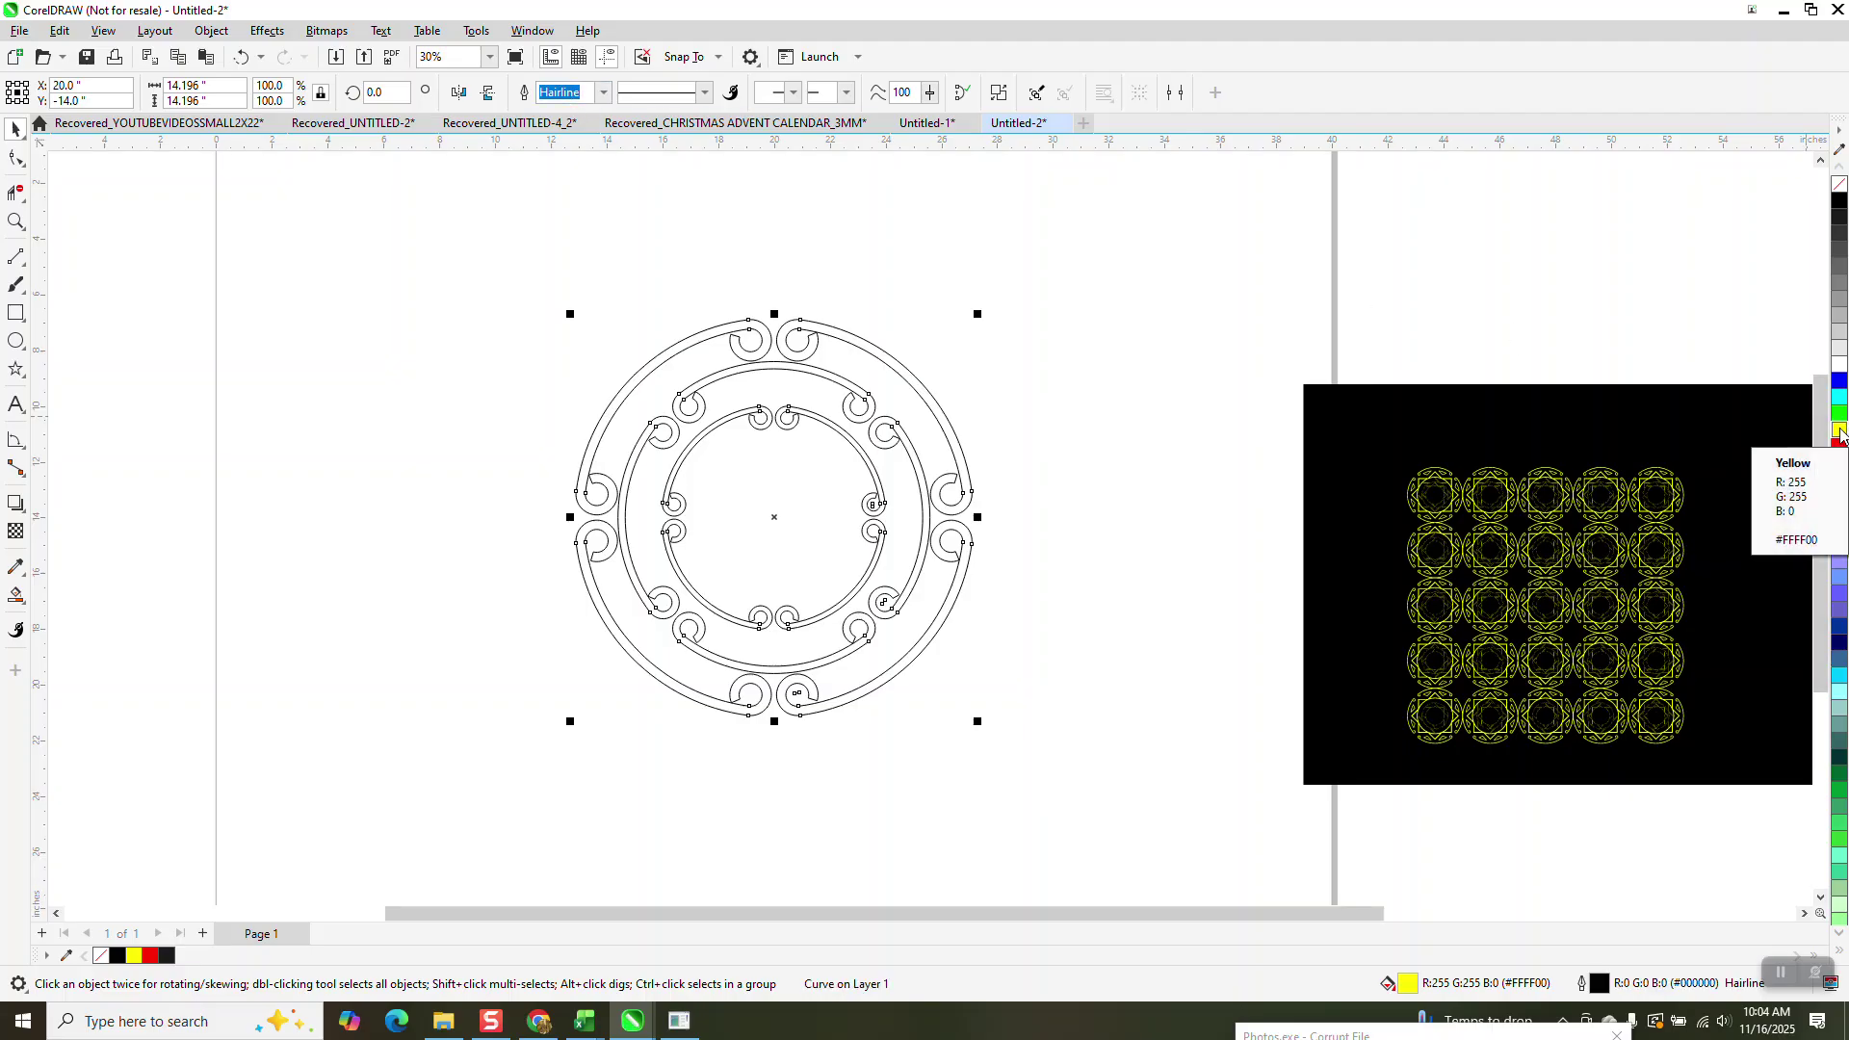
Change the fill color of the welded ring curve to blue.
scroll(901, 424, "down", 3)
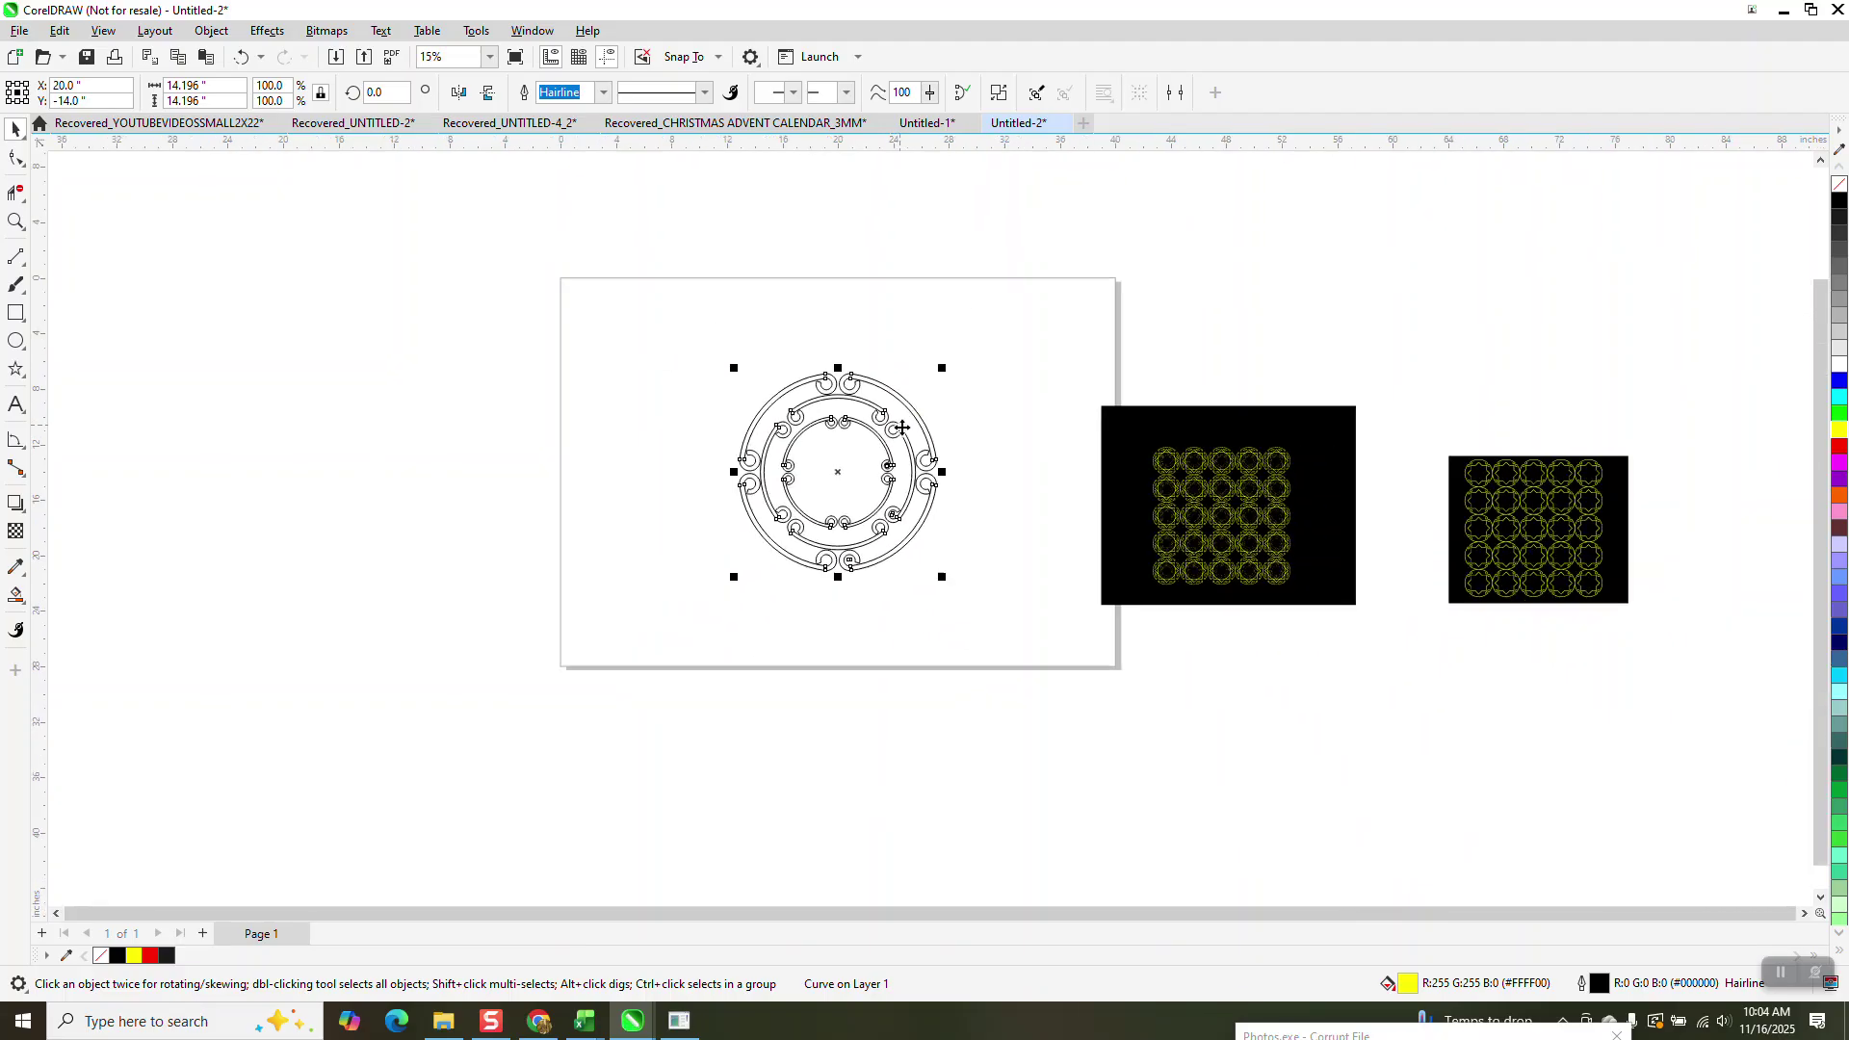
left_click(21, 224)
left_click_drag(799, 366, 903, 448)
left_click(17, 128)
left_click(606, 256)
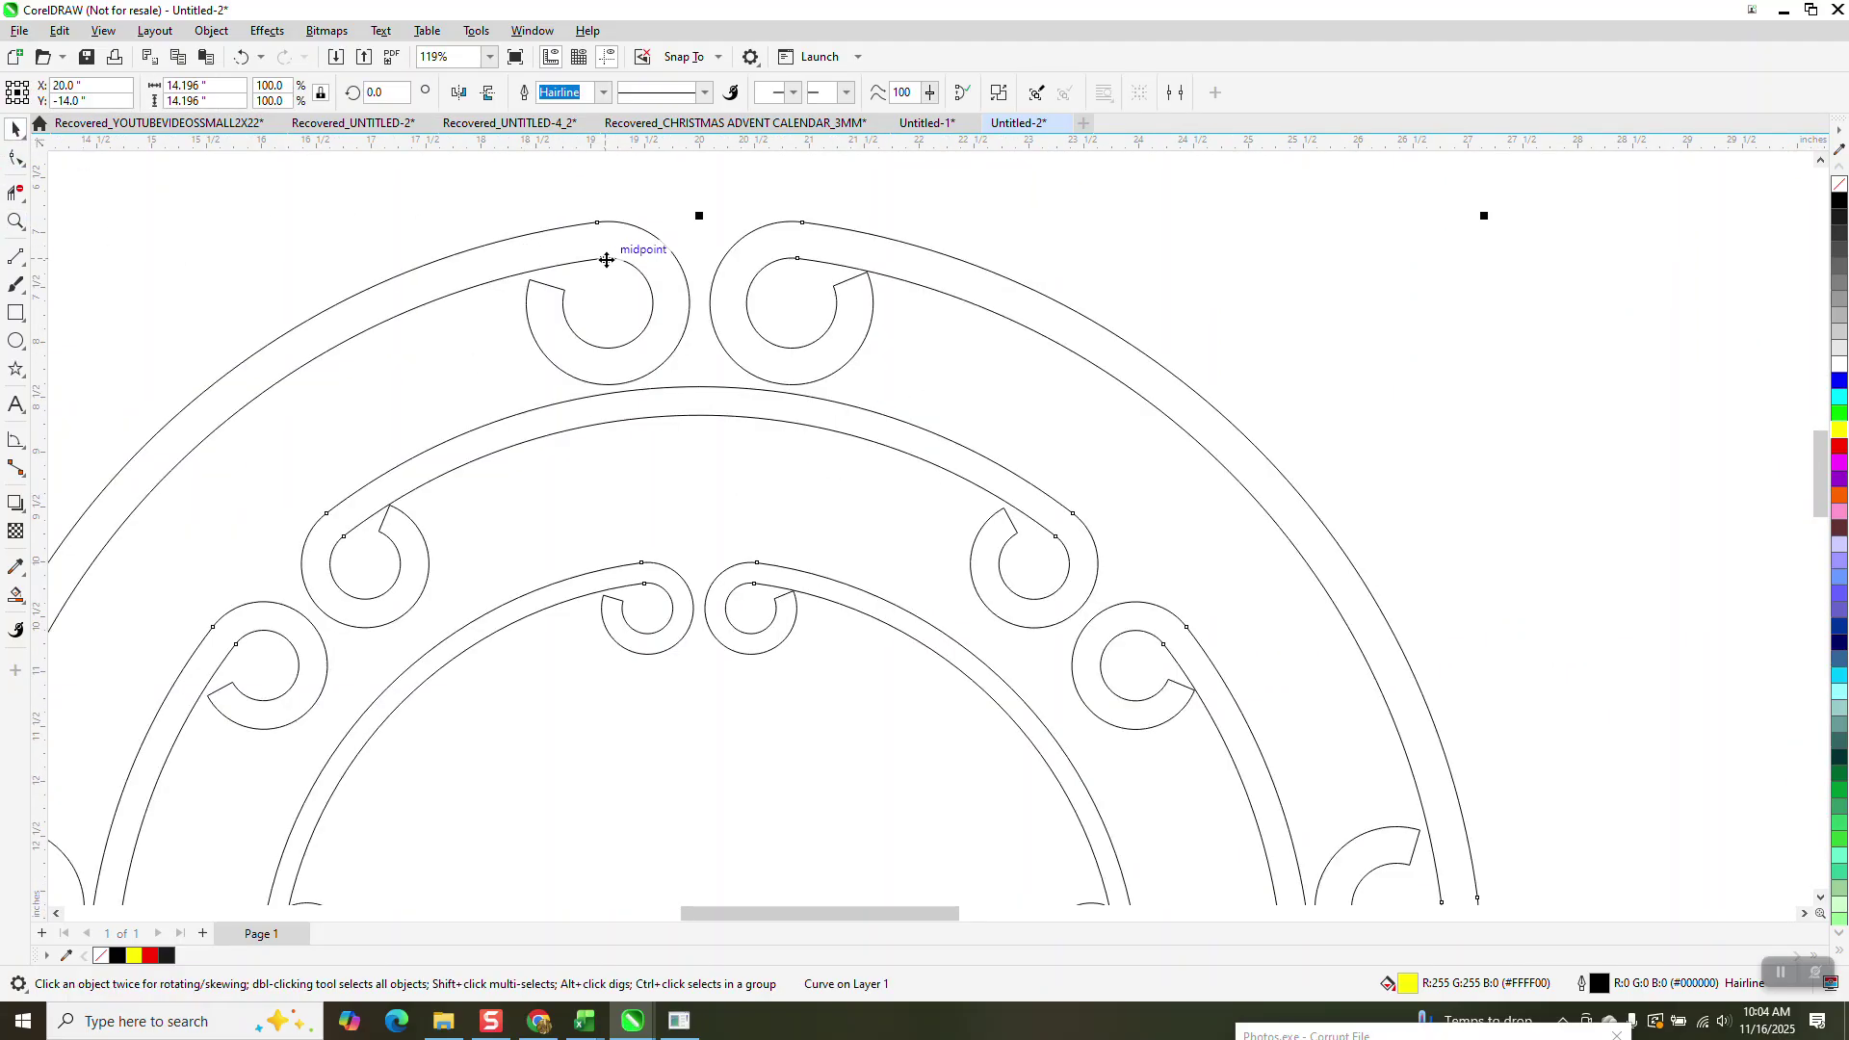
left_click(1842, 382)
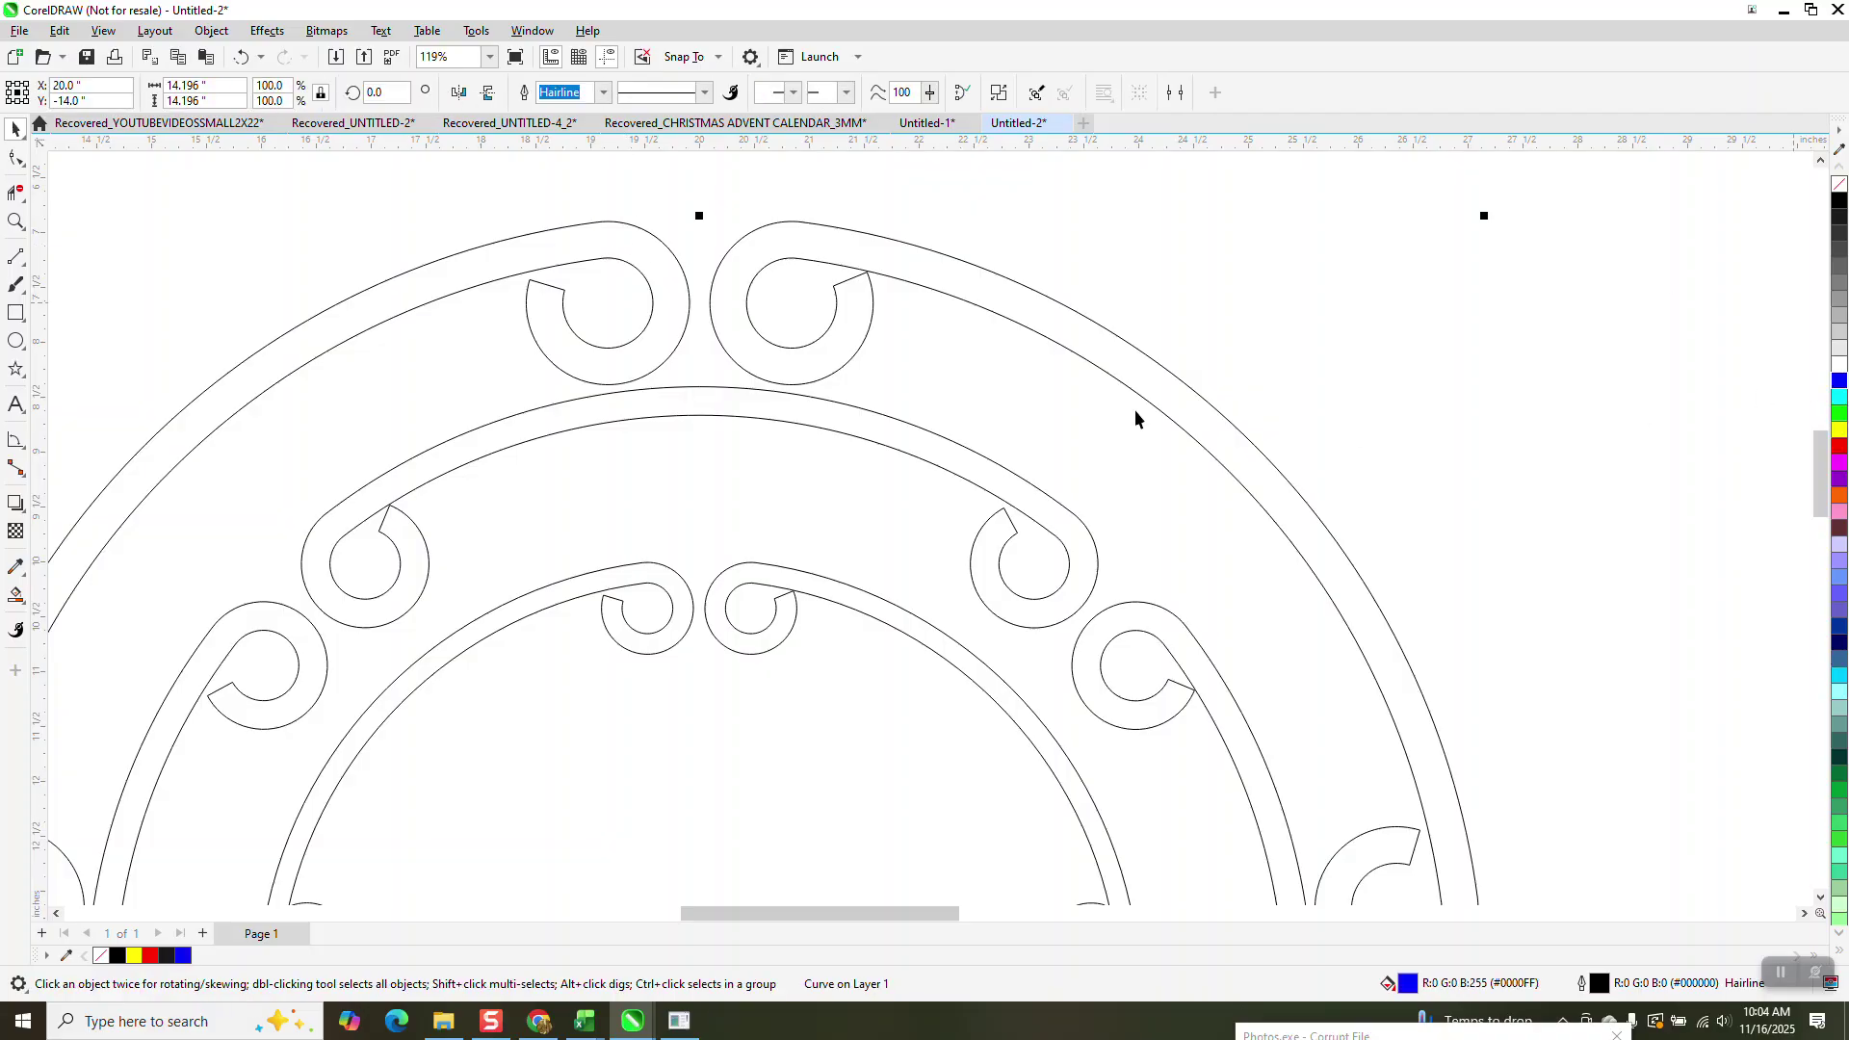
Set the Smart Fill color to yellow and fill the two upper outer-ring scroll segments and the top middle-ring segment.
scroll(958, 401, "down", 1)
scroll(687, 558, "down", 2)
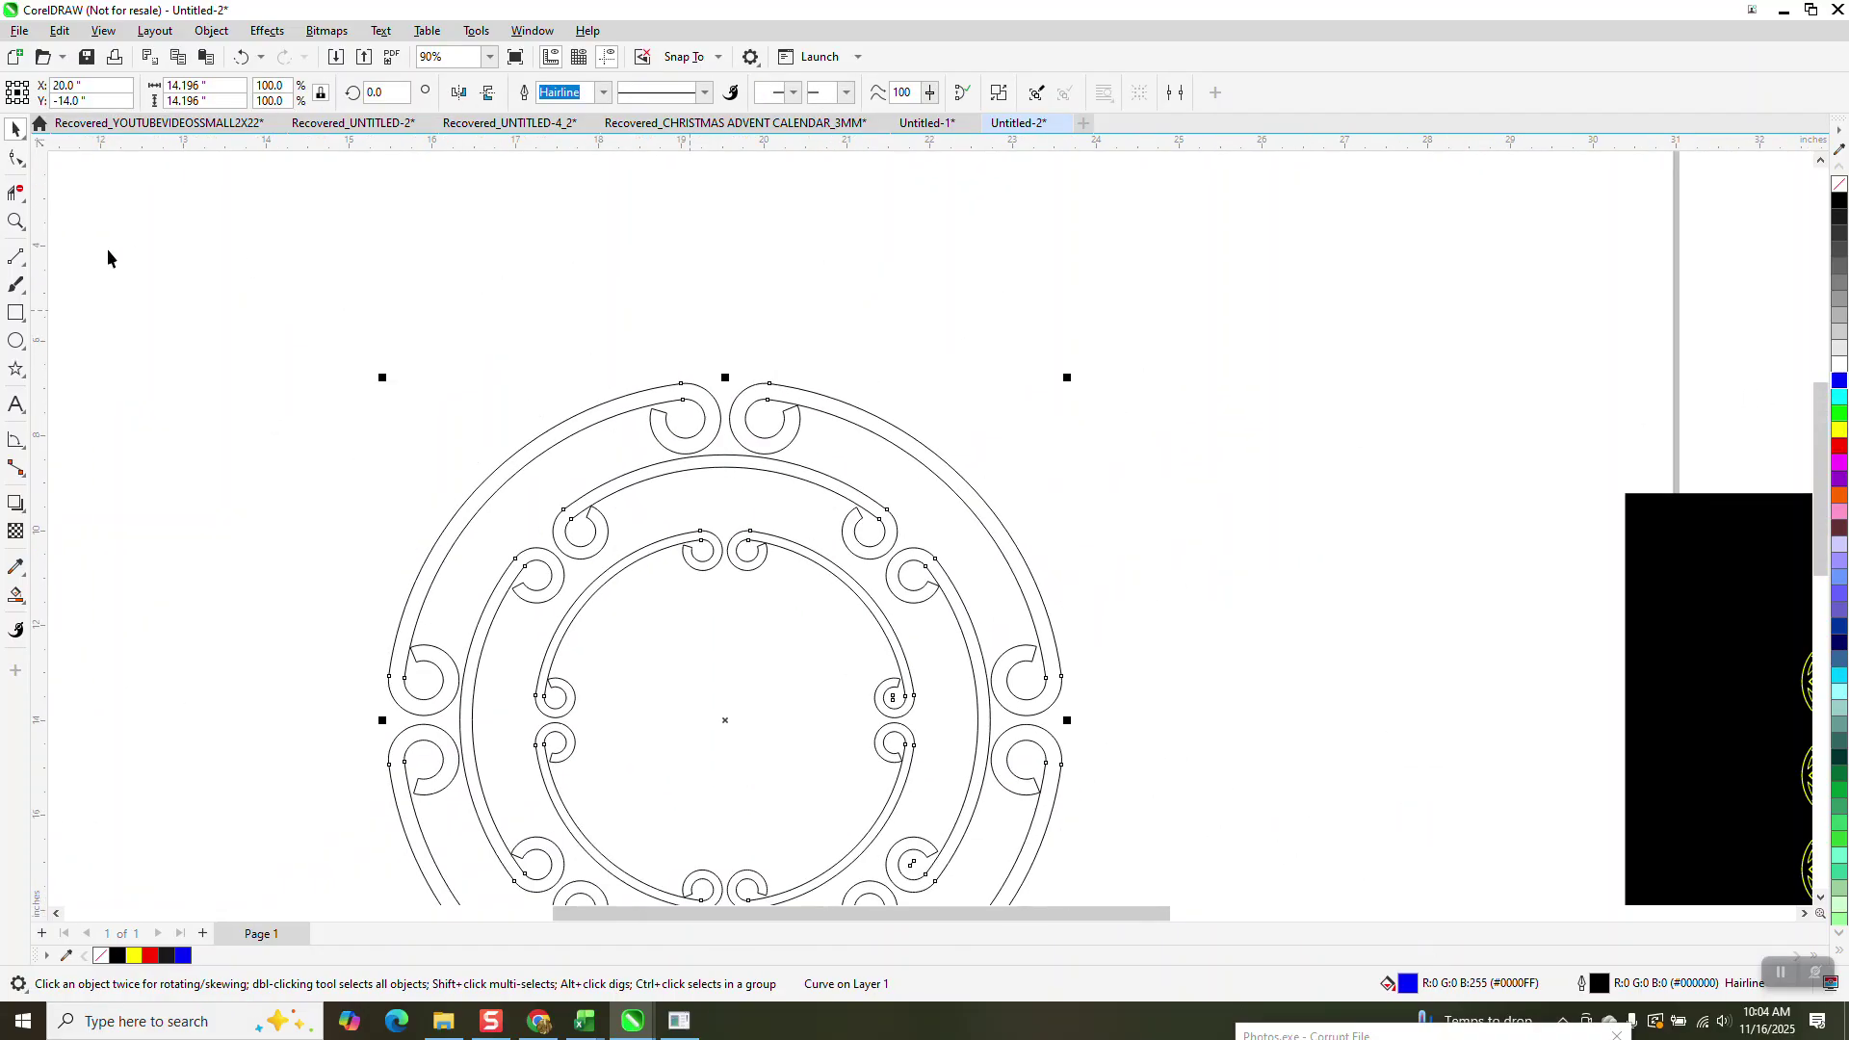
left_click(16, 595)
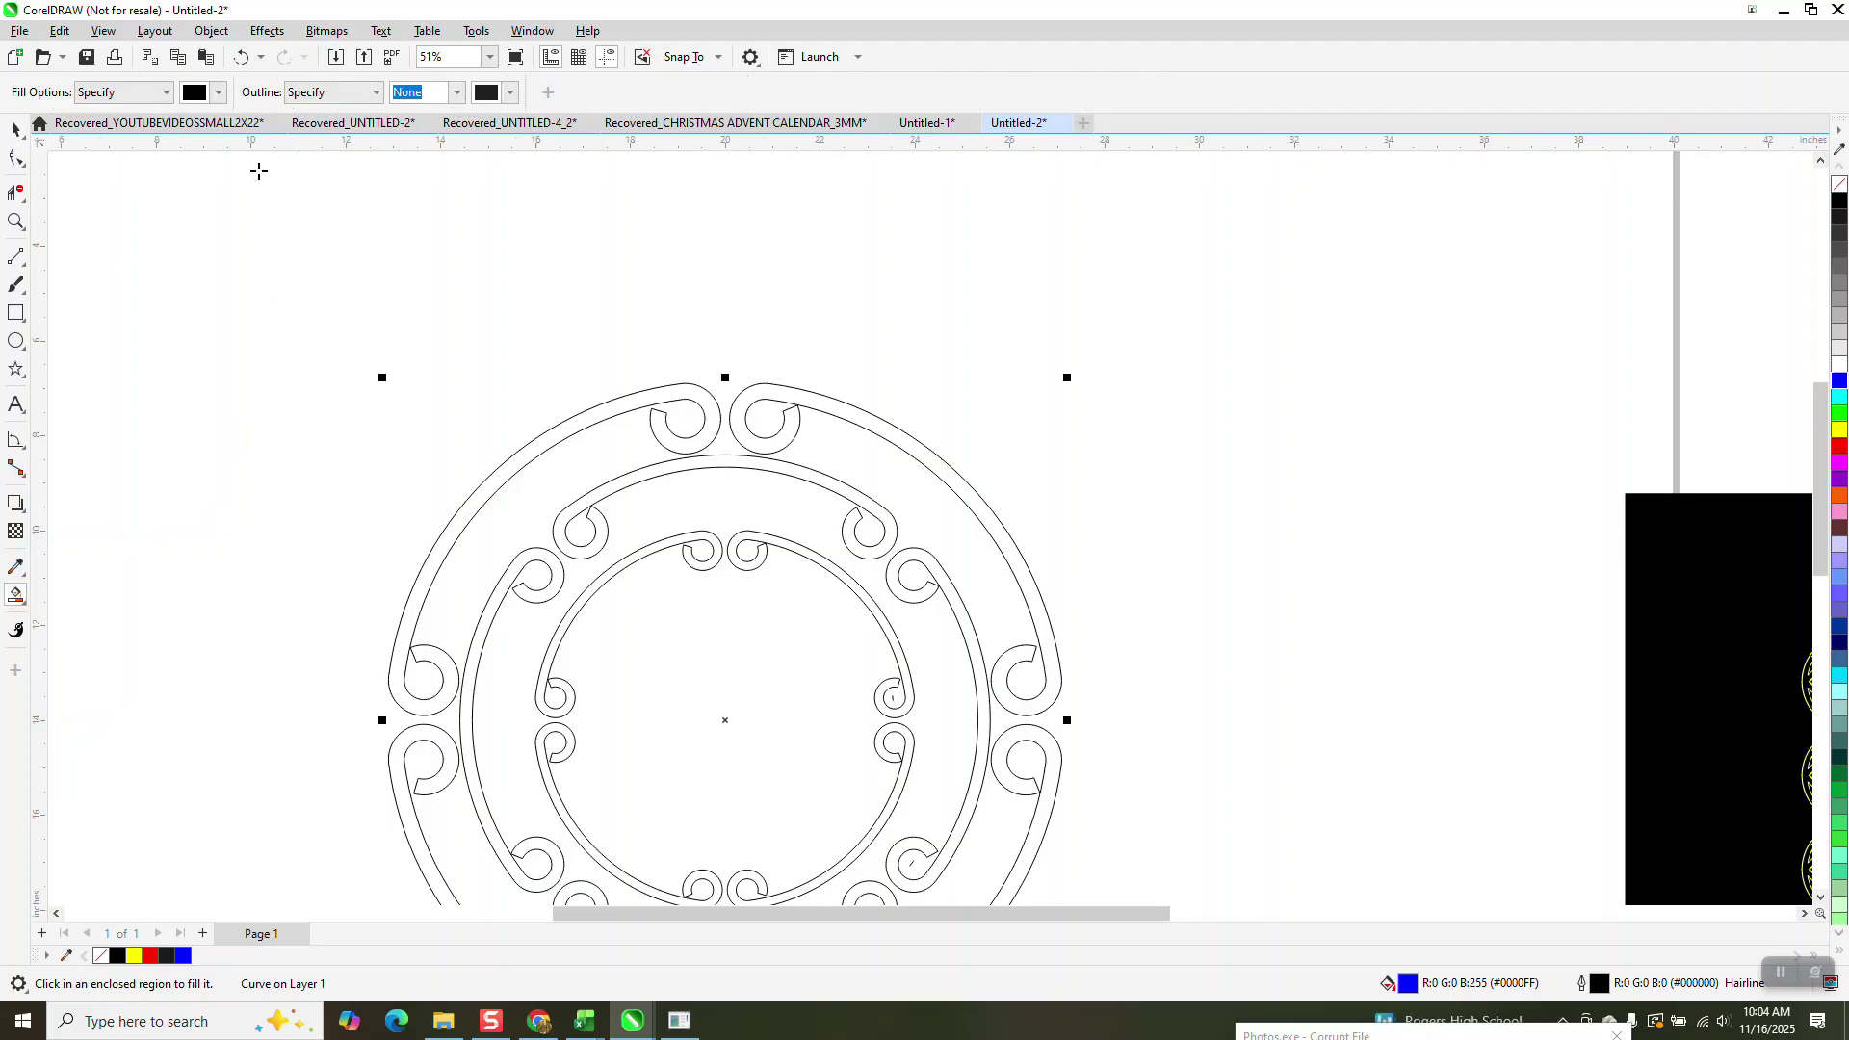
left_click(218, 92)
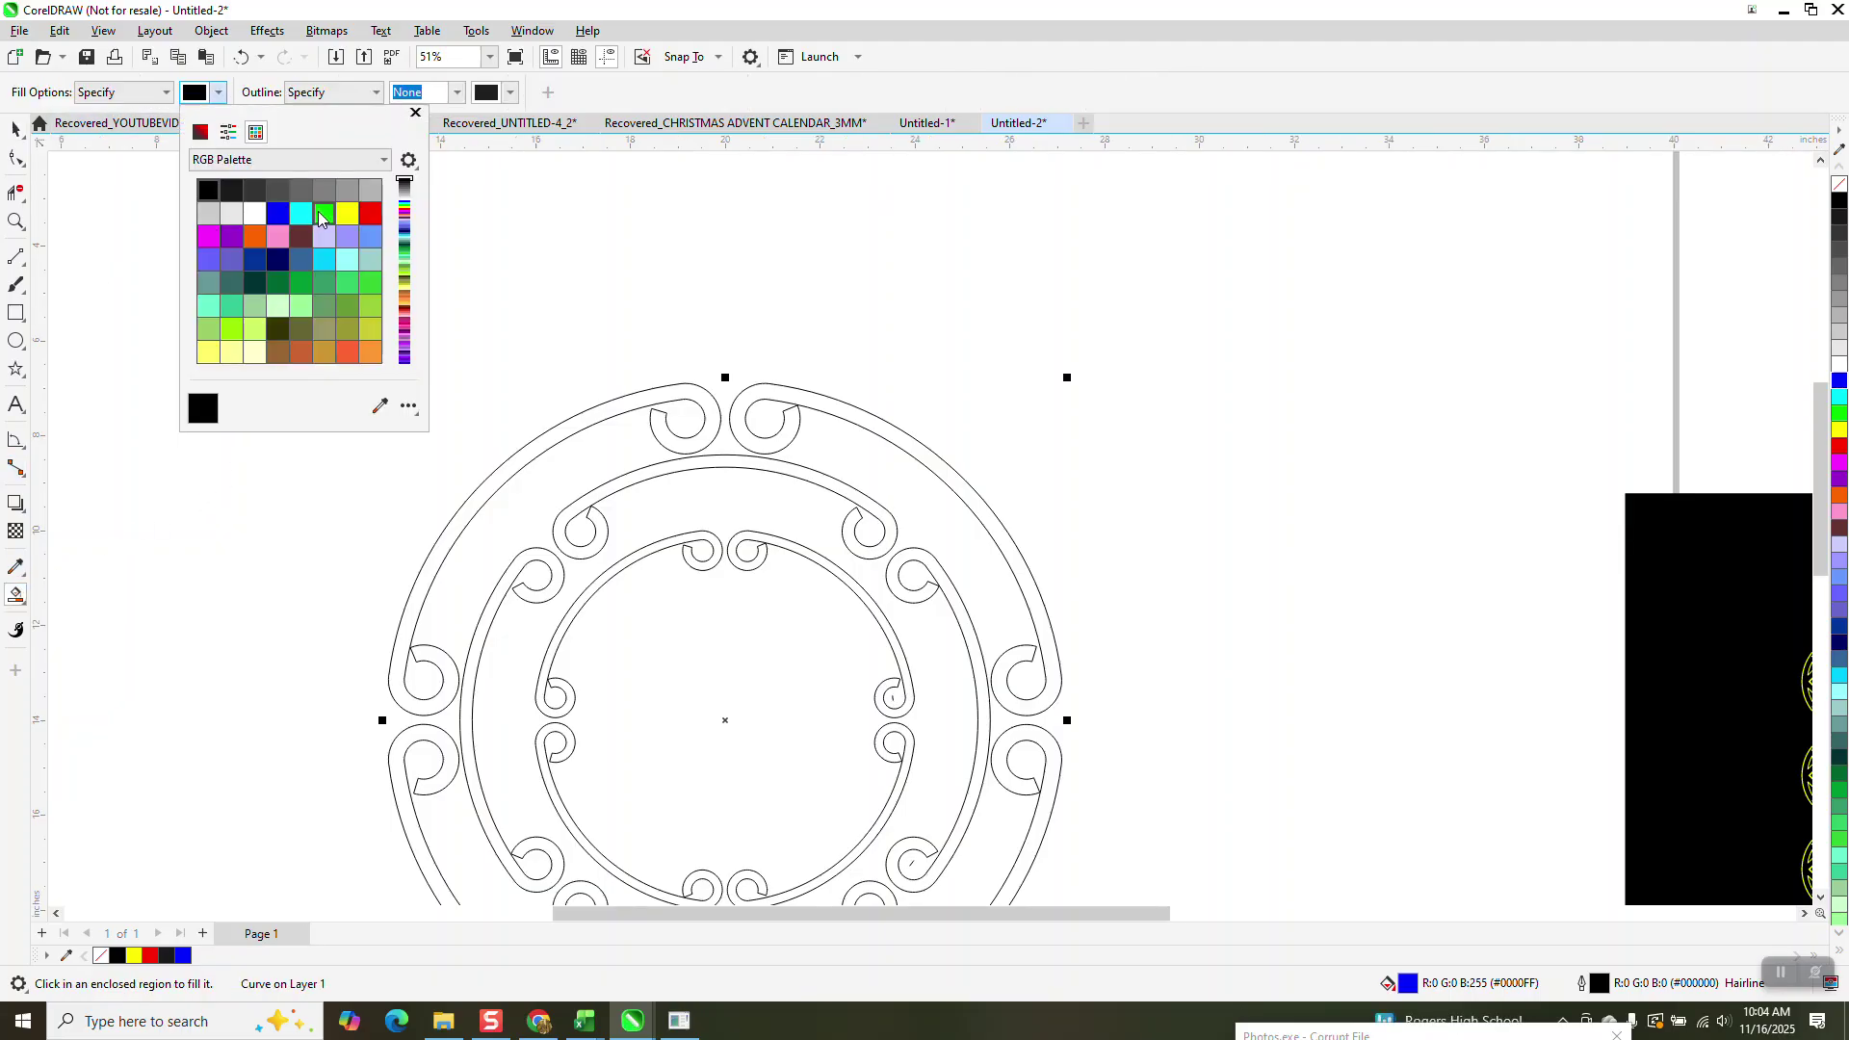
left_click(347, 213)
left_click(703, 404)
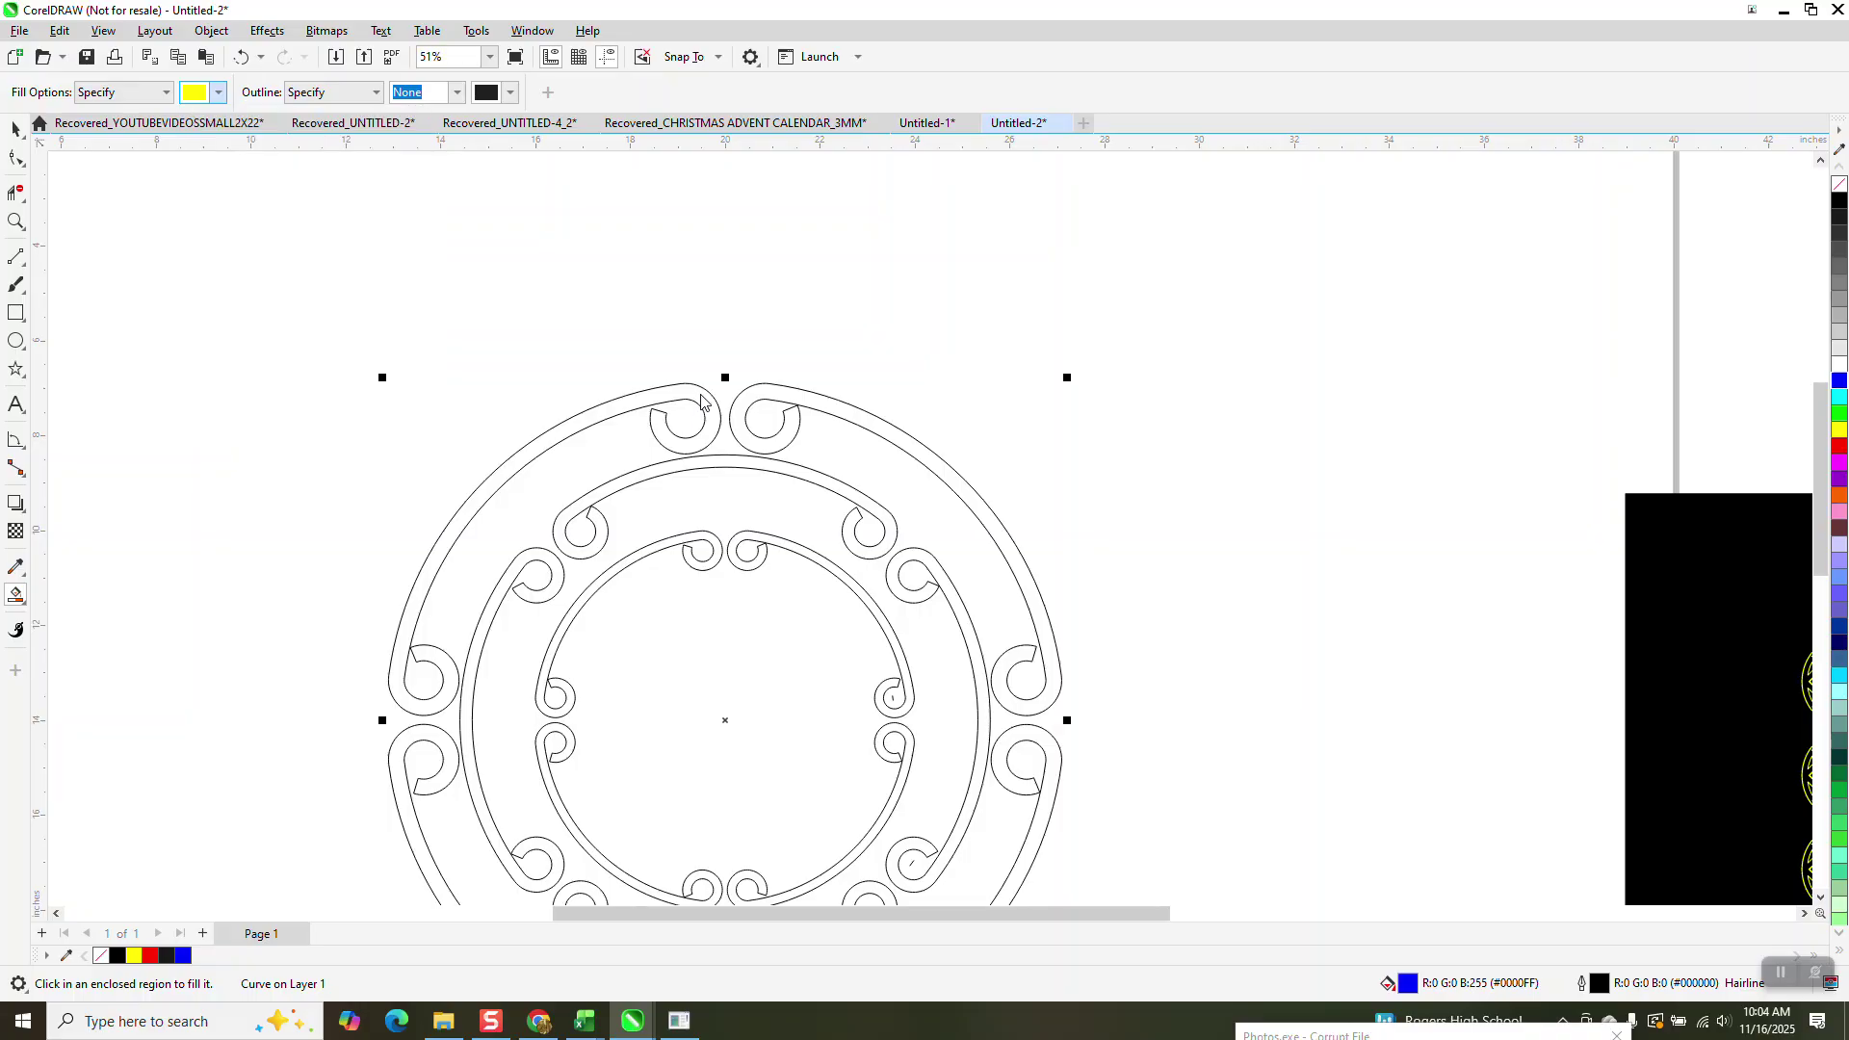
left_click(701, 394)
left_click(749, 466)
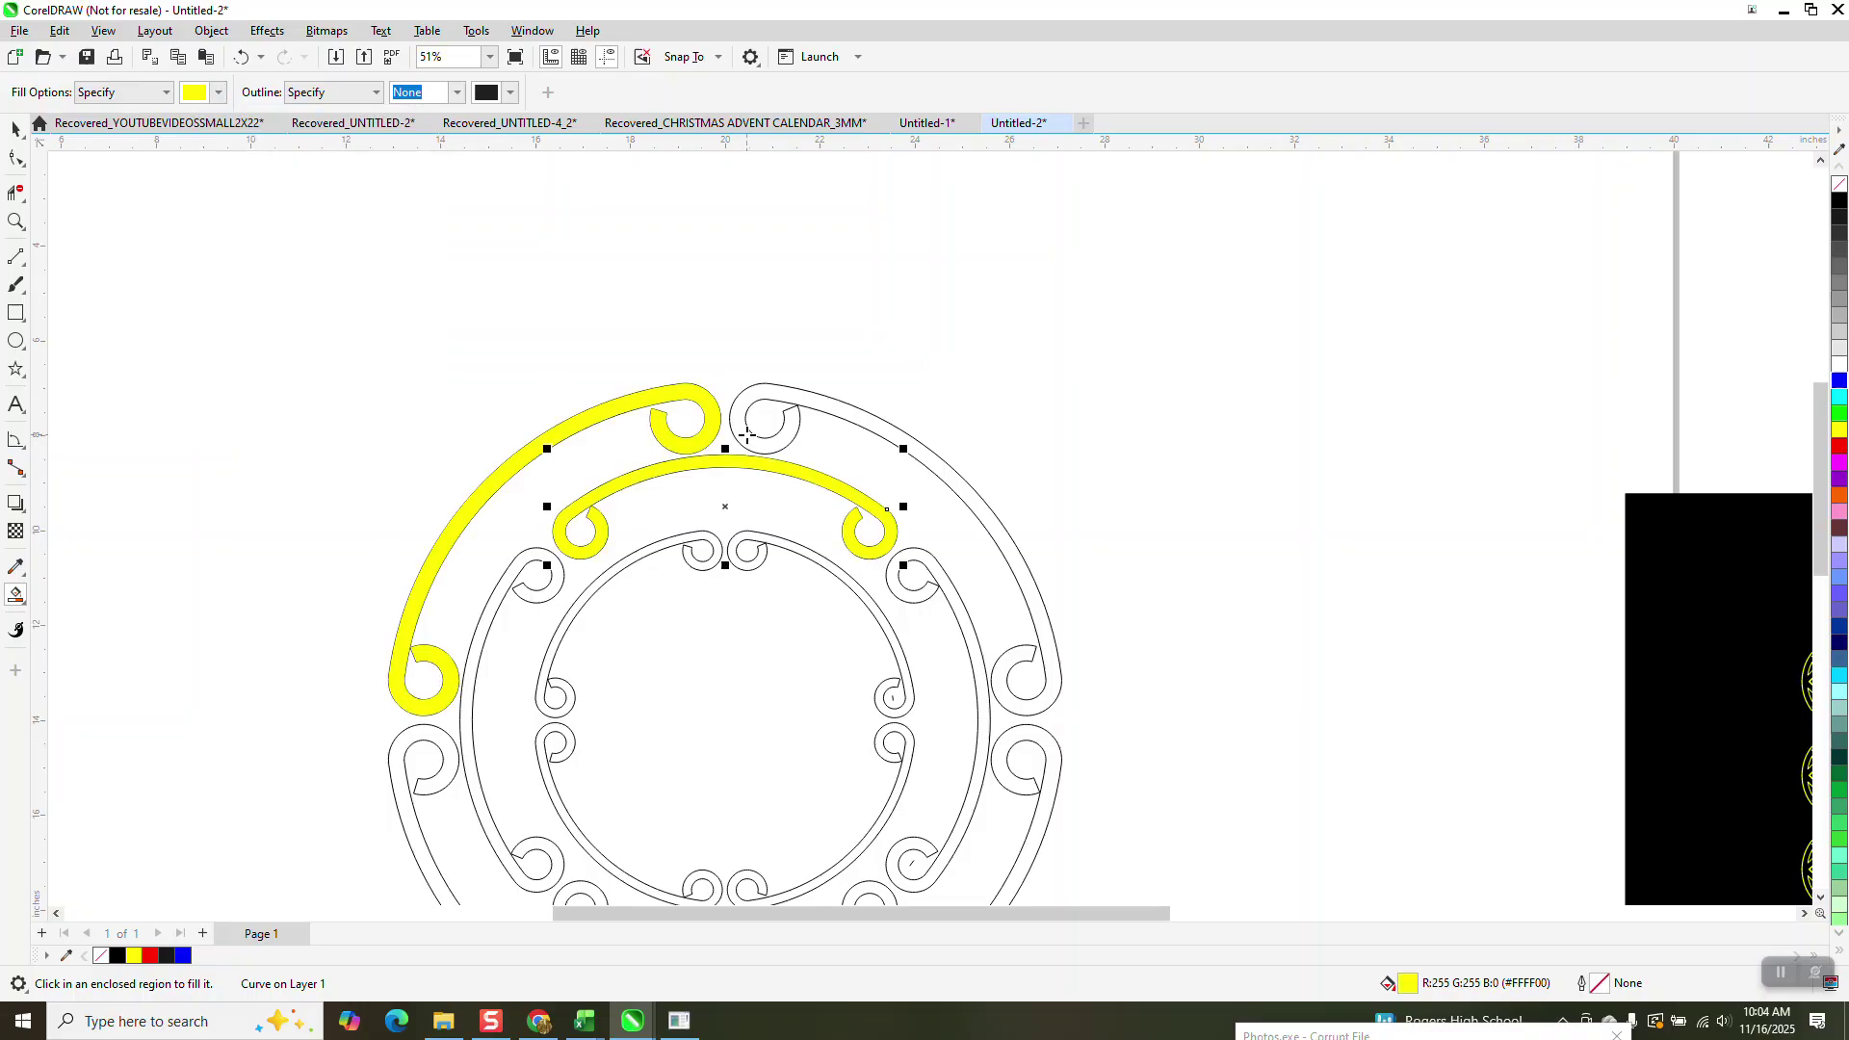
left_click(747, 439)
Smart-fill the right, left and bottom middle-ring segments and both lower outer-ring segments with yellow.
left_click(934, 573)
left_click(554, 557)
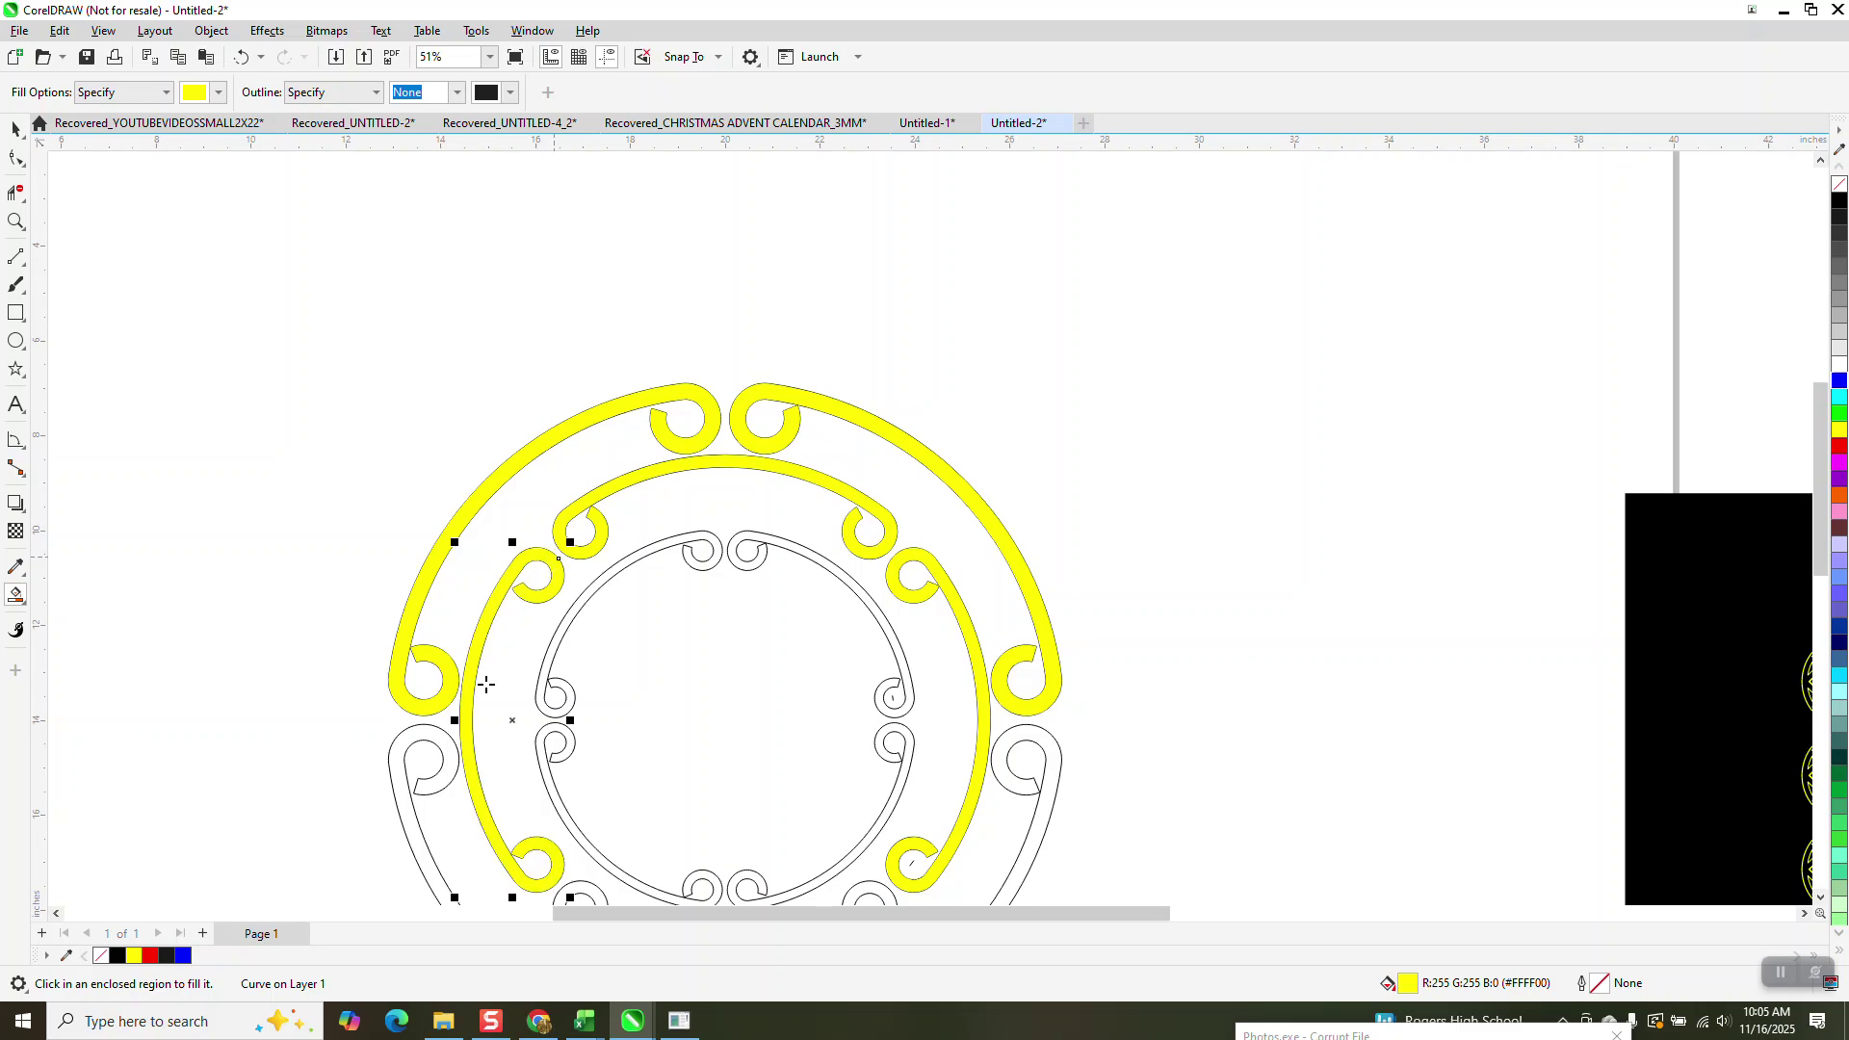
left_click(445, 743)
left_click(1055, 750)
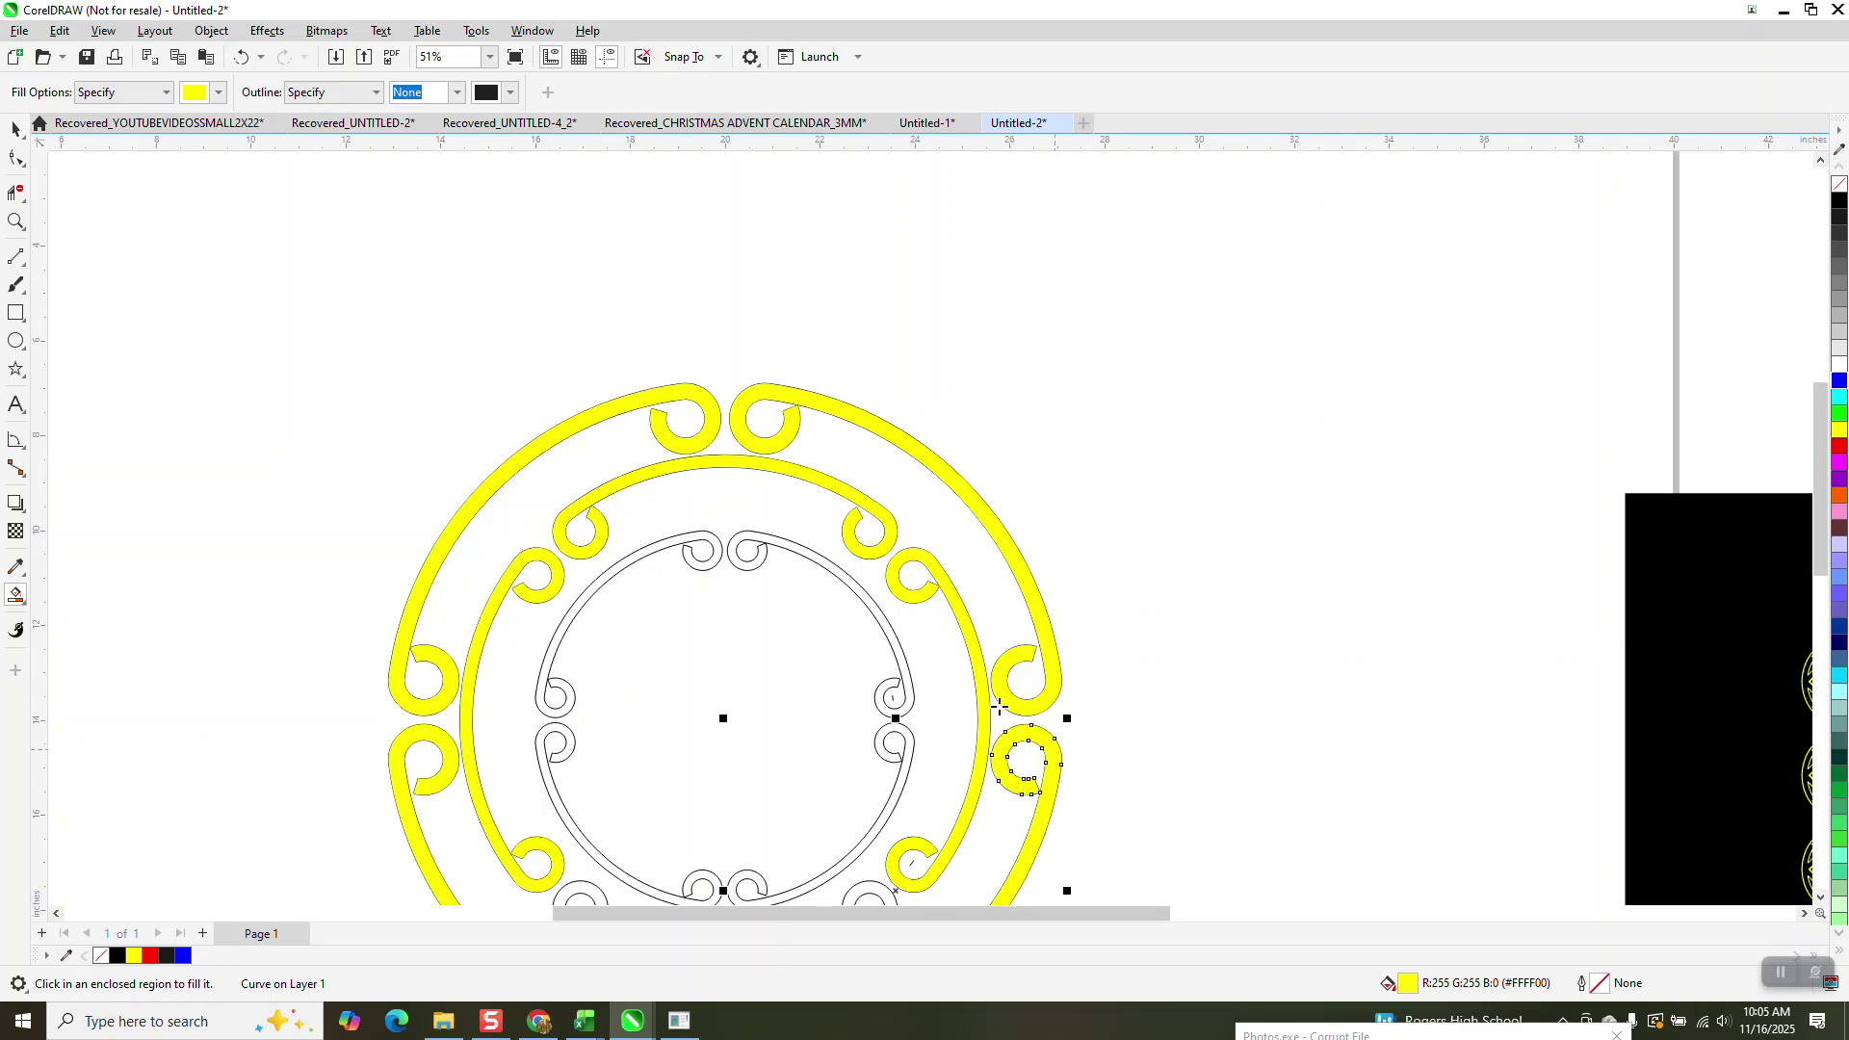
scroll(925, 654, "down", 2)
left_click(899, 767)
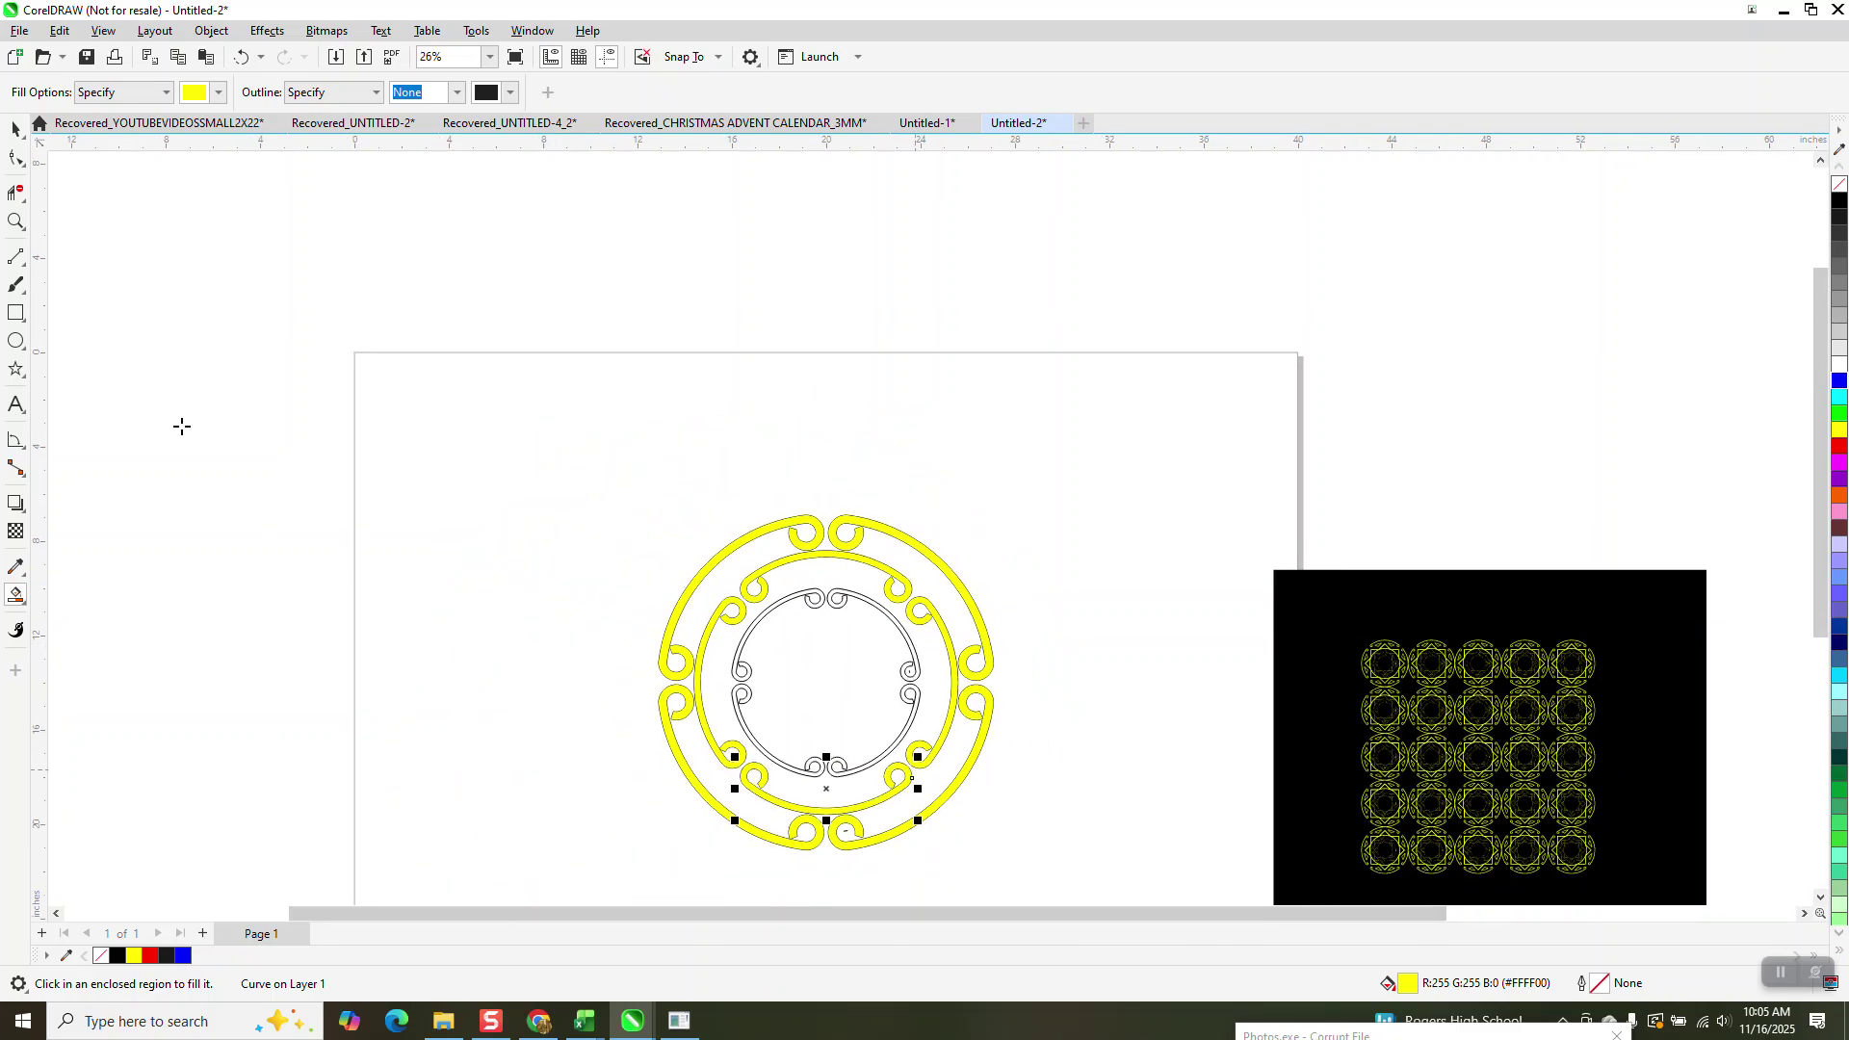
Smart-fill the lower-left, upper-left and upper-right scroll segments of the innermost ring with yellow.
left_click(16, 220)
left_click_drag(755, 570, 1069, 838)
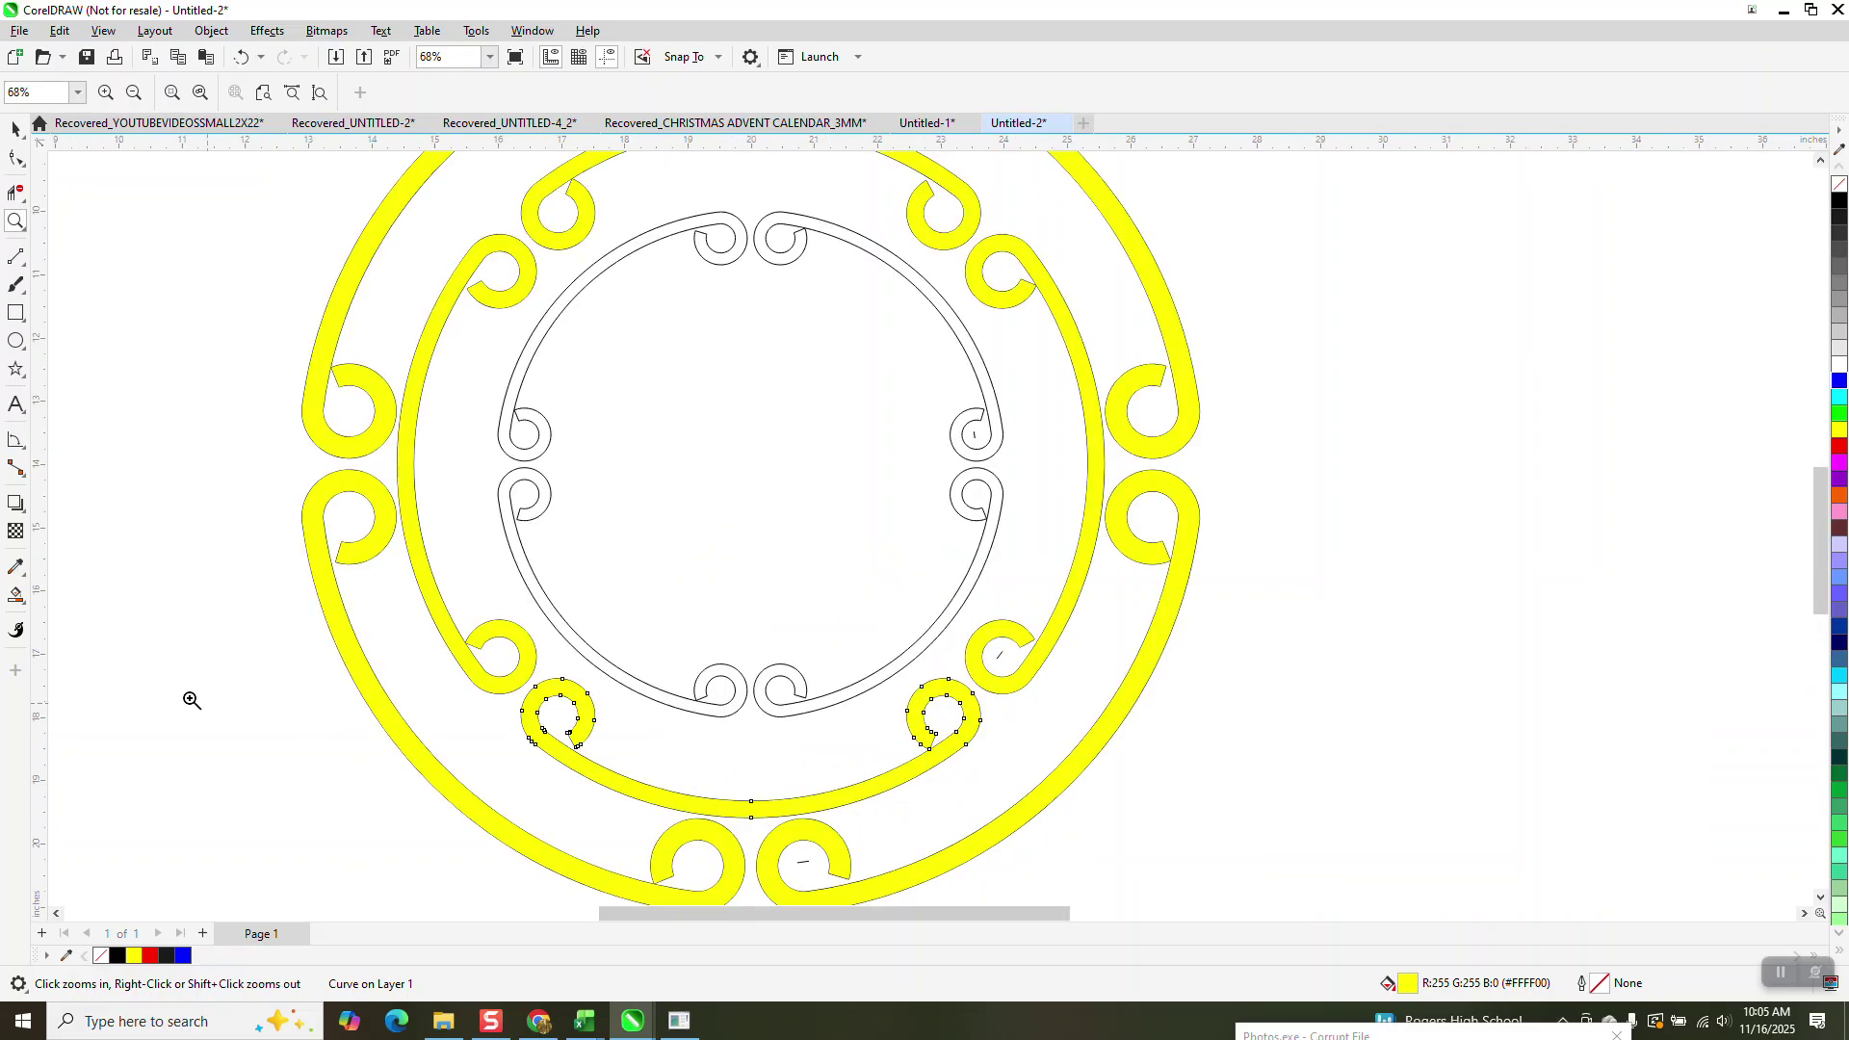
left_click(15, 595)
left_click(555, 613)
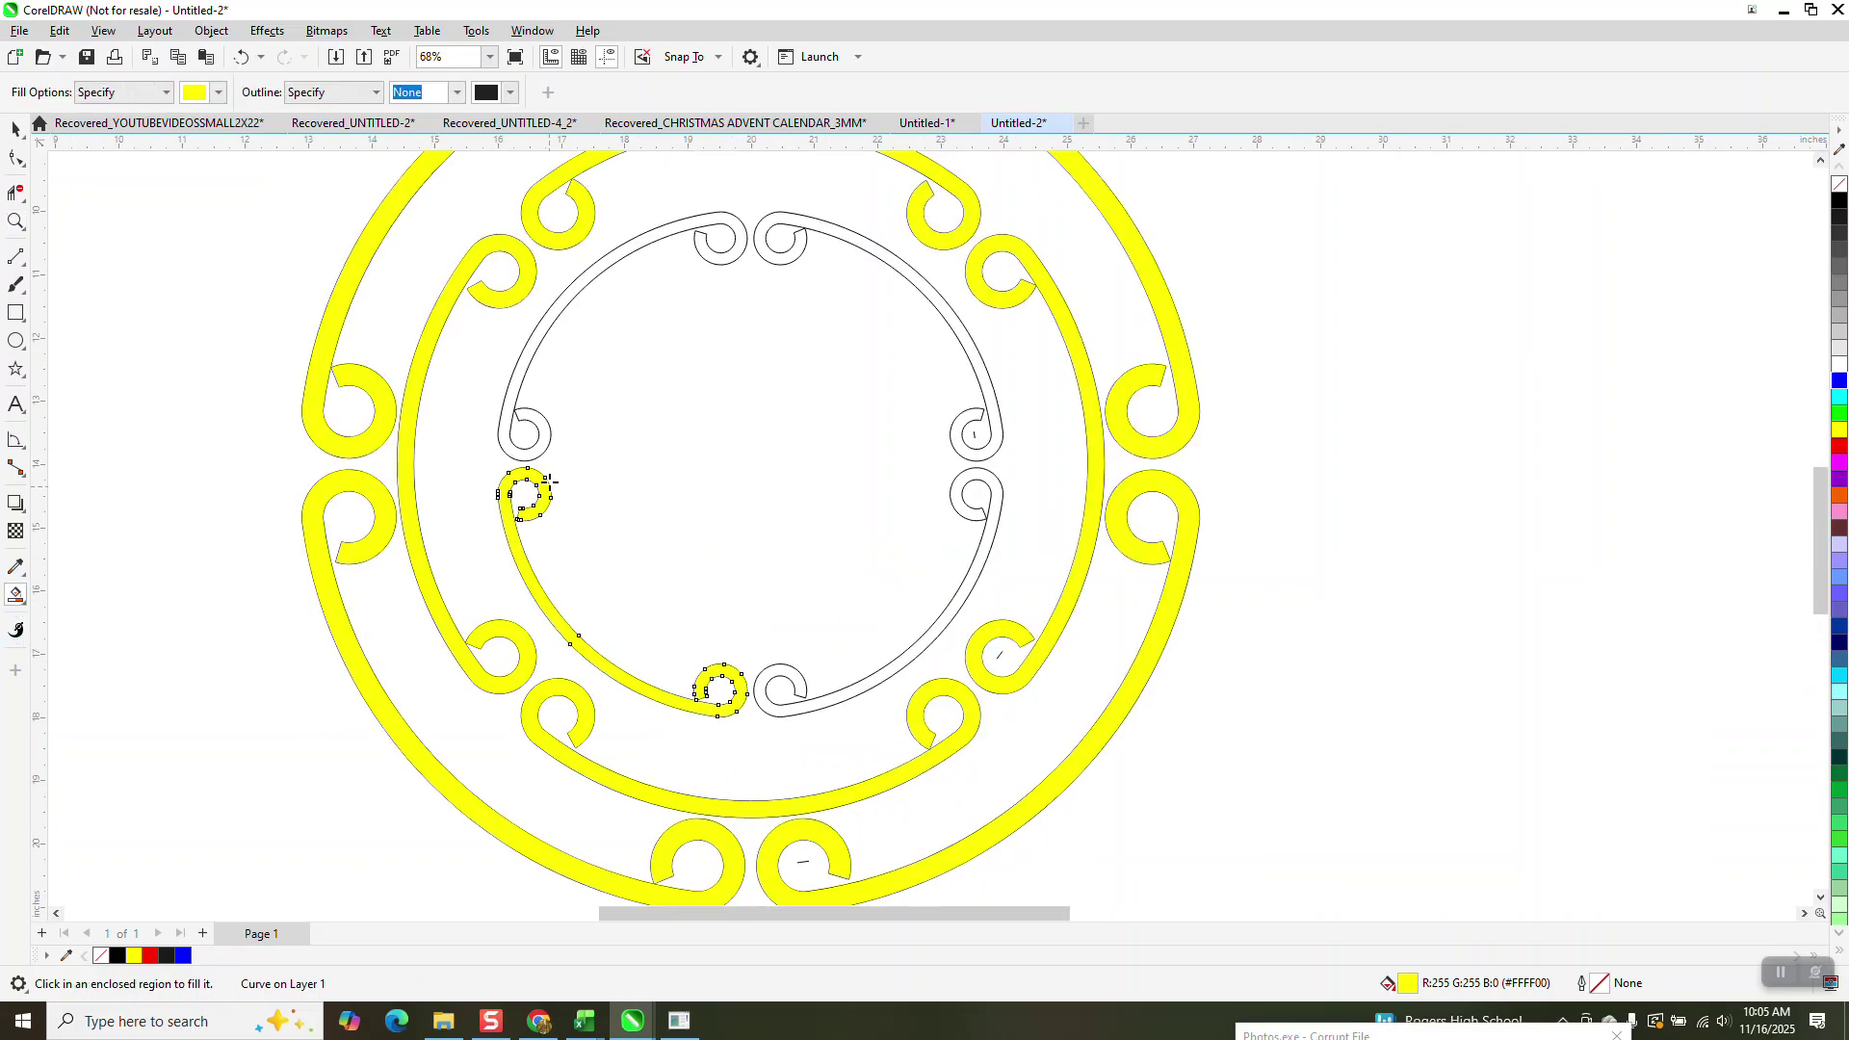
left_click(530, 355)
left_click(932, 293)
left_click(970, 574)
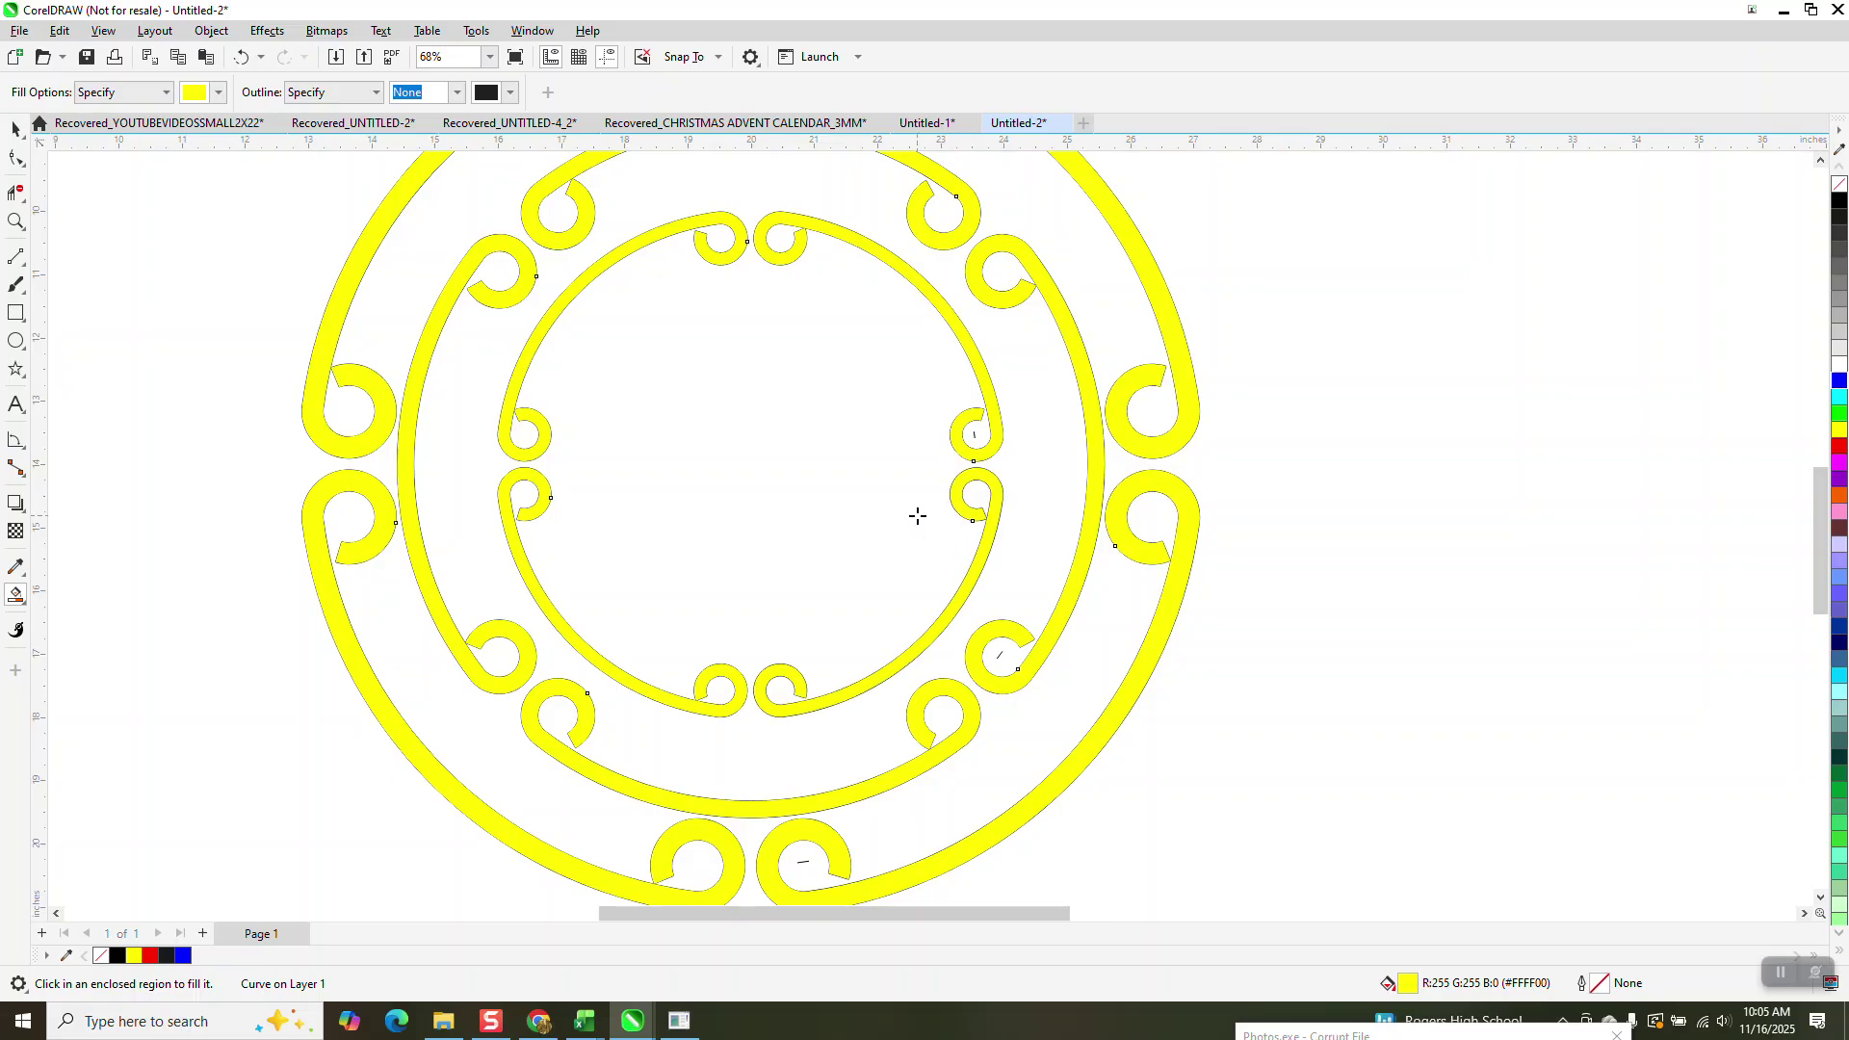
scroll(916, 516, "down", 5)
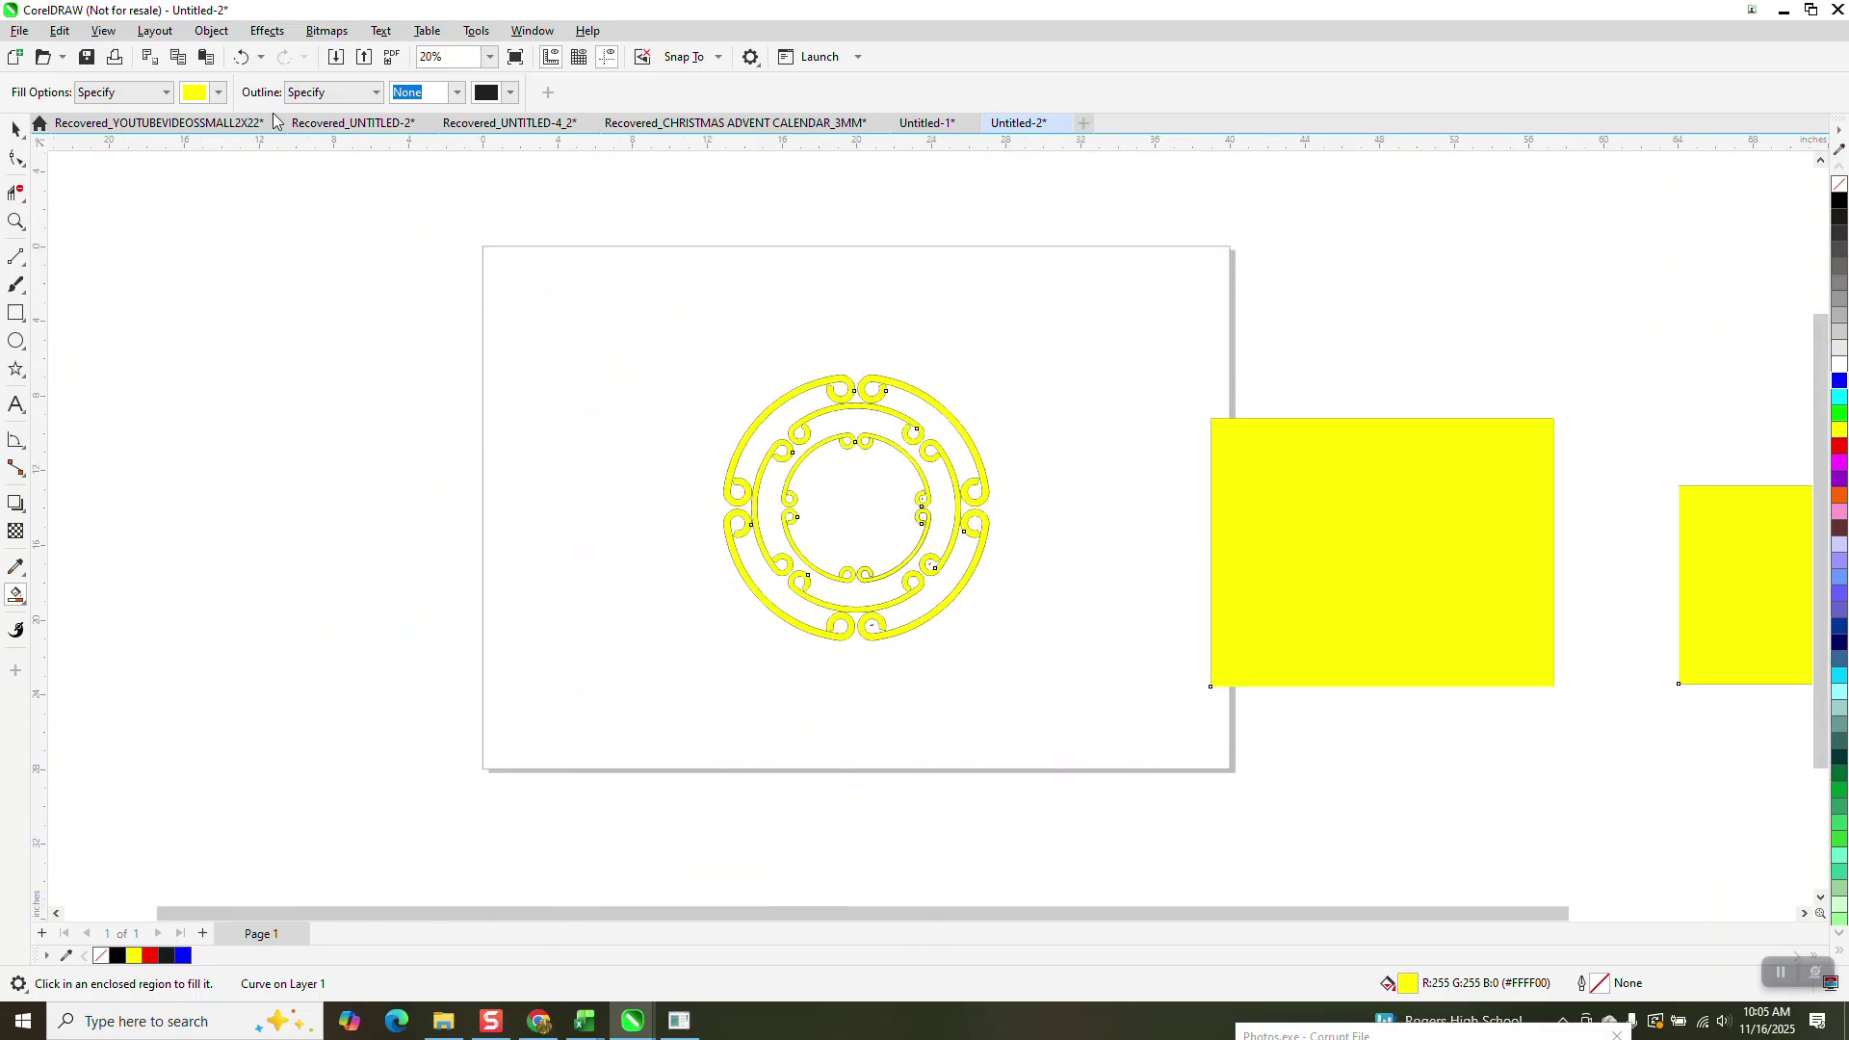
left_click(240, 55)
Smart-fill the remaining lower-right scroll segment of the innermost ring with yellow.
left_click(15, 222)
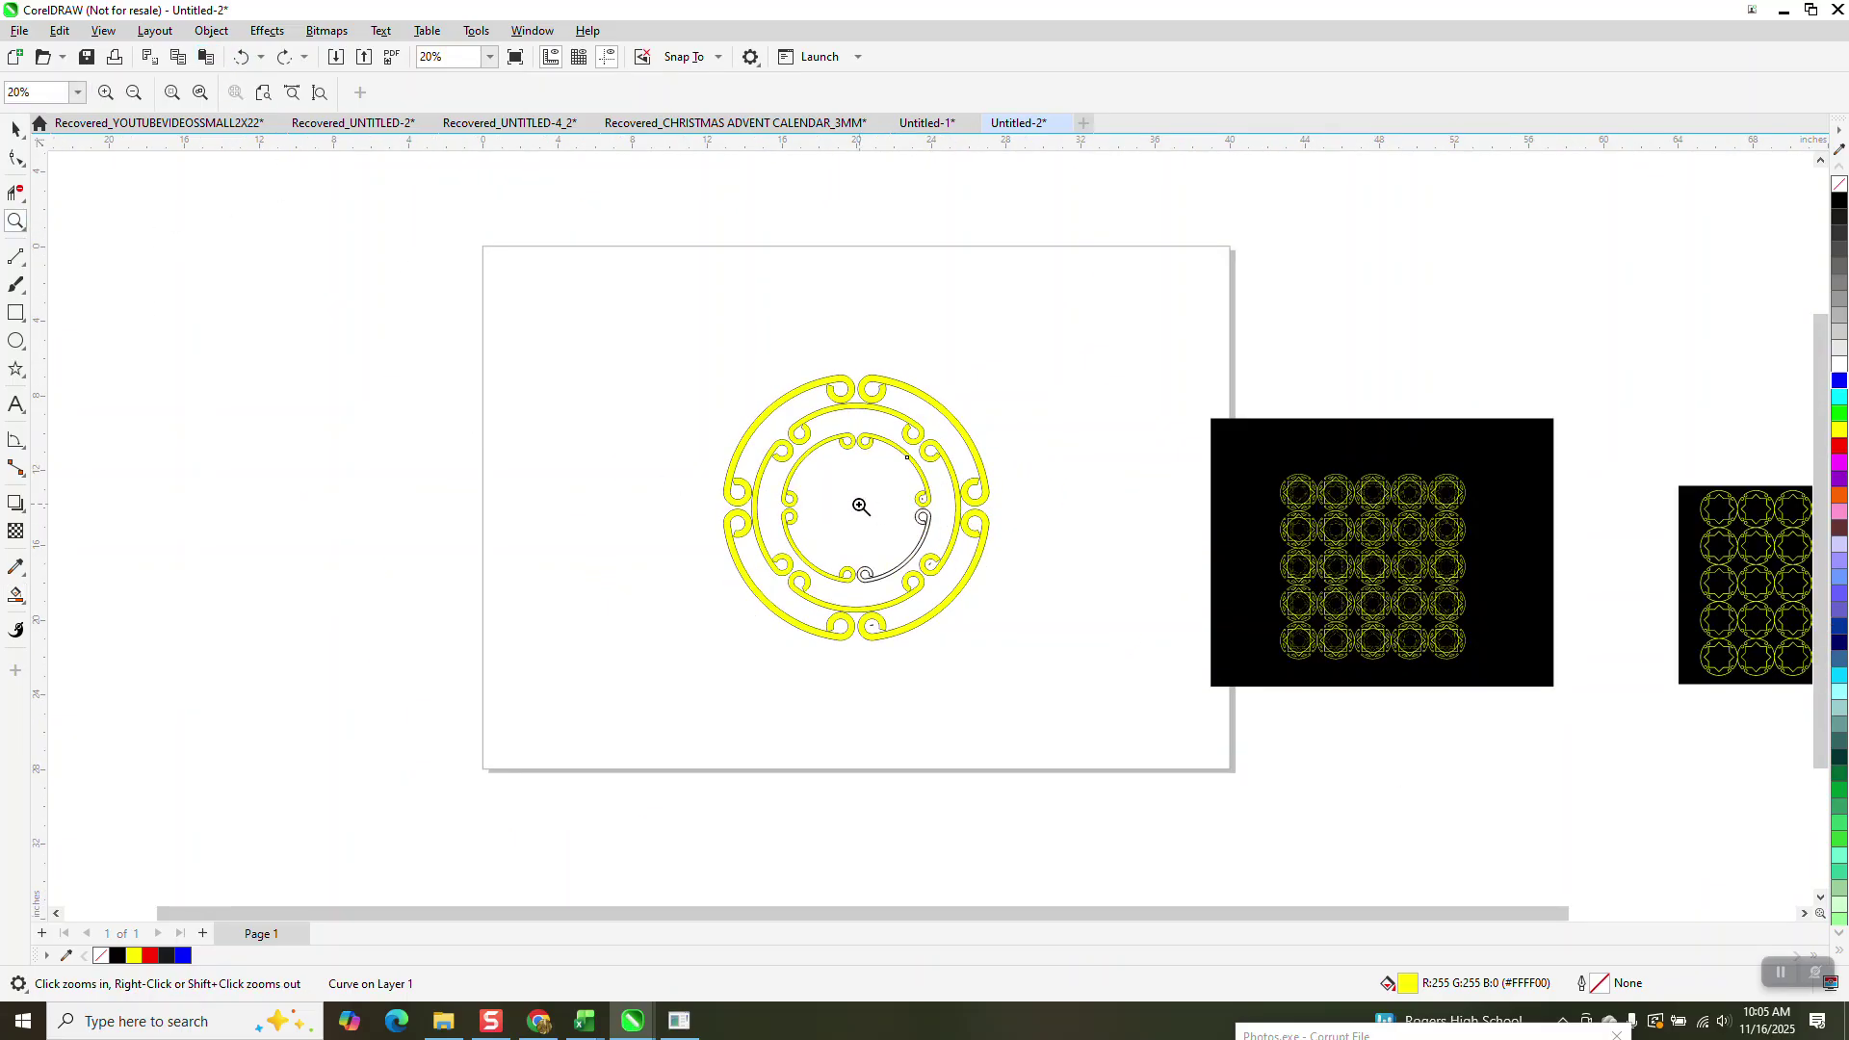
left_click_drag(863, 505, 1003, 622)
left_click(16, 595)
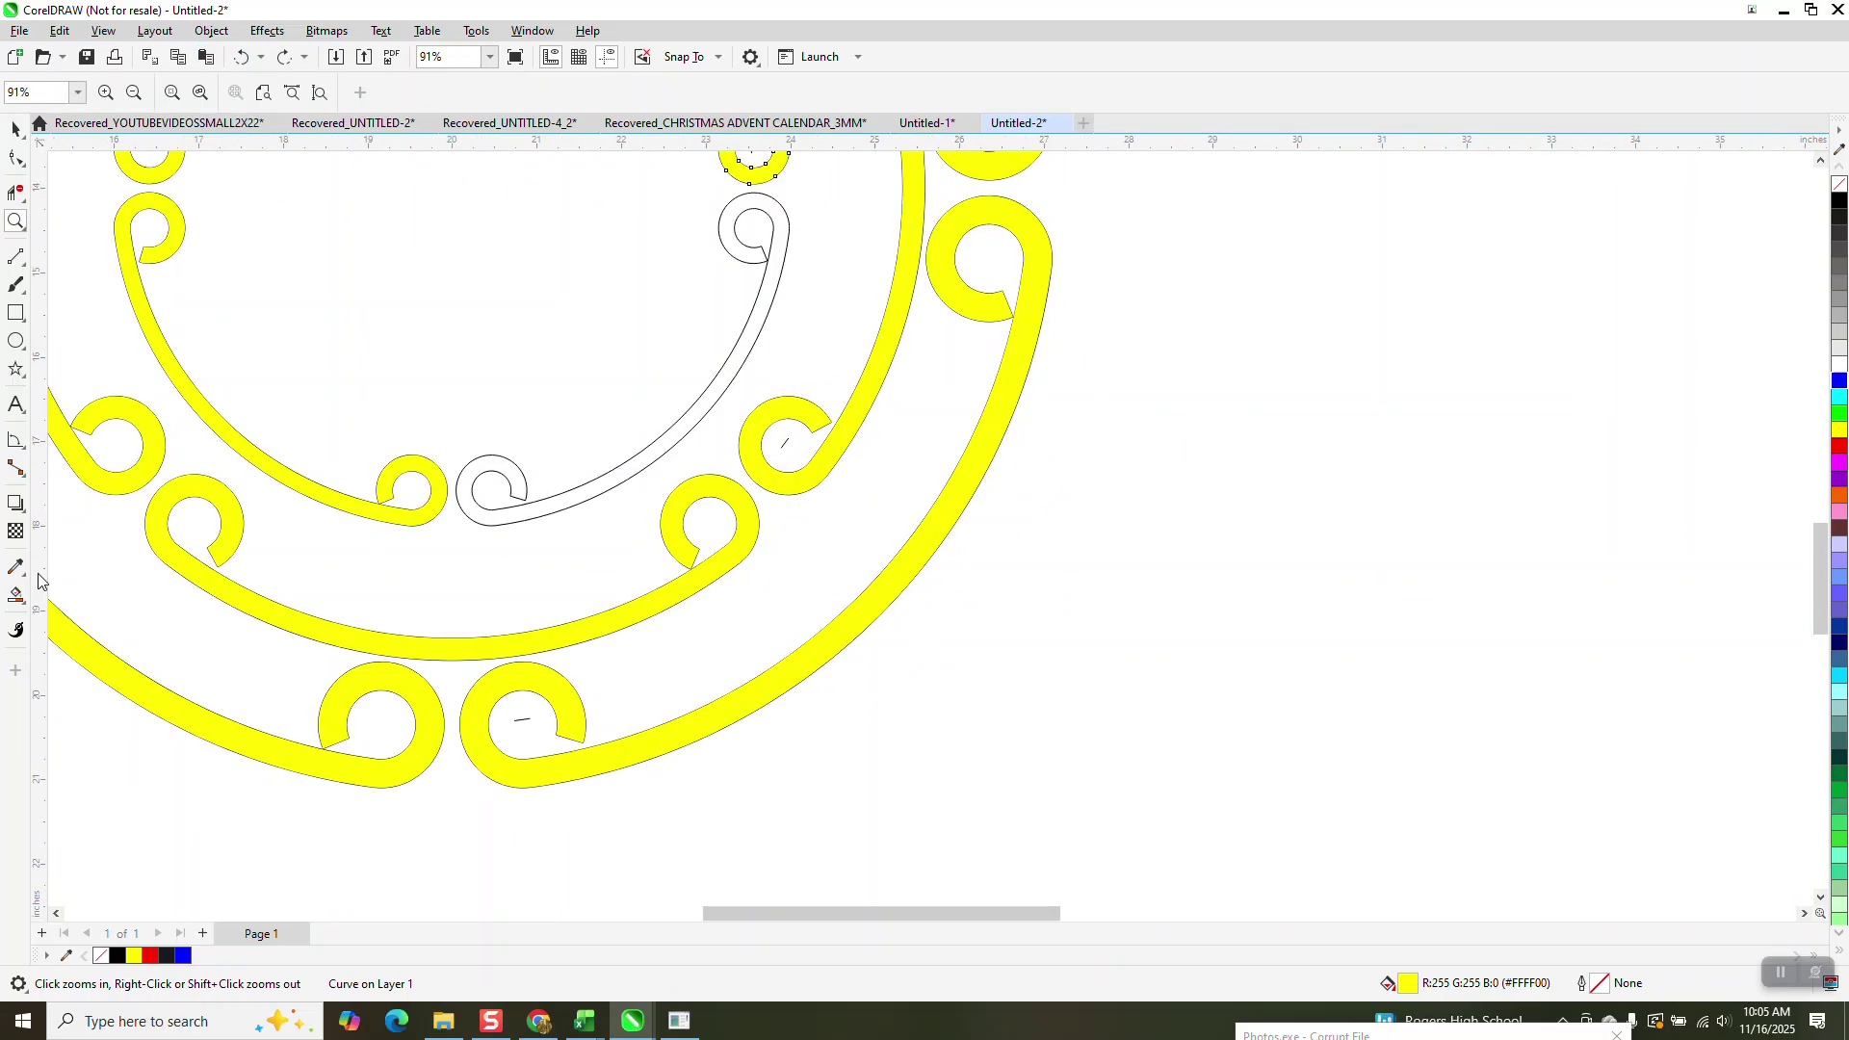
left_click(541, 504)
scroll(565, 524, "down", 4)
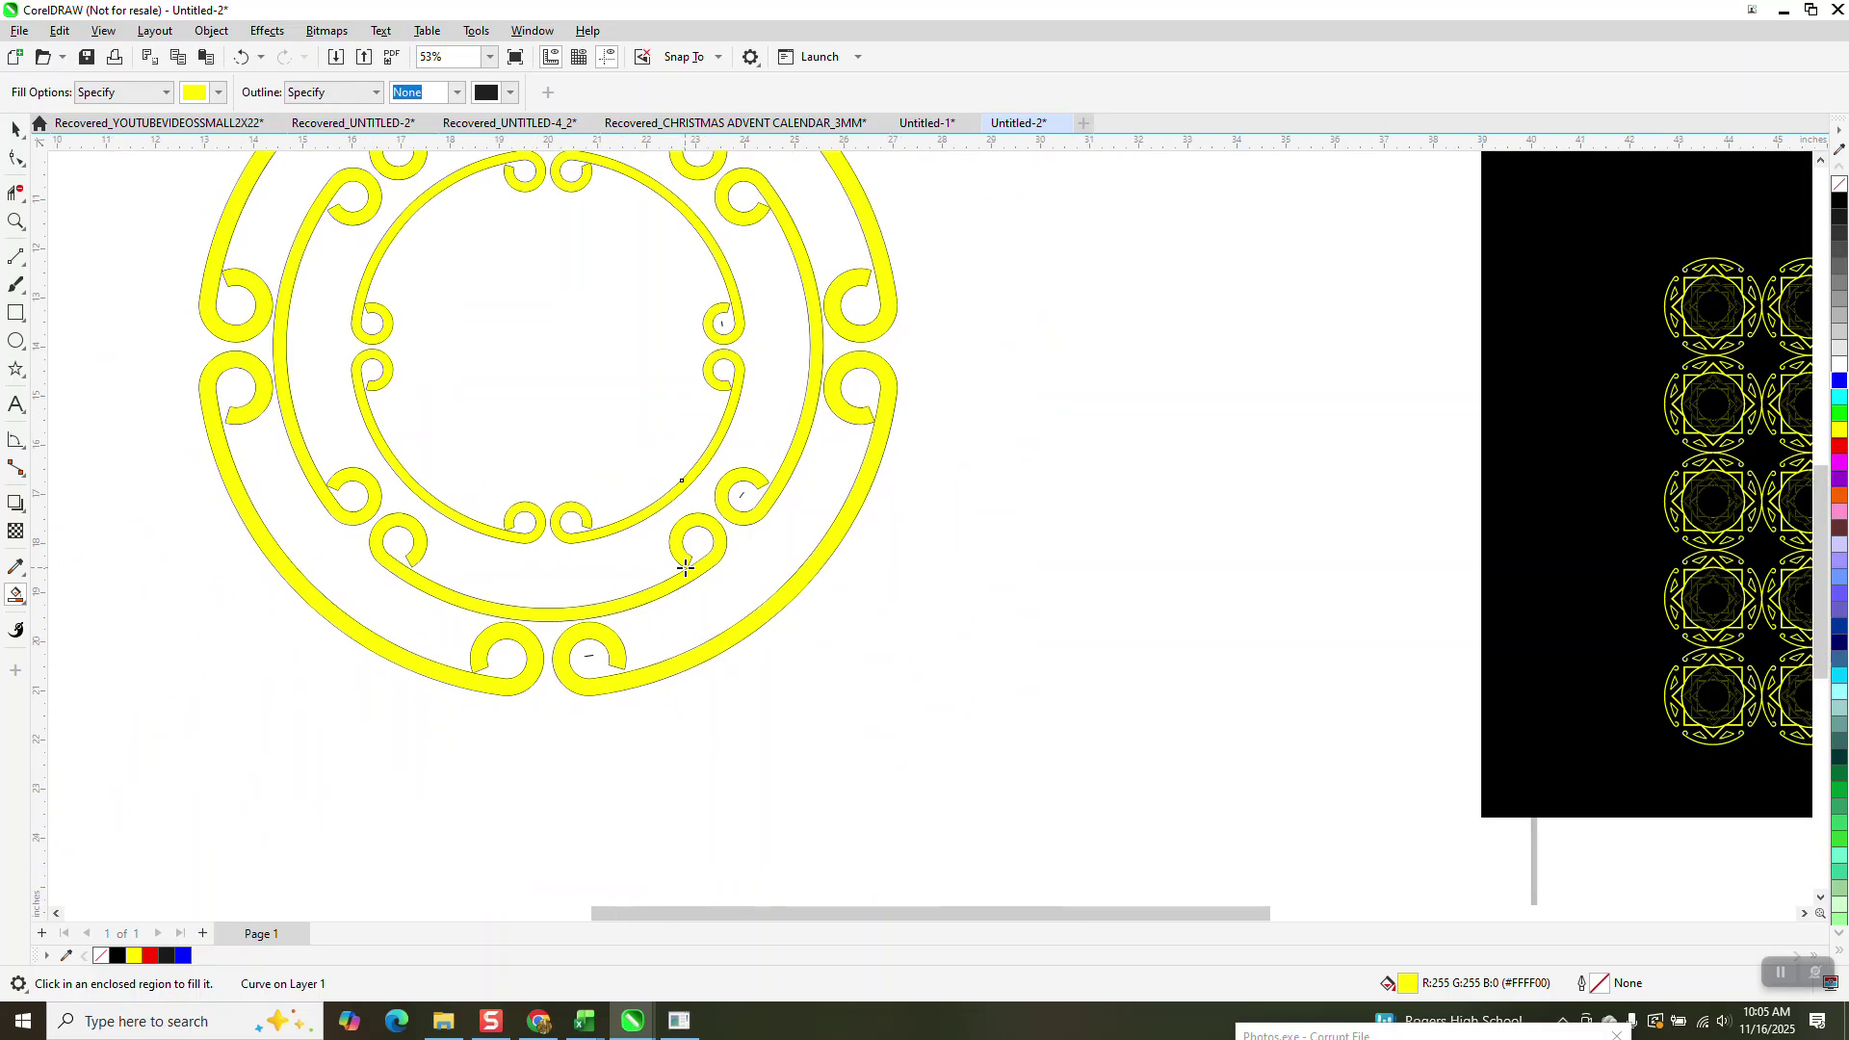
Select the whole yellow three-ring scroll design and remove its outlines.
left_click(14, 130)
left_click_drag(276, 220, 869, 670)
right_click(1839, 184)
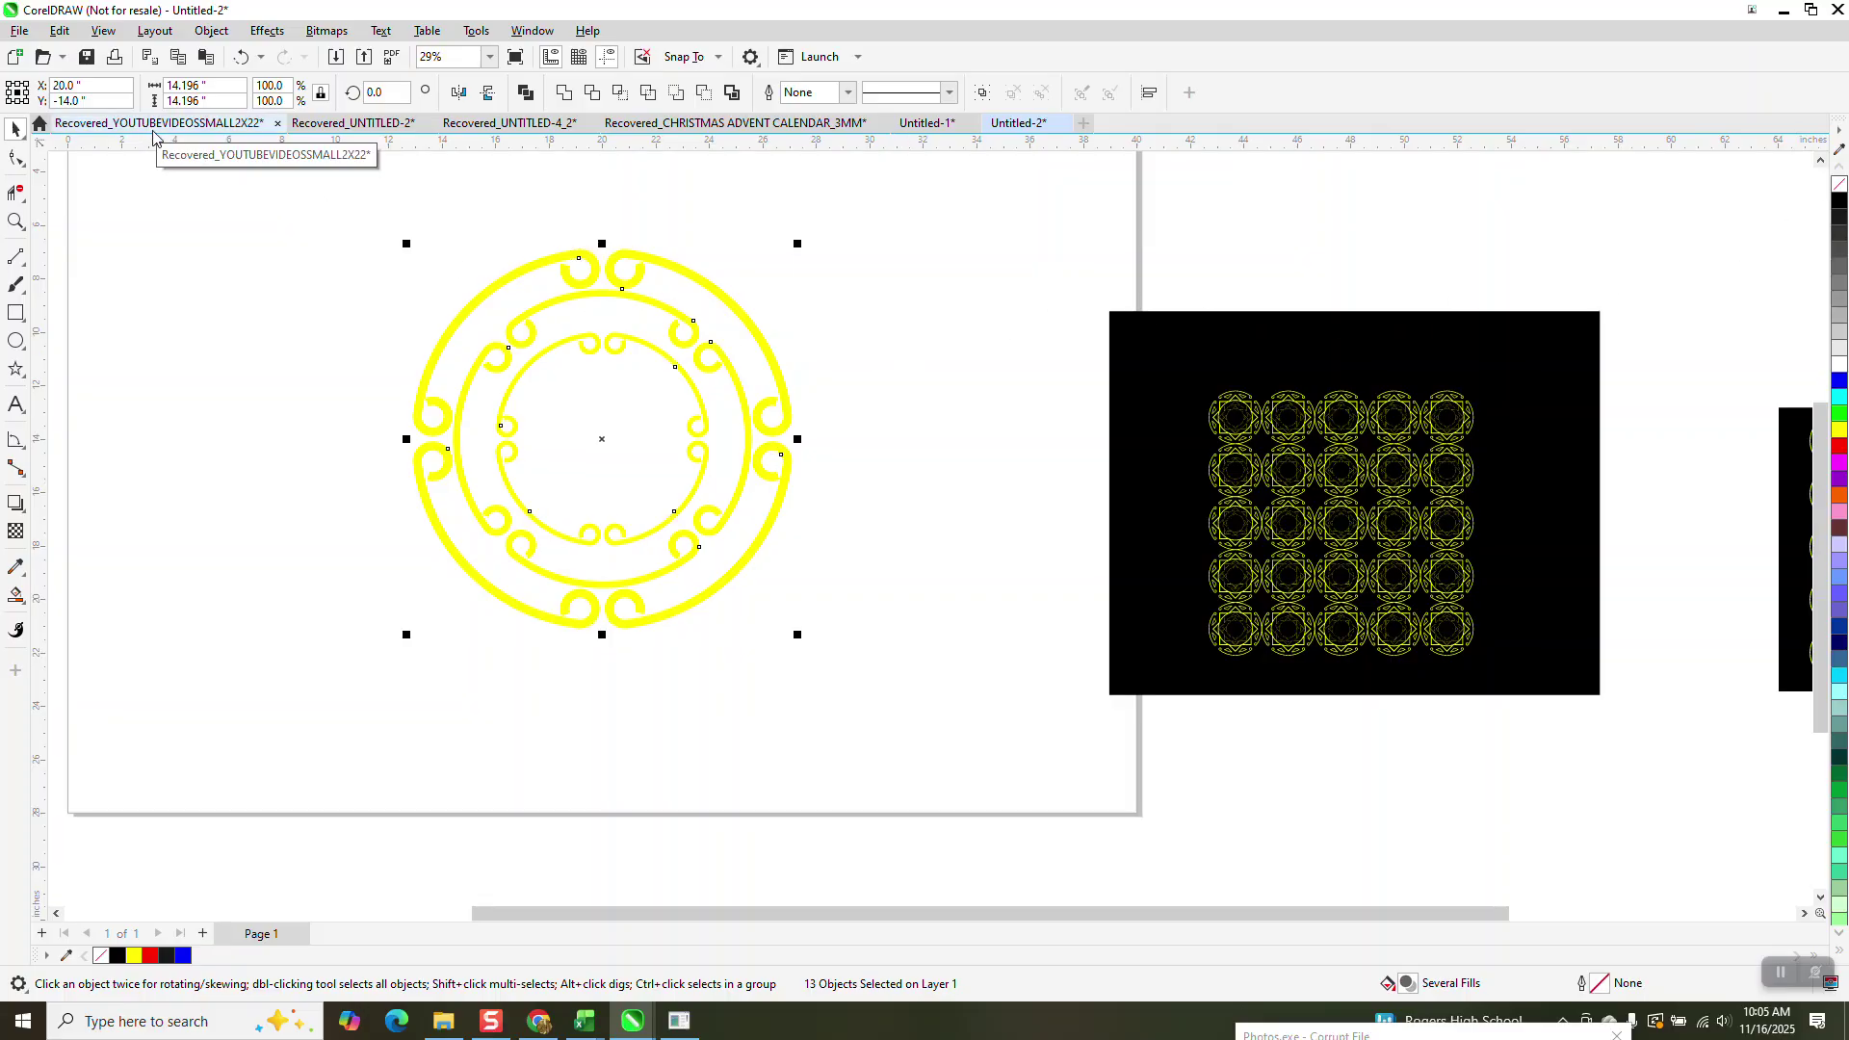
Move the black background rectangle from the small scroll pattern to behind the yellow three-ring design.
left_click_drag(1152, 395, 412, 319)
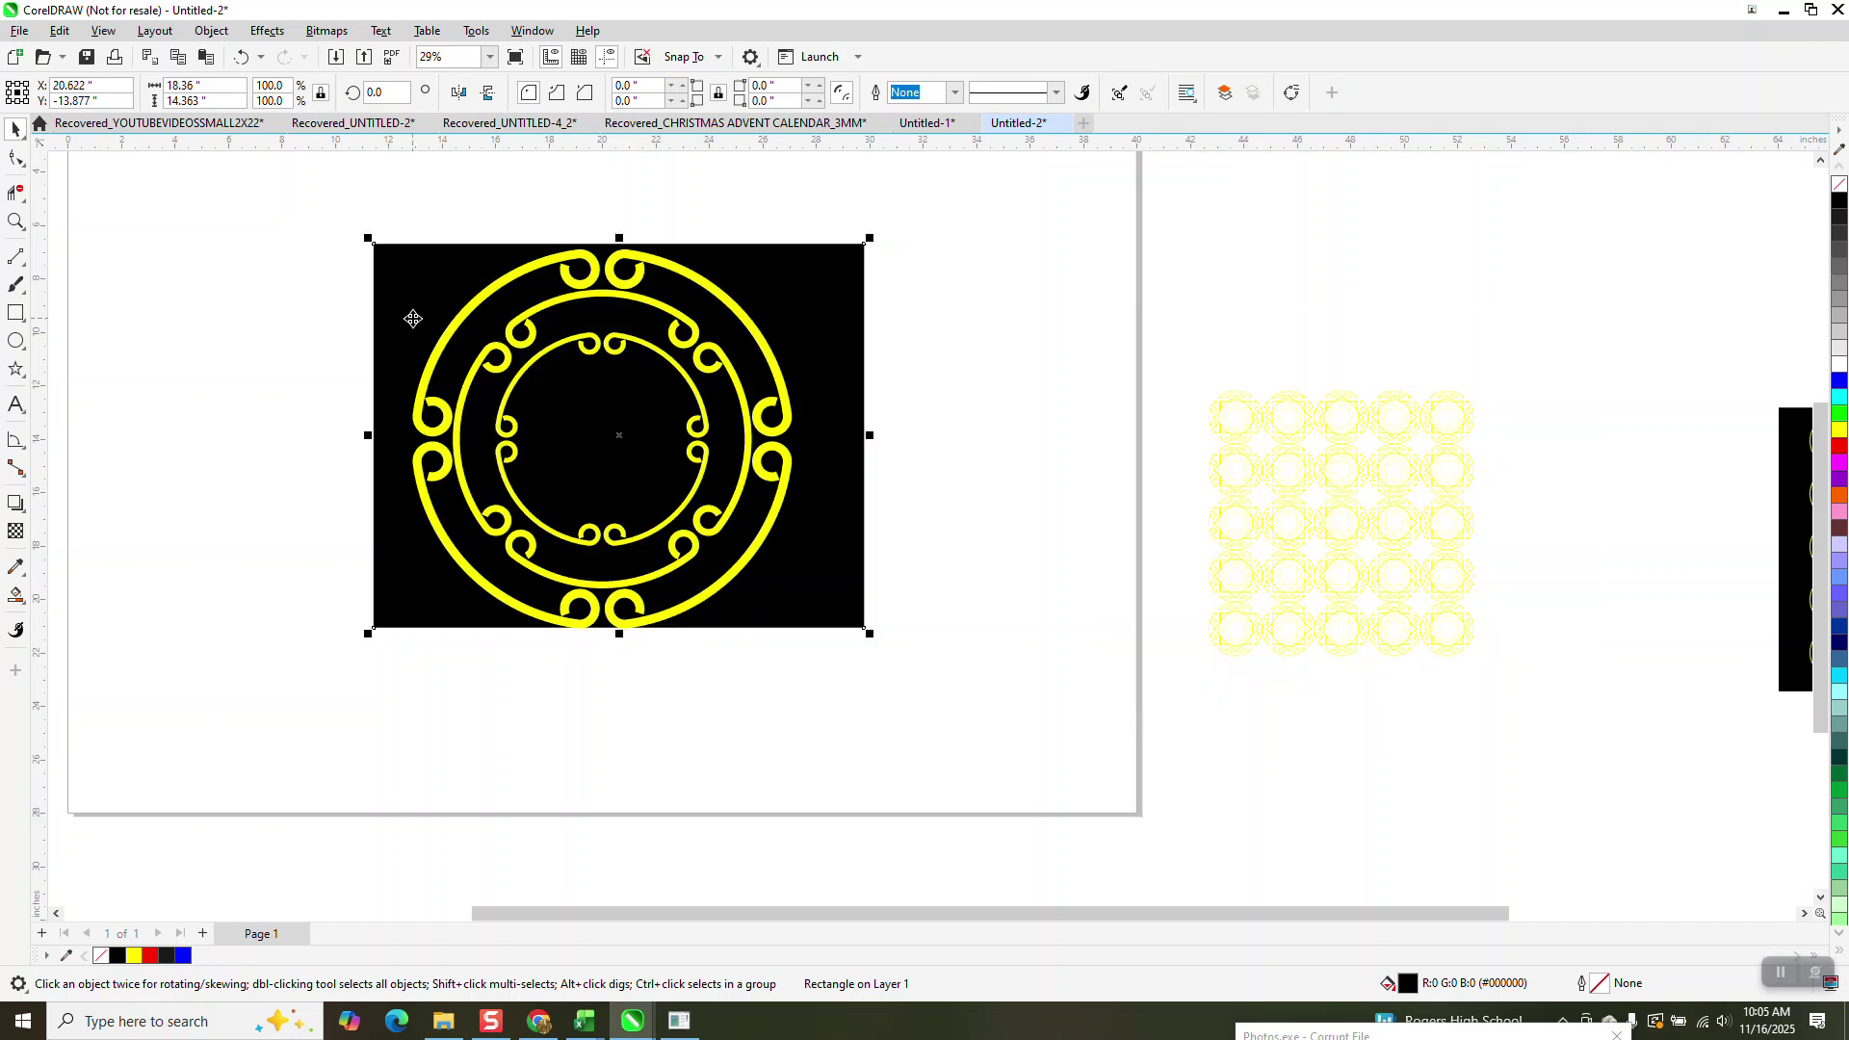